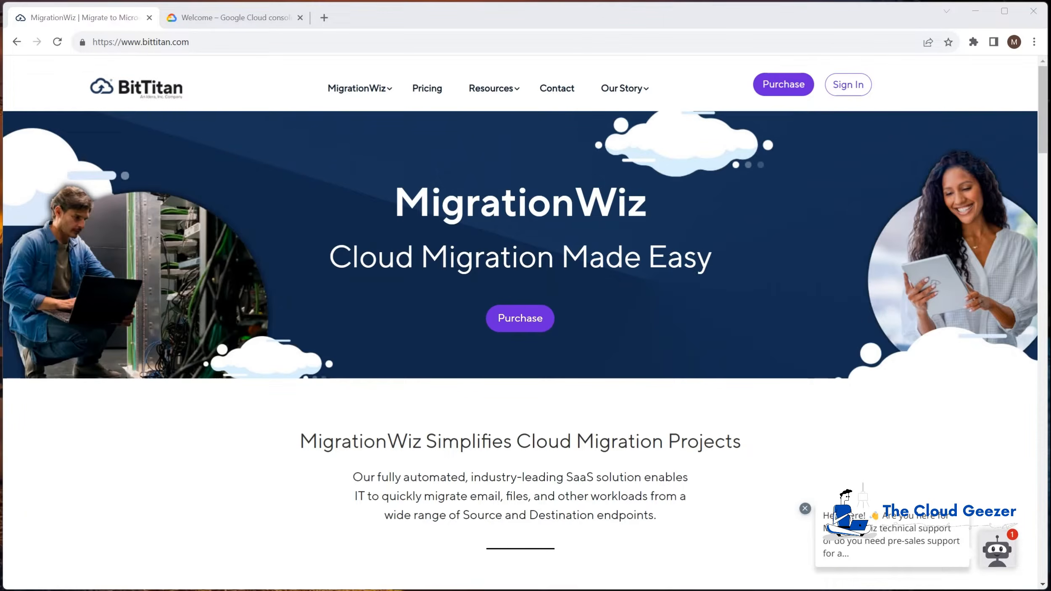
Bring the Google Drive window forward, showing Company Documents, Music and PowerPoint Templates
key(alt+Tab)
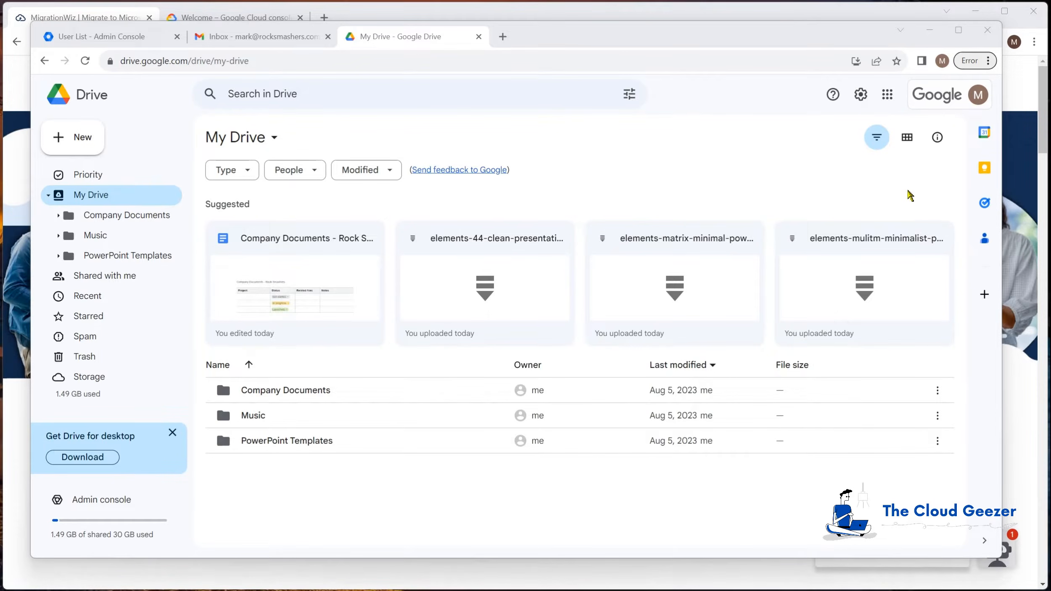
Move the OneDrive window aside to compare it with Google Drive, then put it back
key(alt+Tab)
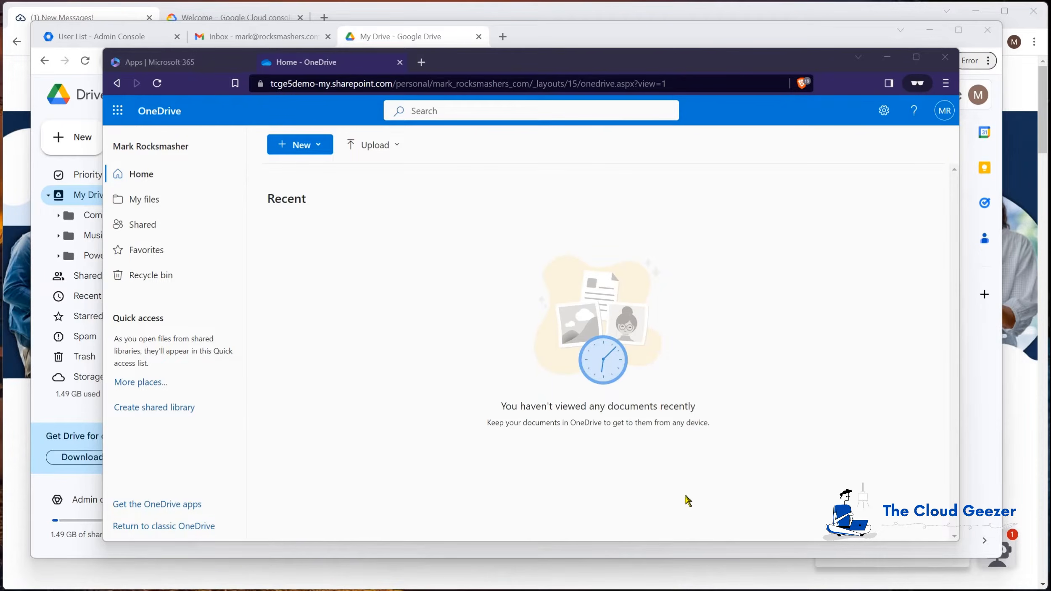
click(441, 62)
drag(441, 62, 471, 509)
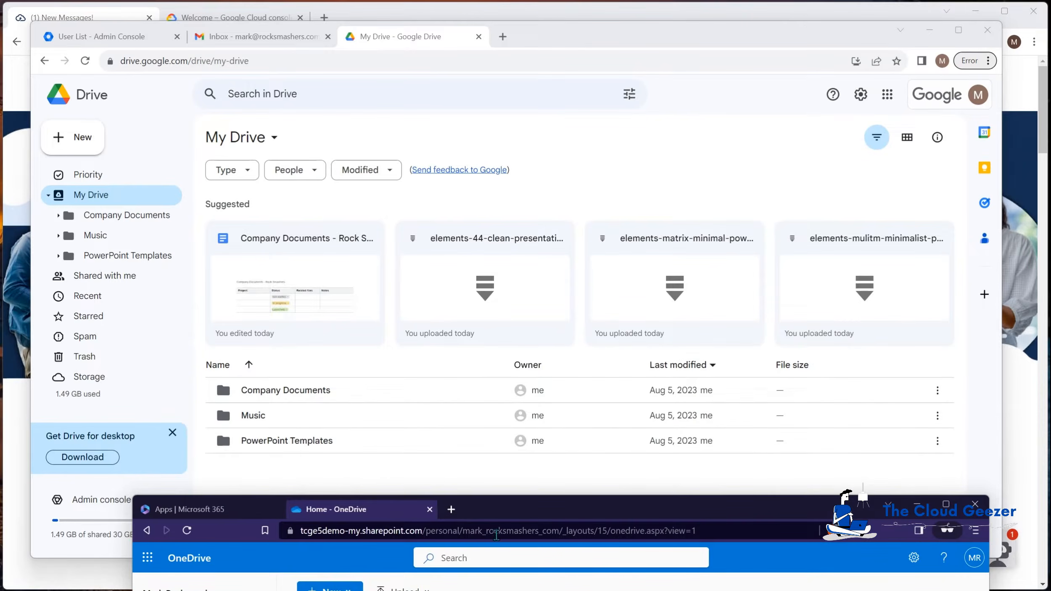
drag(545, 509, 521, 70)
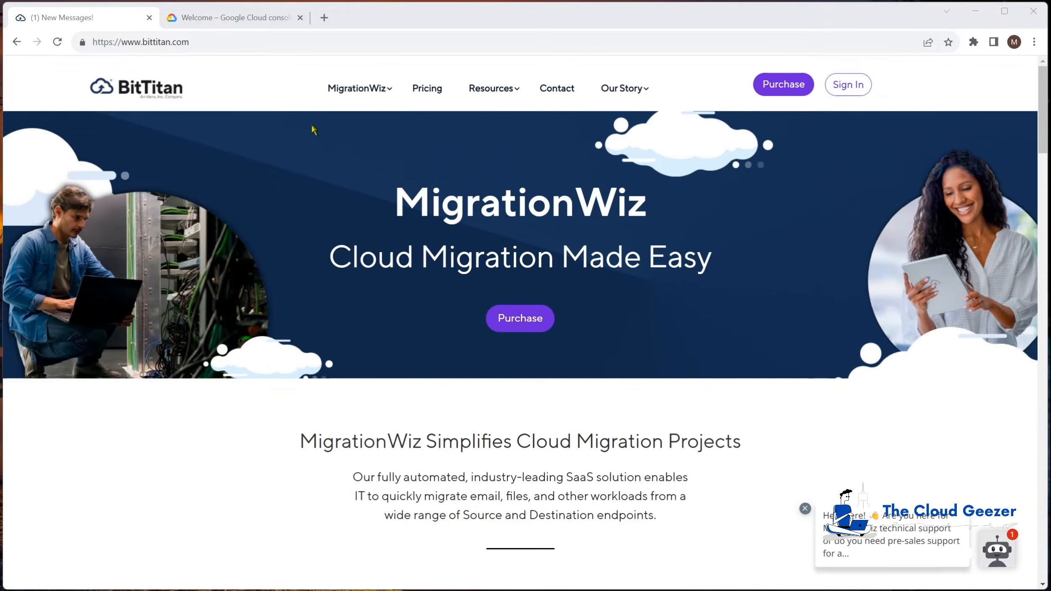
Switch to the 'Welcome – Google Cloud console' tab
click(194, 20)
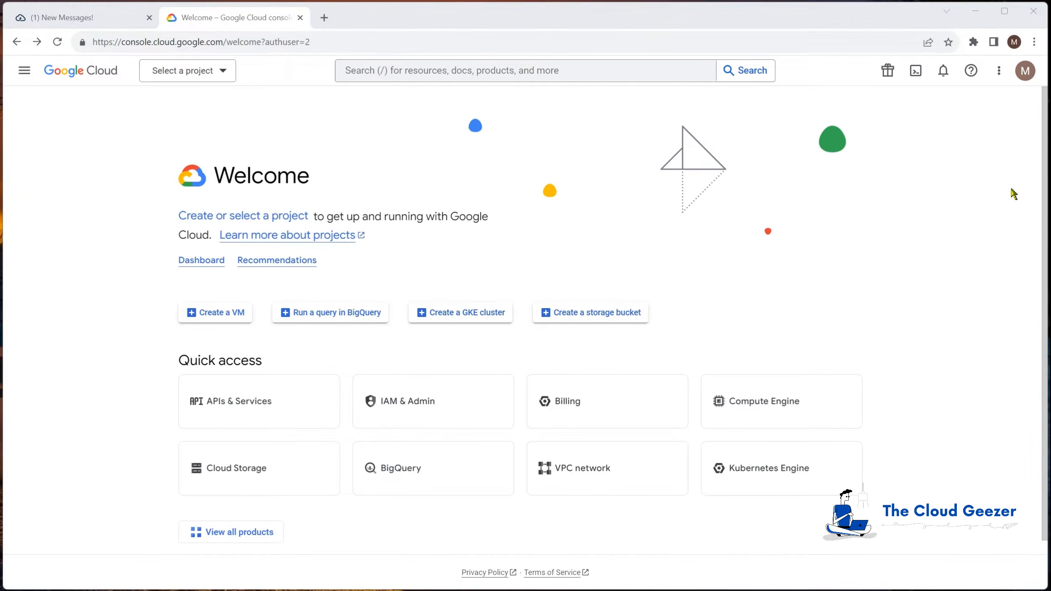
Create a Google Cloud project named 'MigrationWiz Data Move' and select it
click(198, 76)
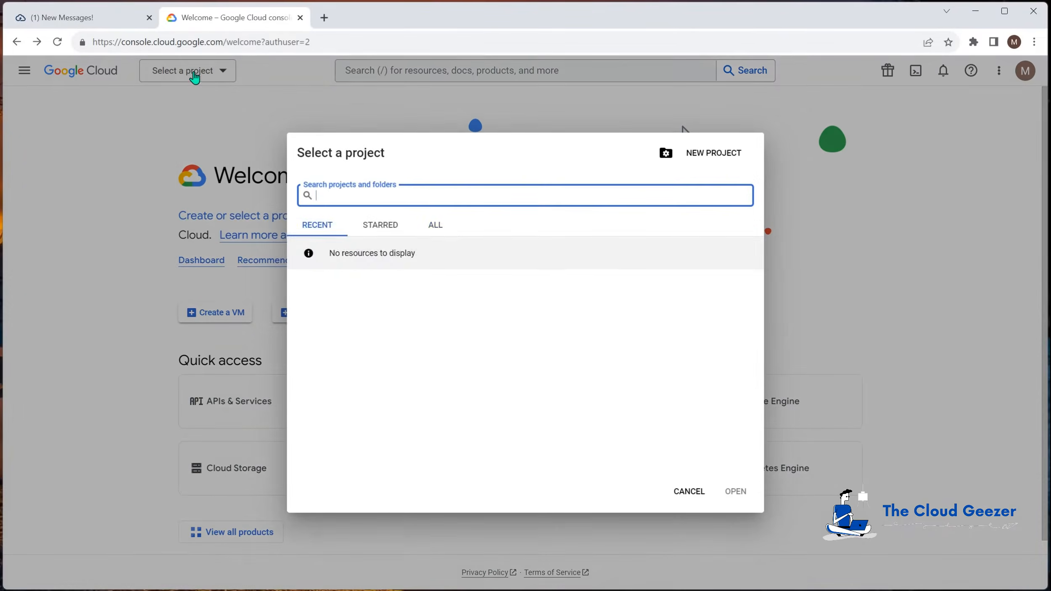
click(692, 157)
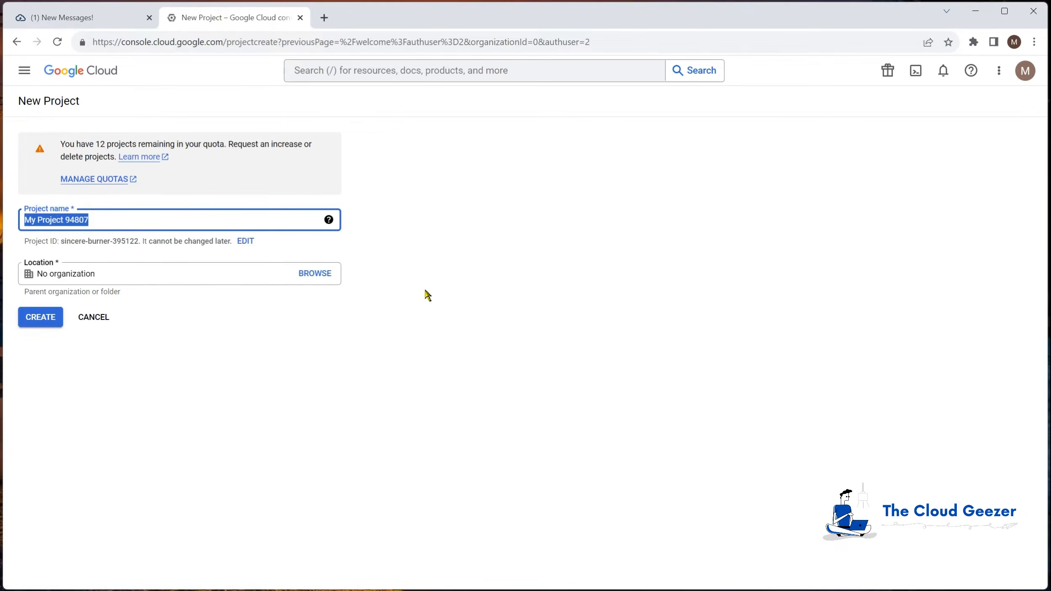
text(MigrationWiz Data Move)
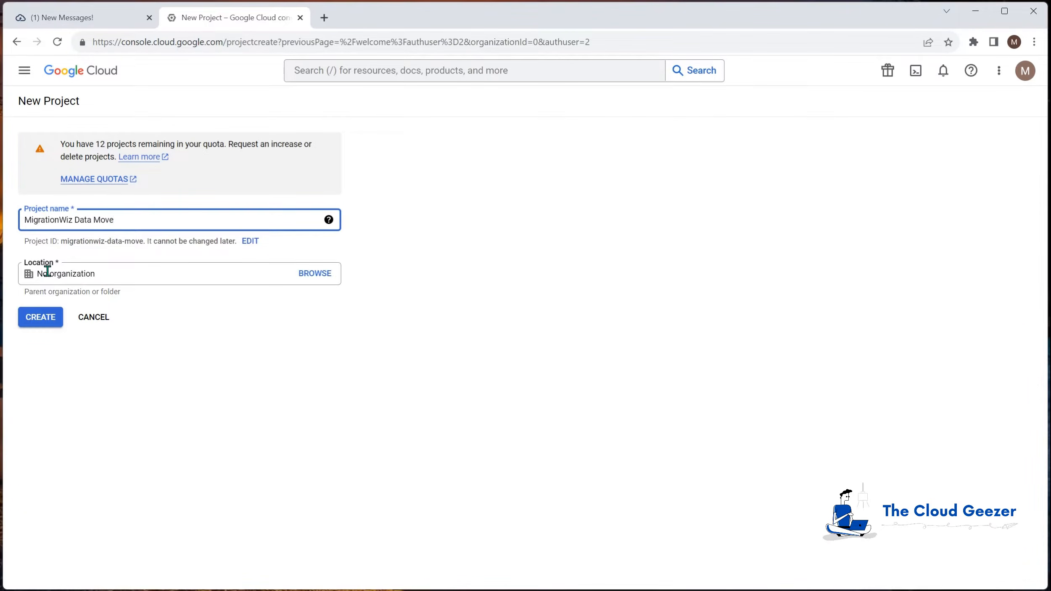
click(51, 322)
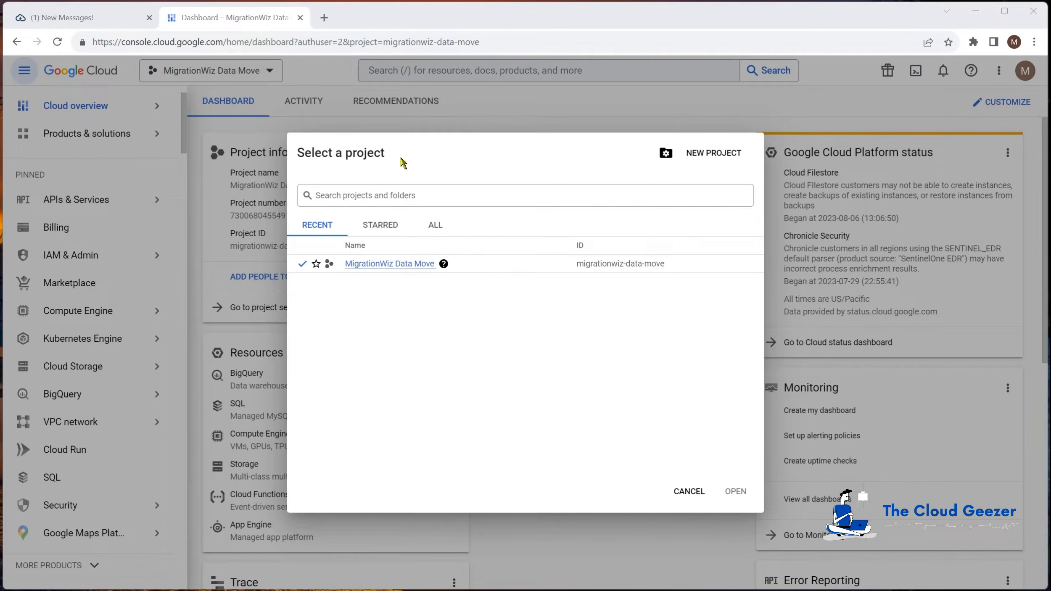
click(383, 265)
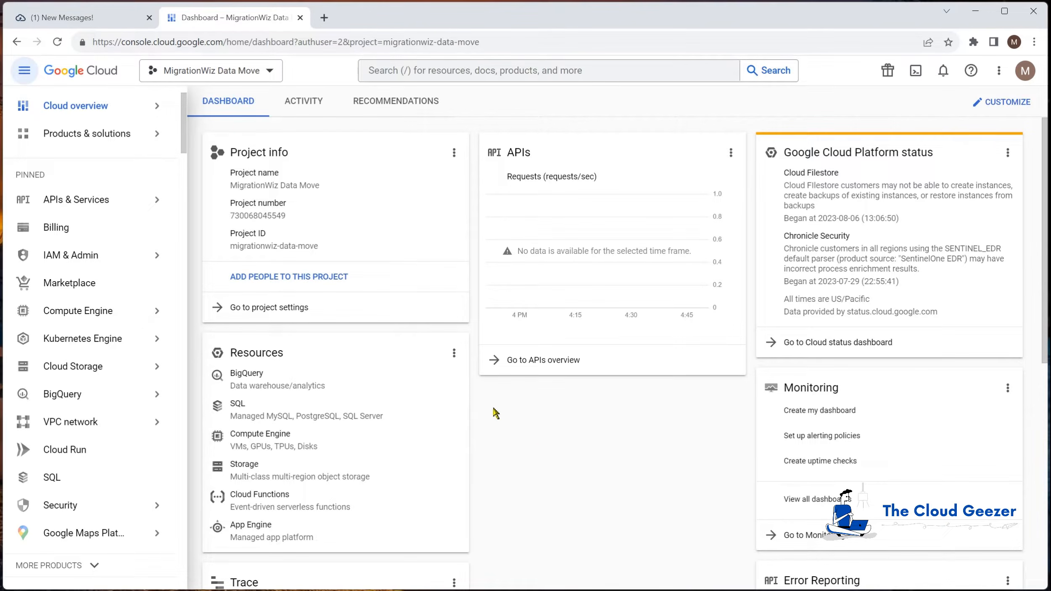
mouse_move(80, 203)
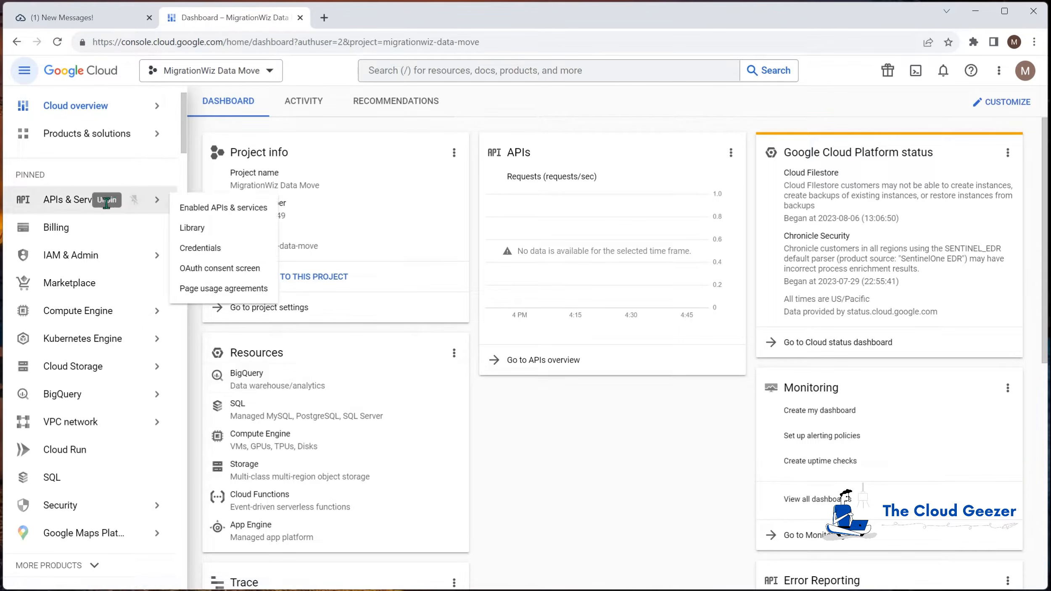
Enable the Google Drive API from the API Library, then return to the APIs & Services overview
click(70, 201)
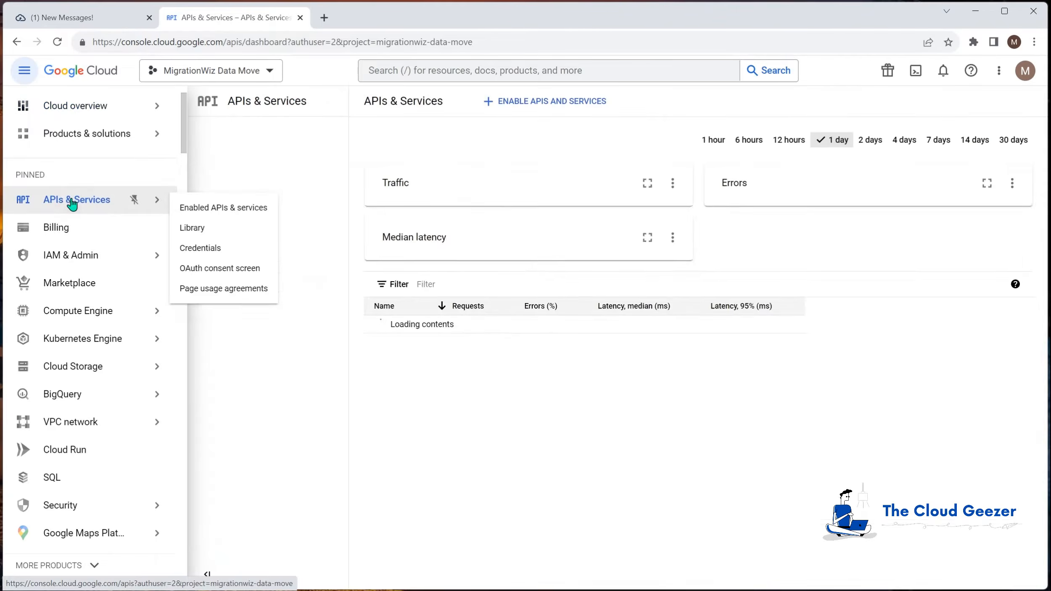
click(93, 163)
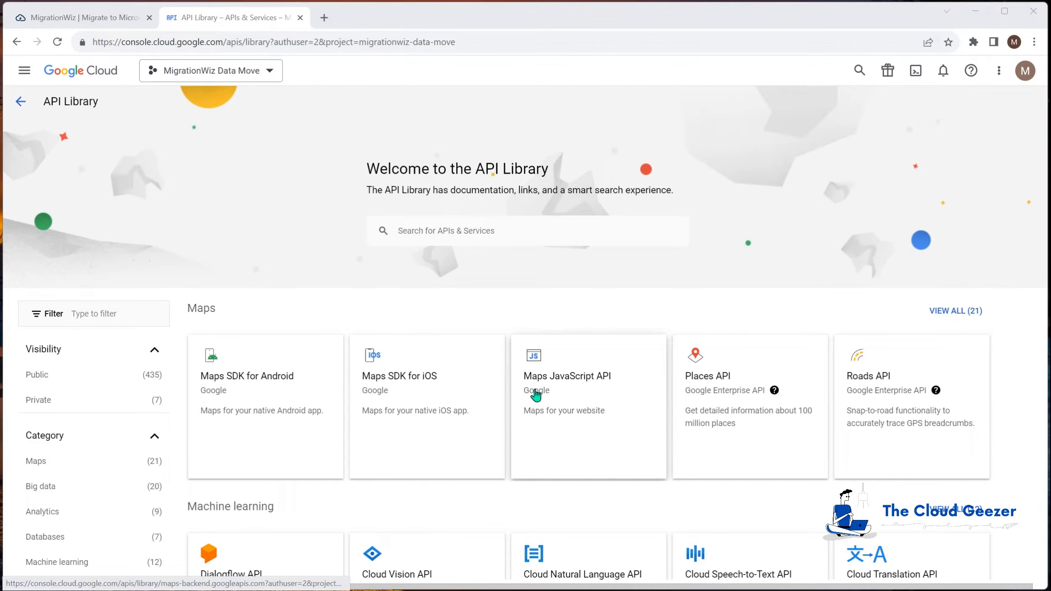
scroll(494, 403, down, 2)
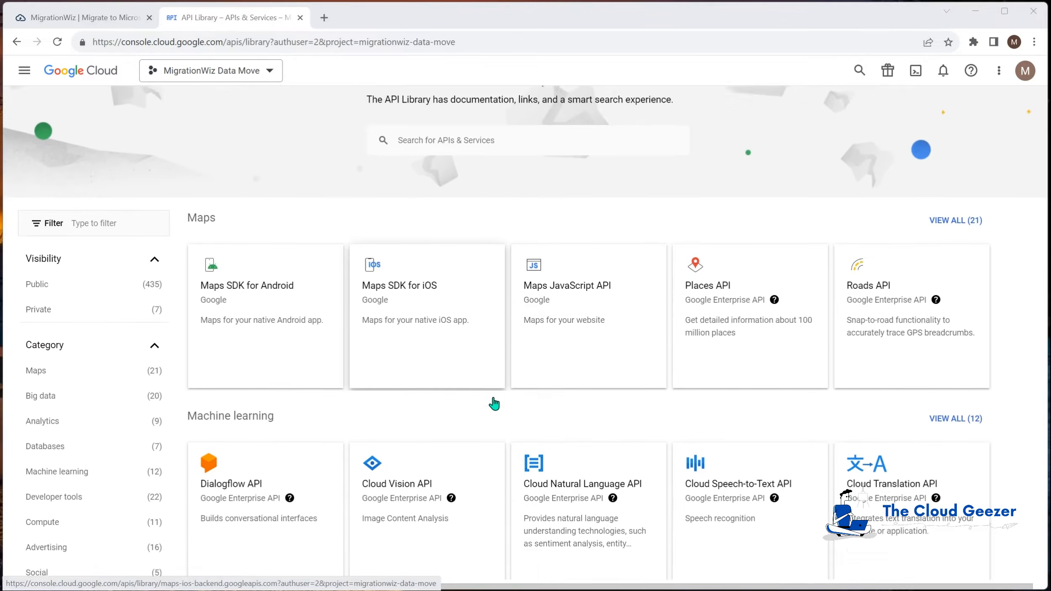
scroll(494, 403, down, 8)
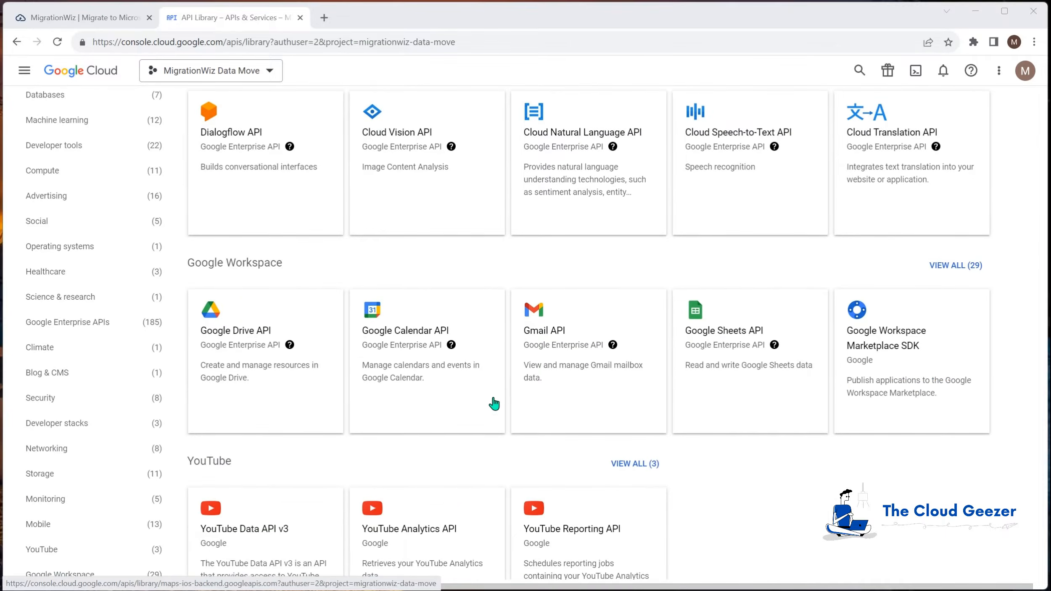
scroll(493, 401, down, 1)
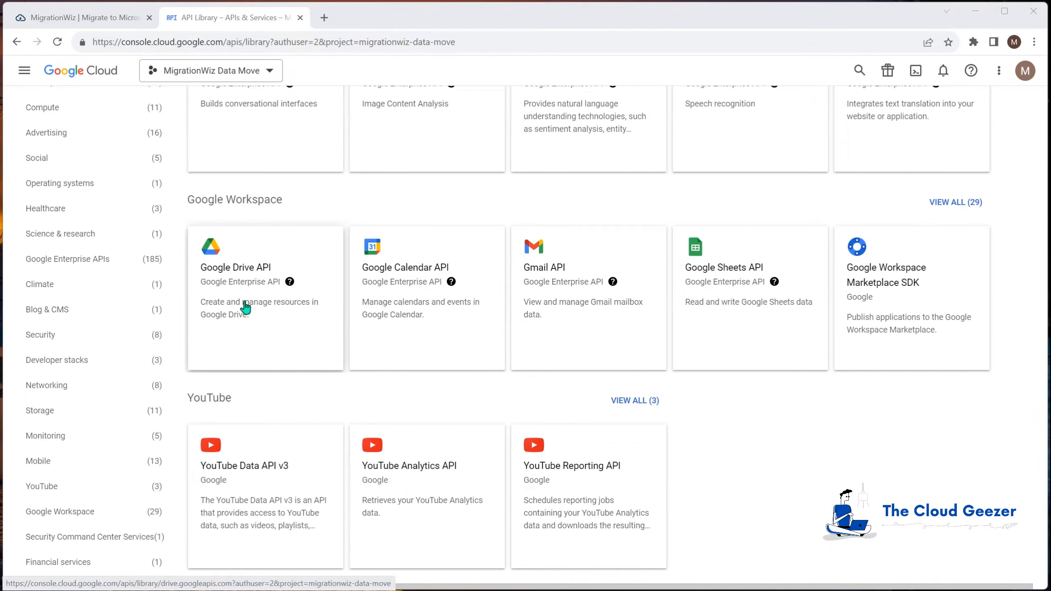
click(252, 290)
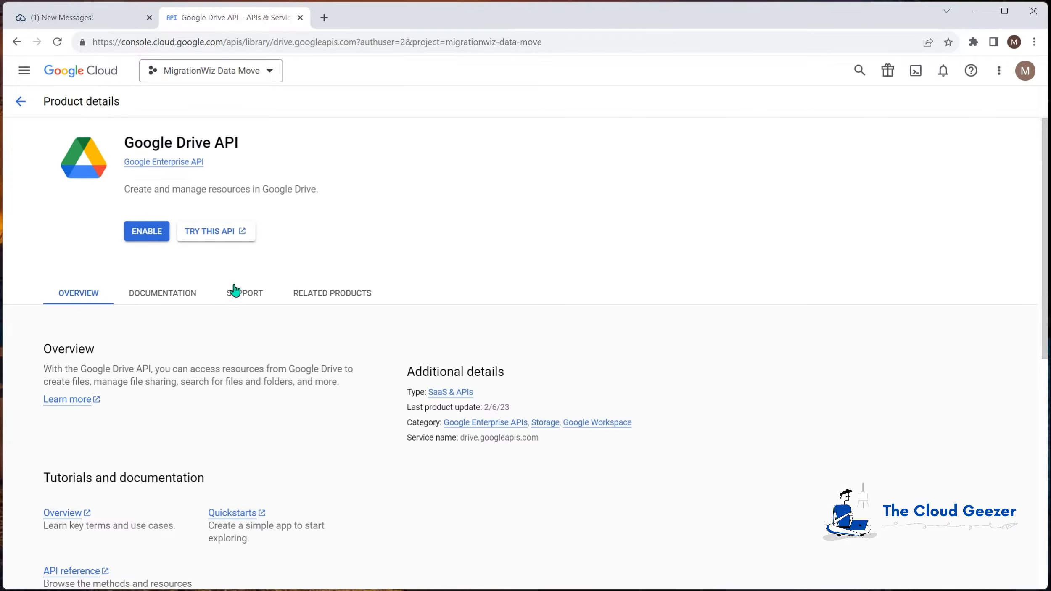
click(156, 234)
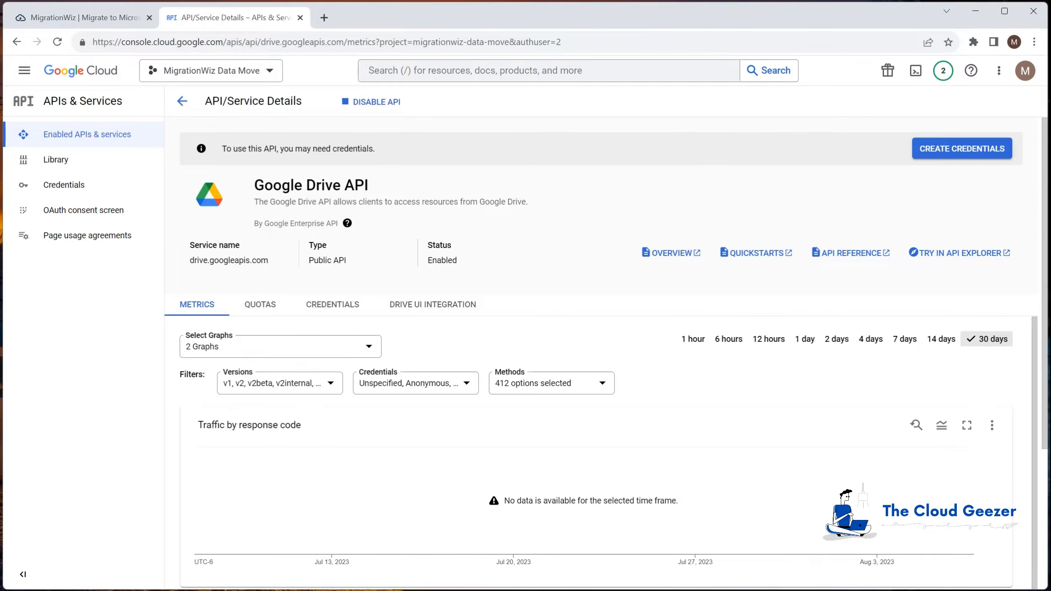
click(178, 105)
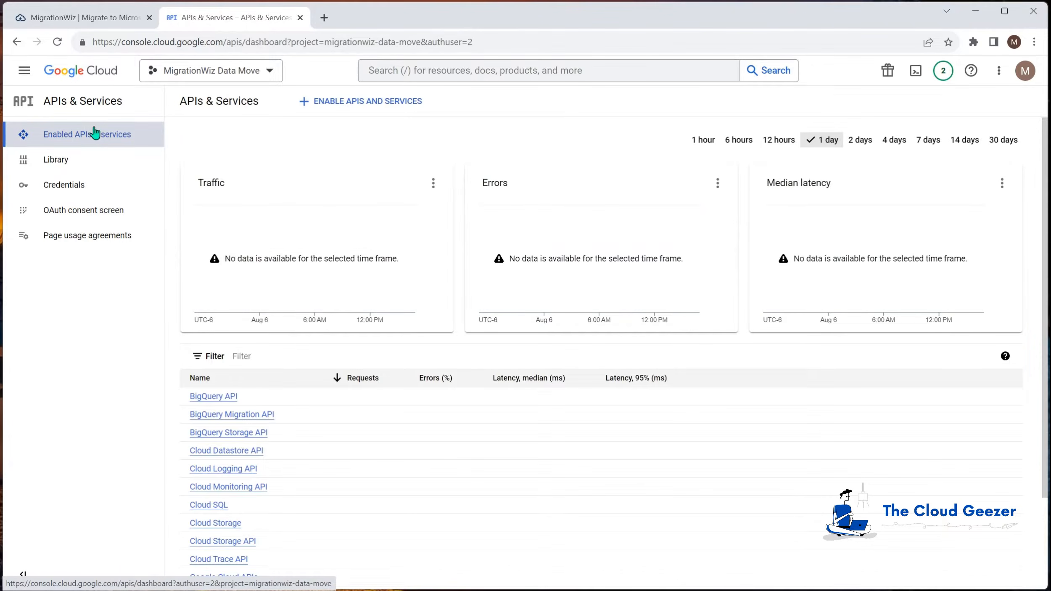
Search the API Library for 'admin' and enable the Admin SDK API
click(69, 161)
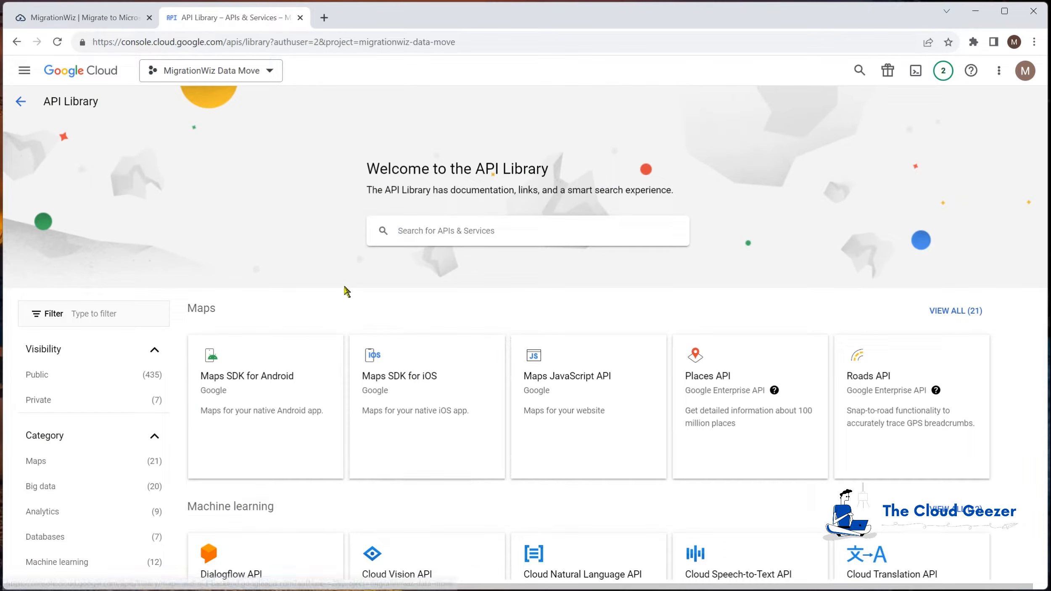
text(admin)
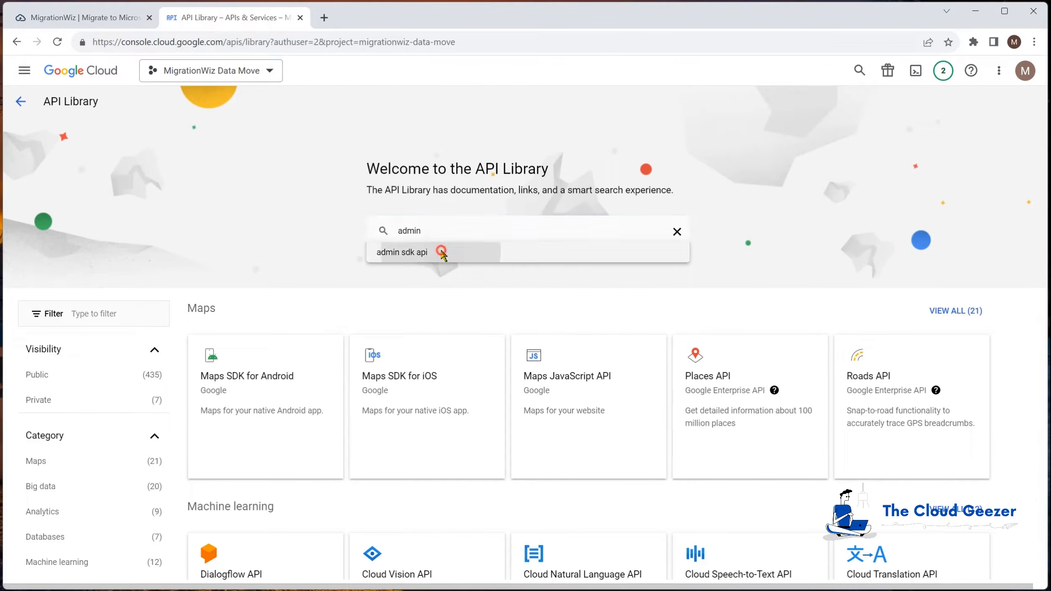
click(438, 253)
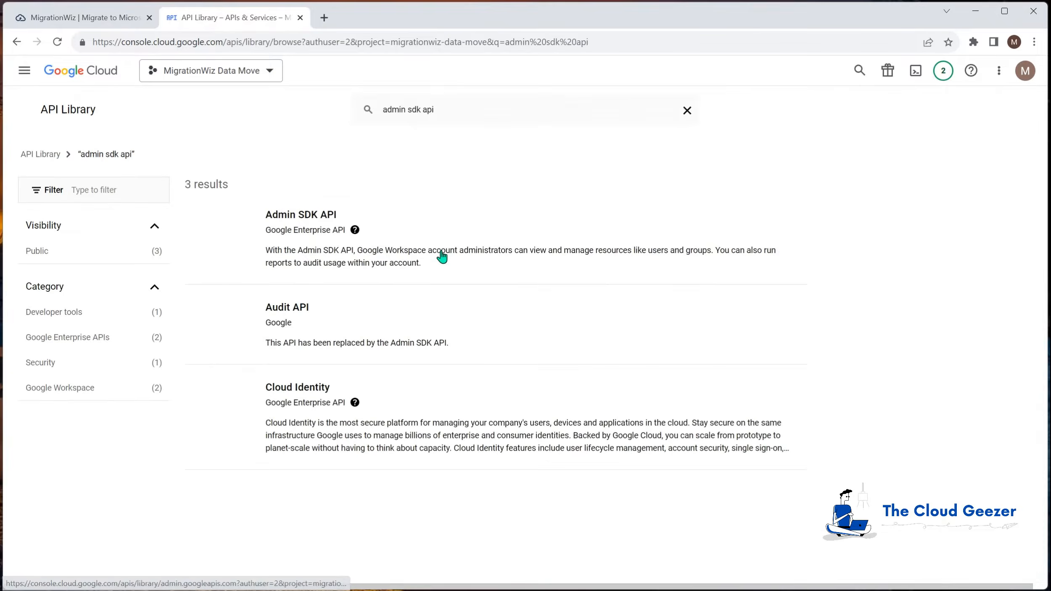
click(305, 233)
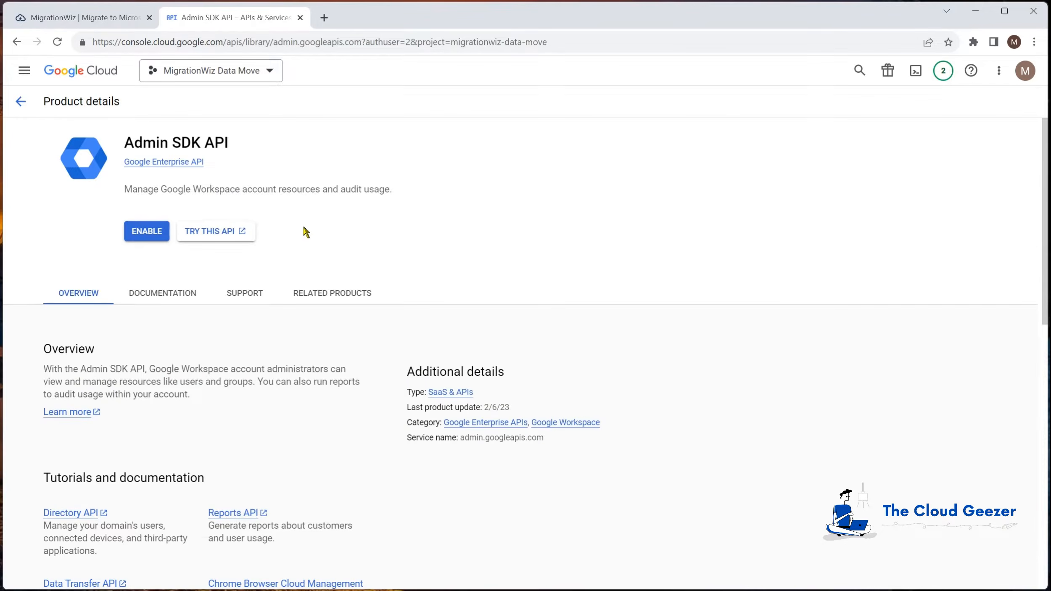
click(147, 230)
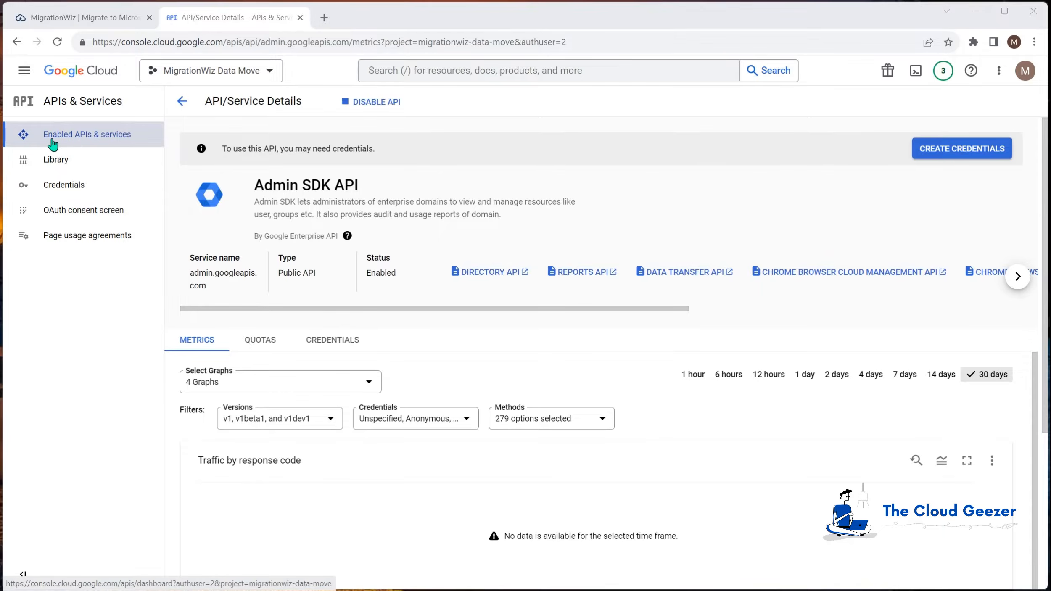
Create a service account named 'MigrationWiz Service Account' from the Service Accounts page
click(26, 73)
mouse_move(47, 257)
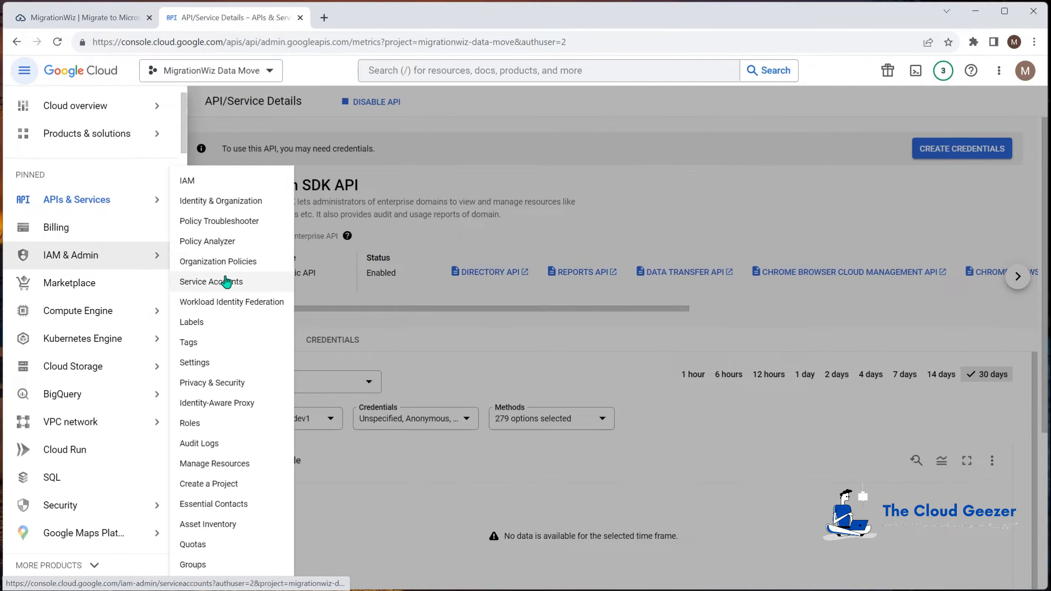
click(247, 291)
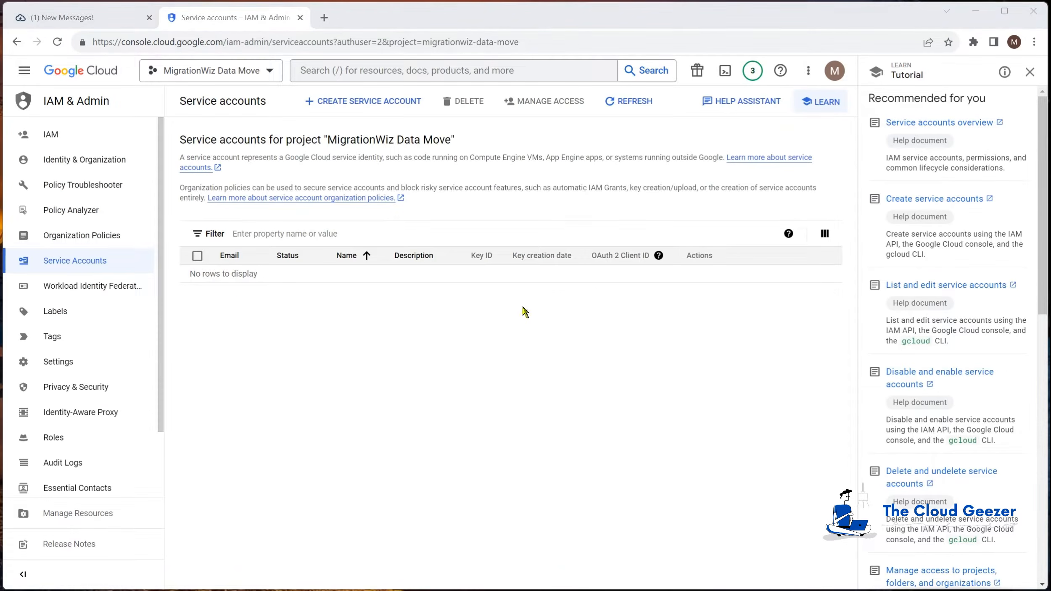
click(343, 102)
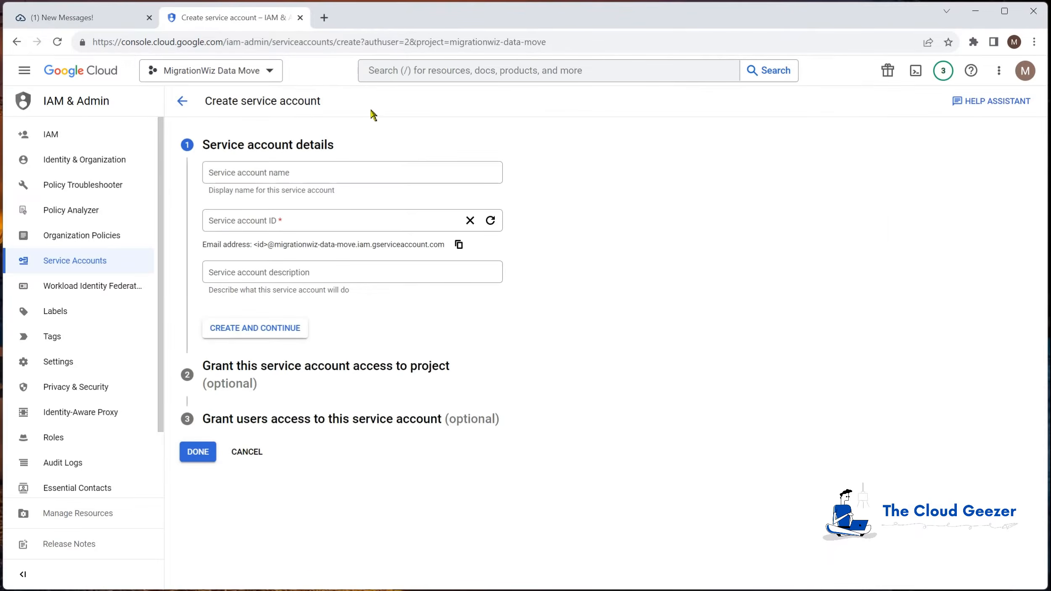
click(358, 170)
text(M)
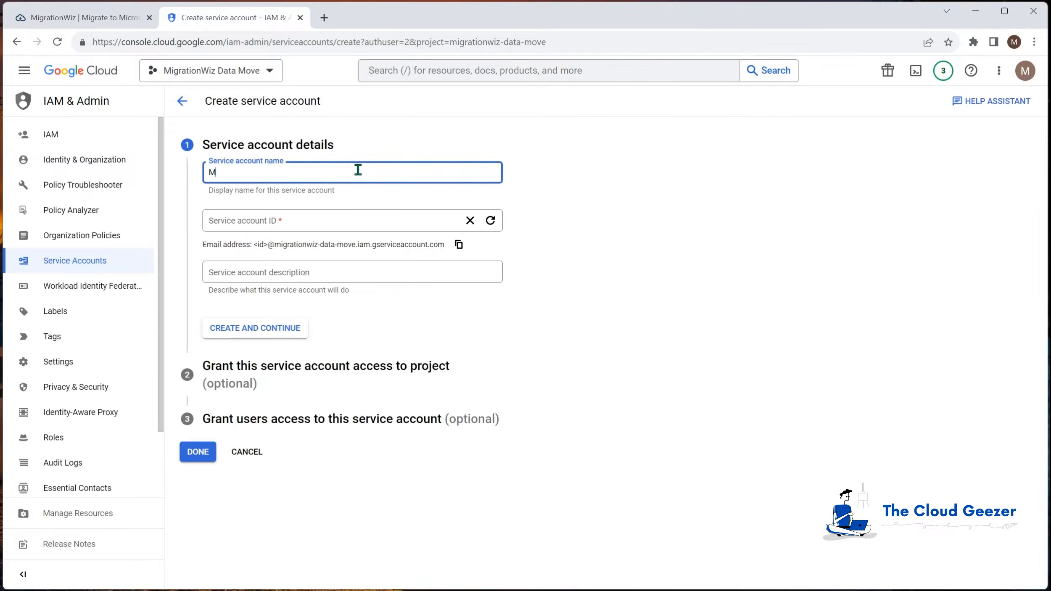
text(igrationWiz )
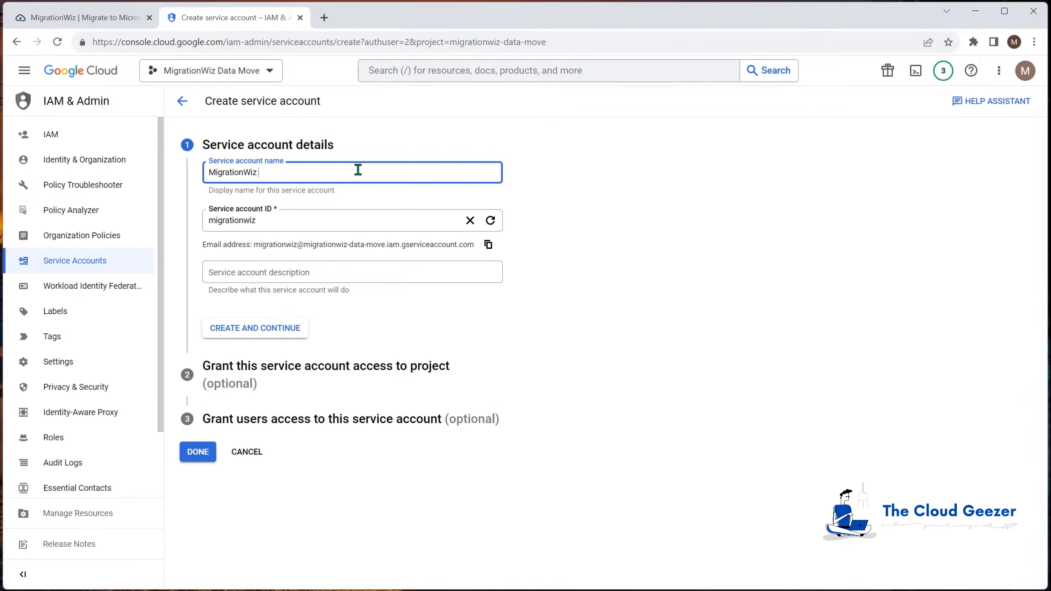
text(Service Account)
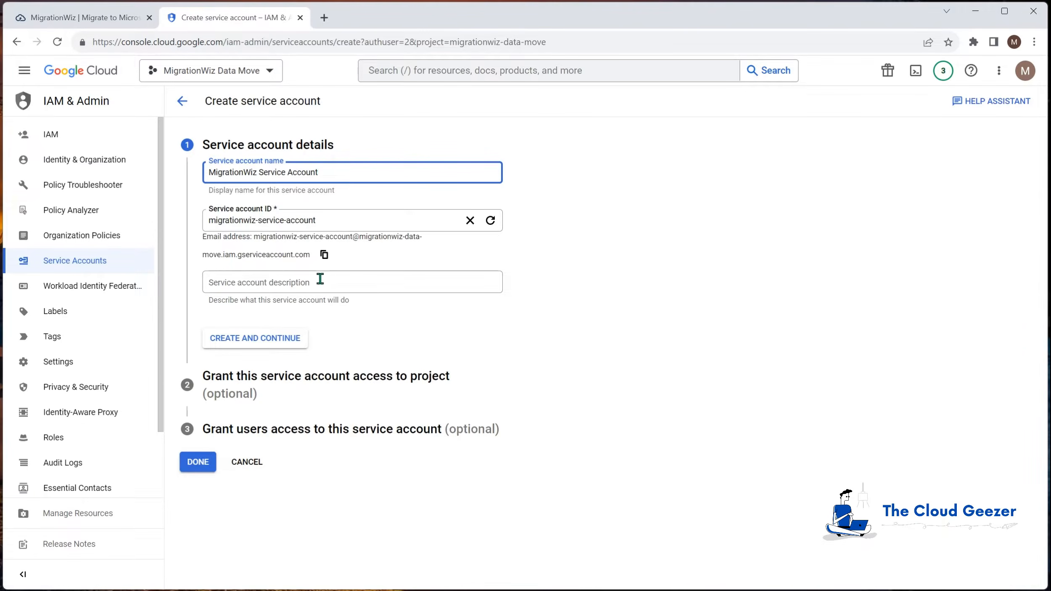
click(259, 338)
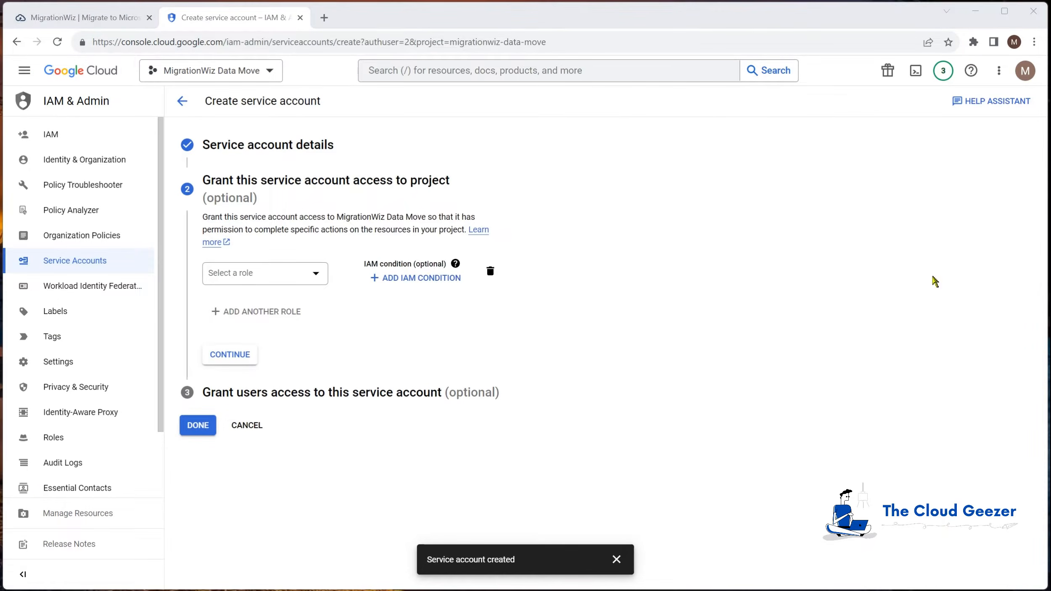
Grant the service account the Basic > Owner role and finish
click(316, 278)
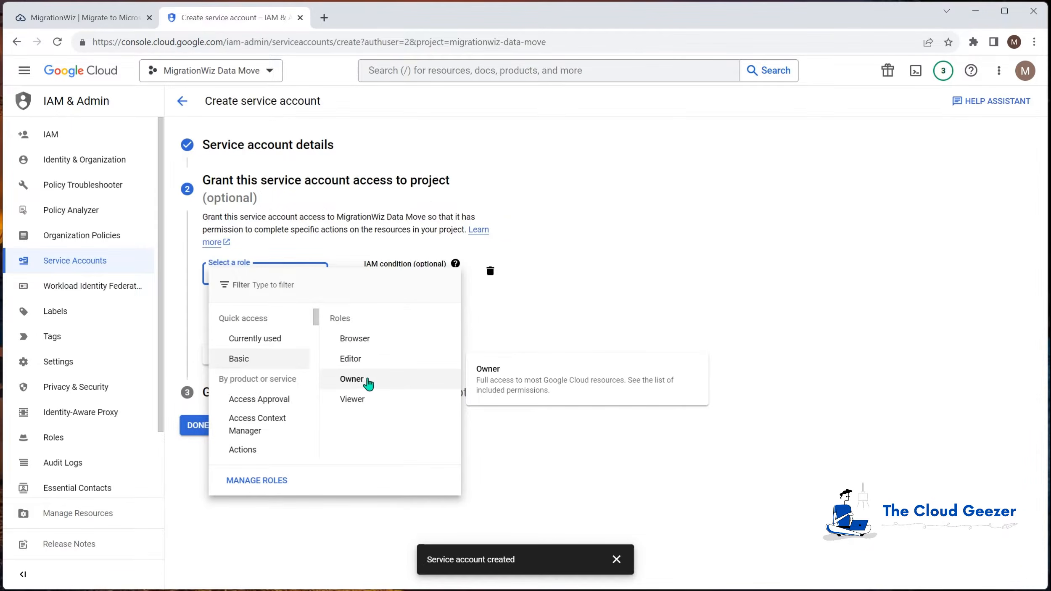
click(352, 379)
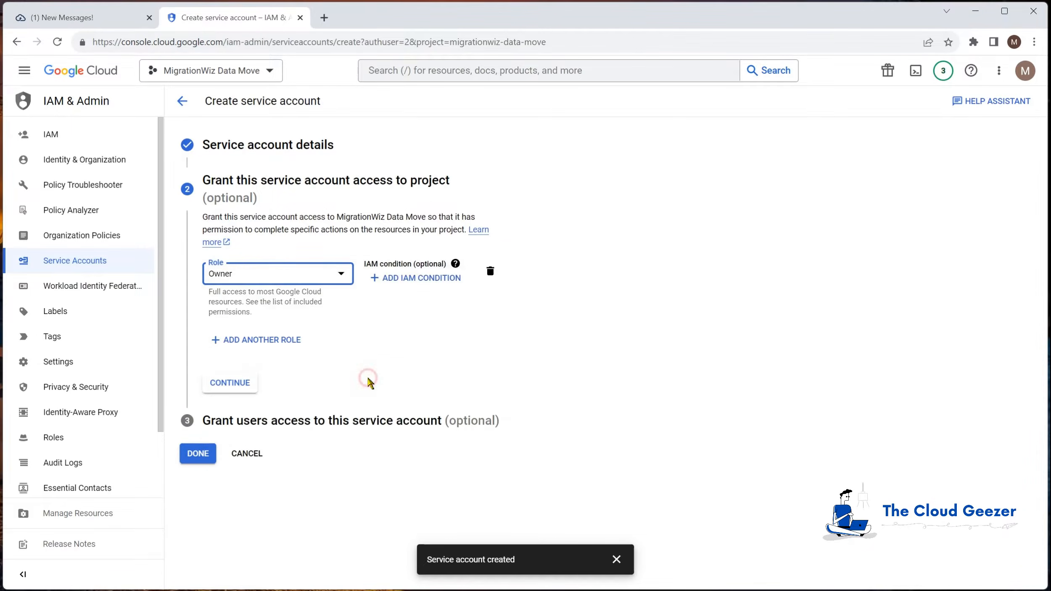
click(240, 388)
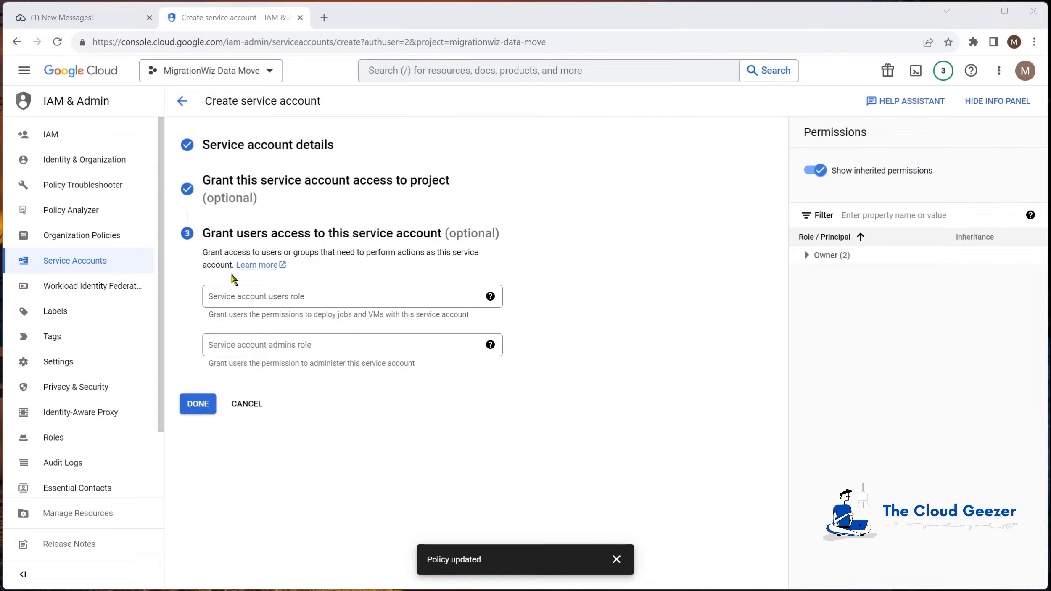
click(210, 414)
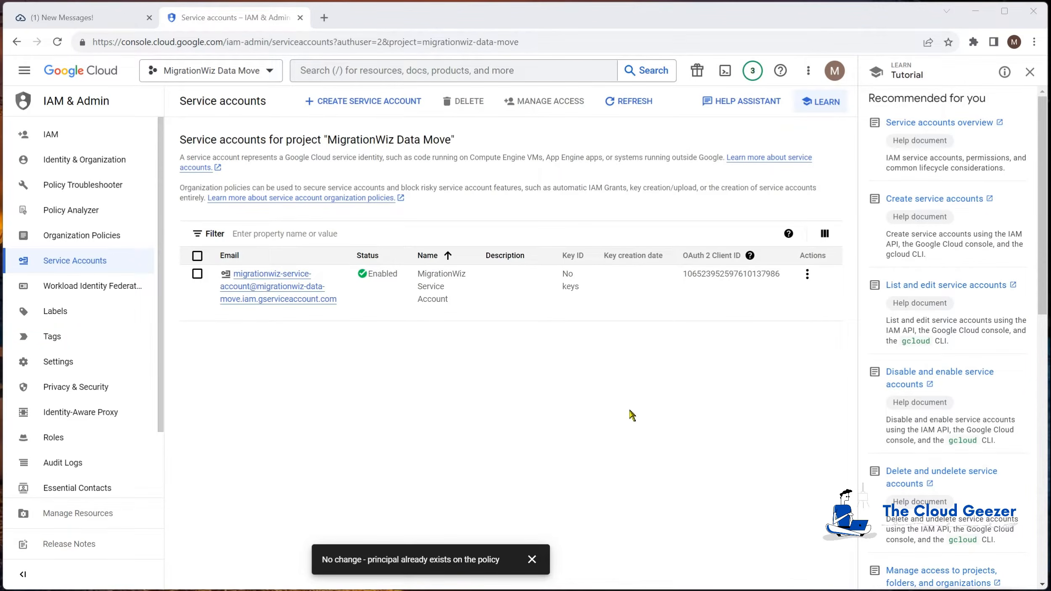
Create and download a new JSON private key for the service account
click(807, 274)
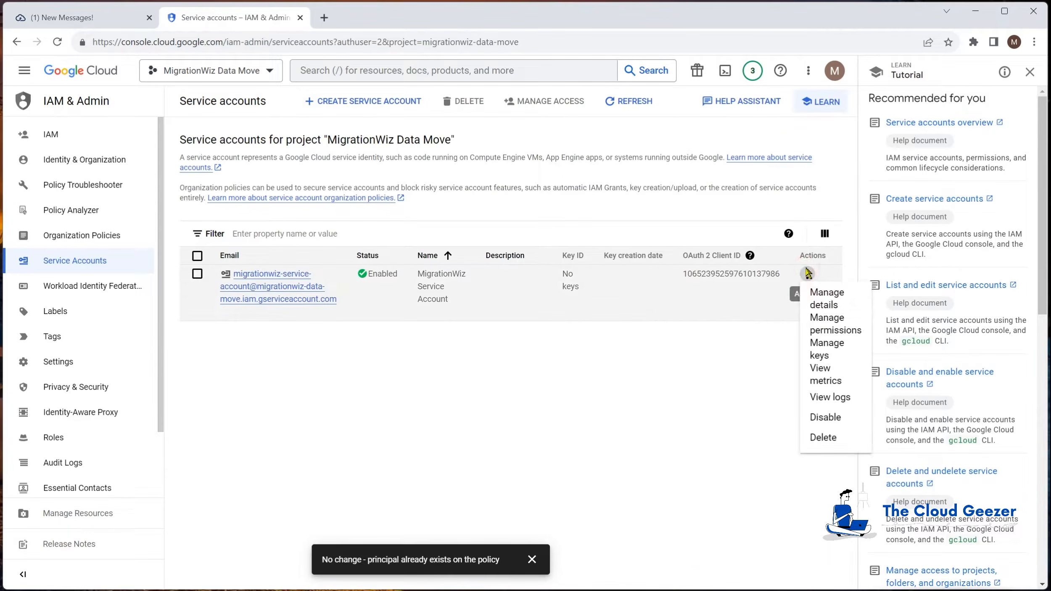
click(841, 353)
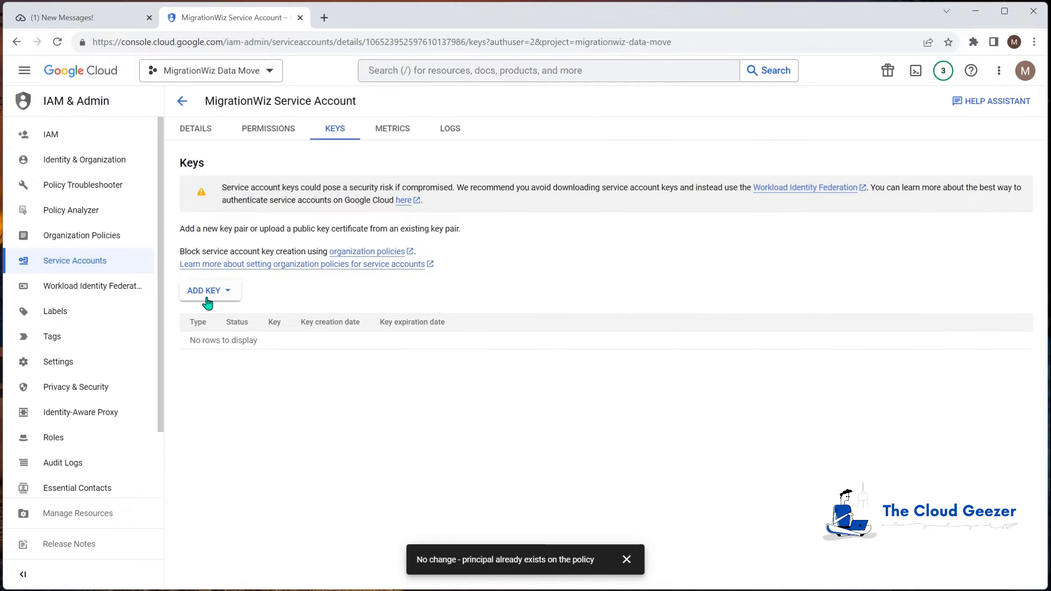
click(210, 295)
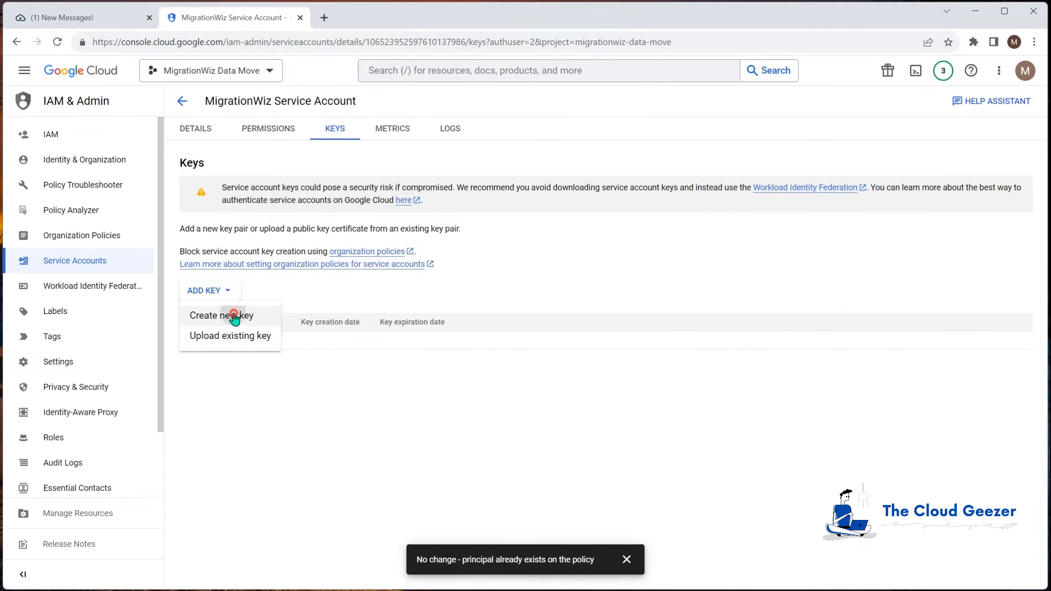
click(233, 319)
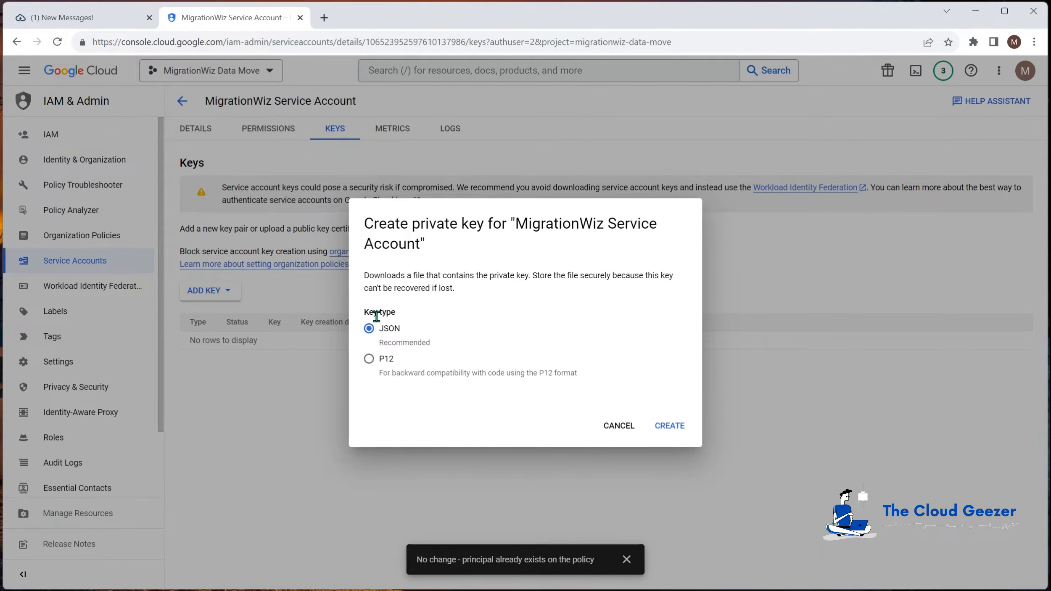
click(672, 427)
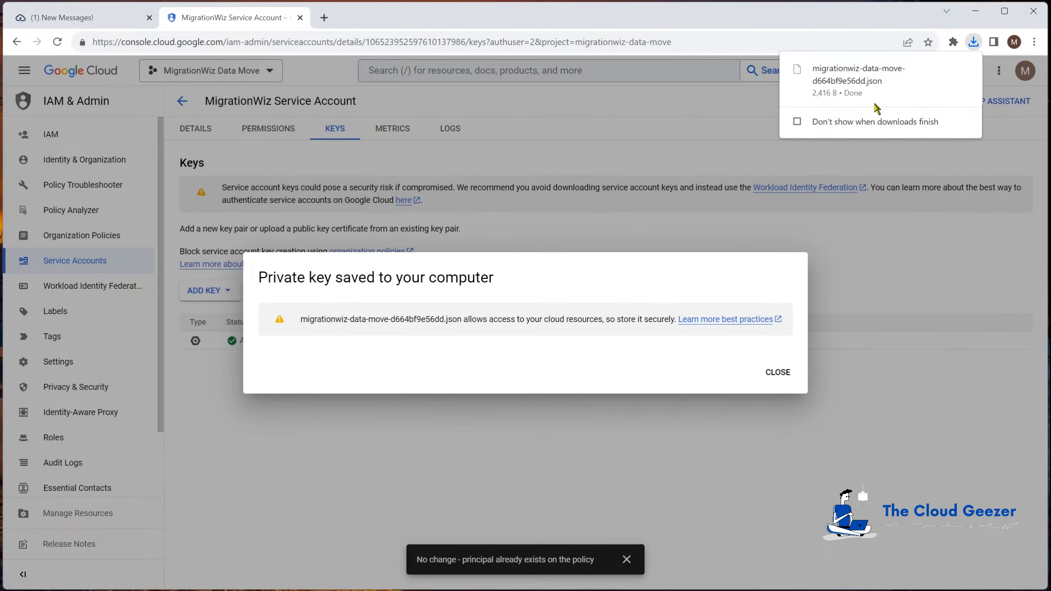
mouse_move(853, 84)
click(778, 372)
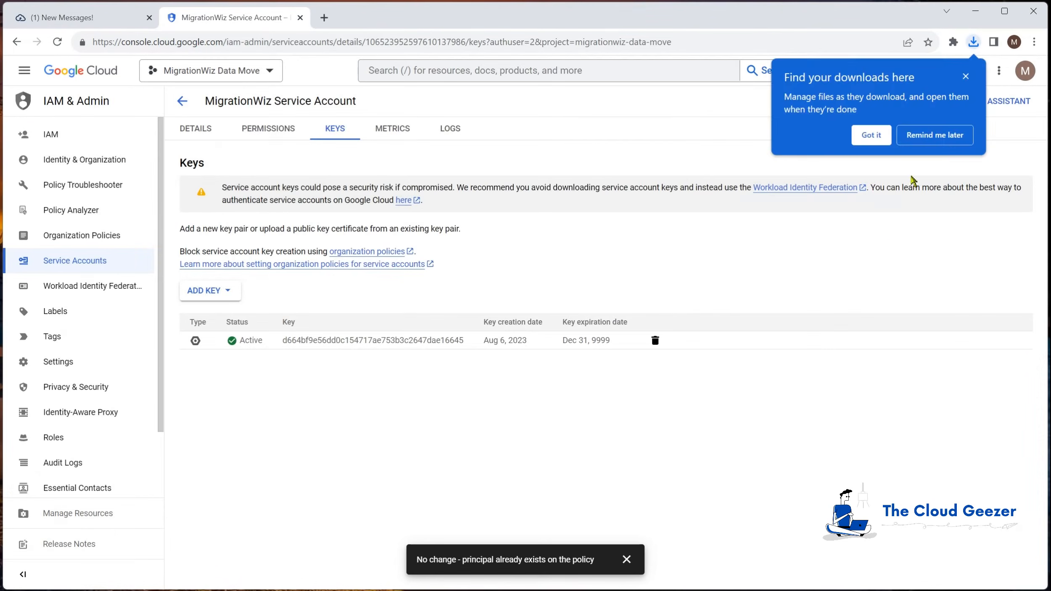
click(965, 76)
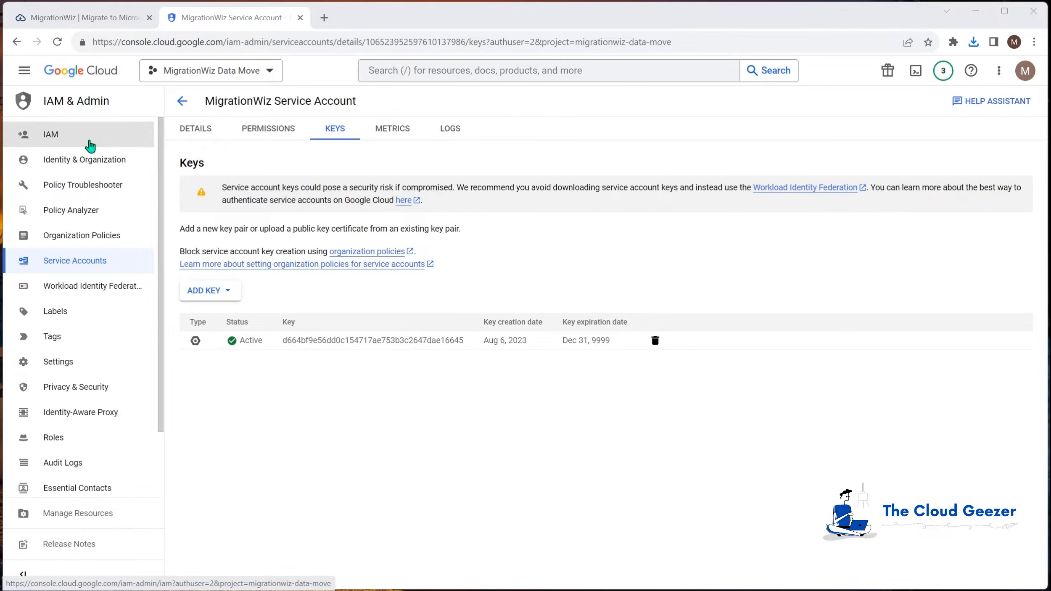
Copy the service account's OAuth 2 client ID from the Service Accounts list
click(81, 261)
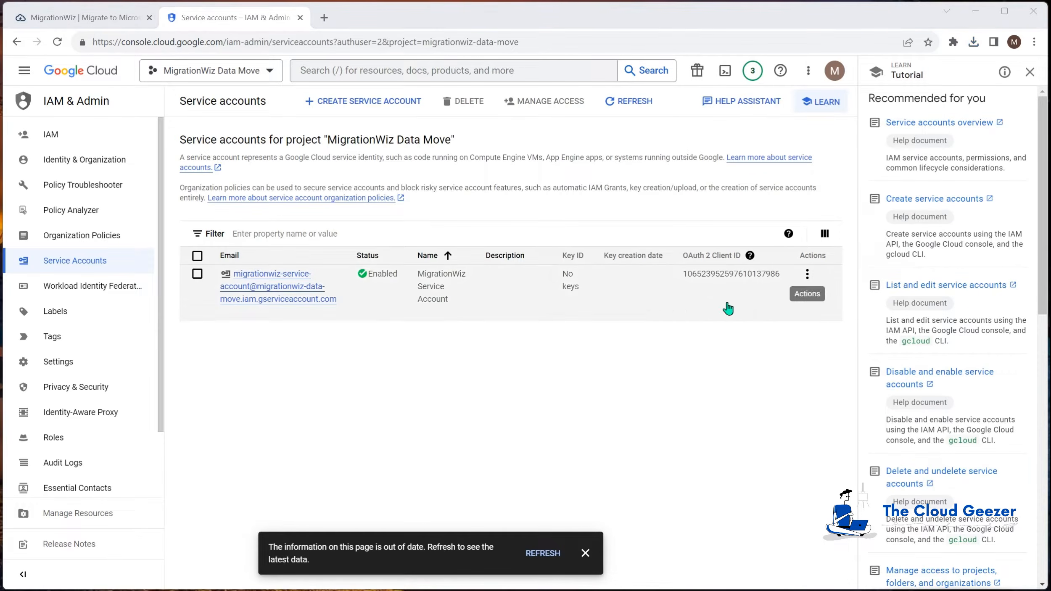
click(691, 287)
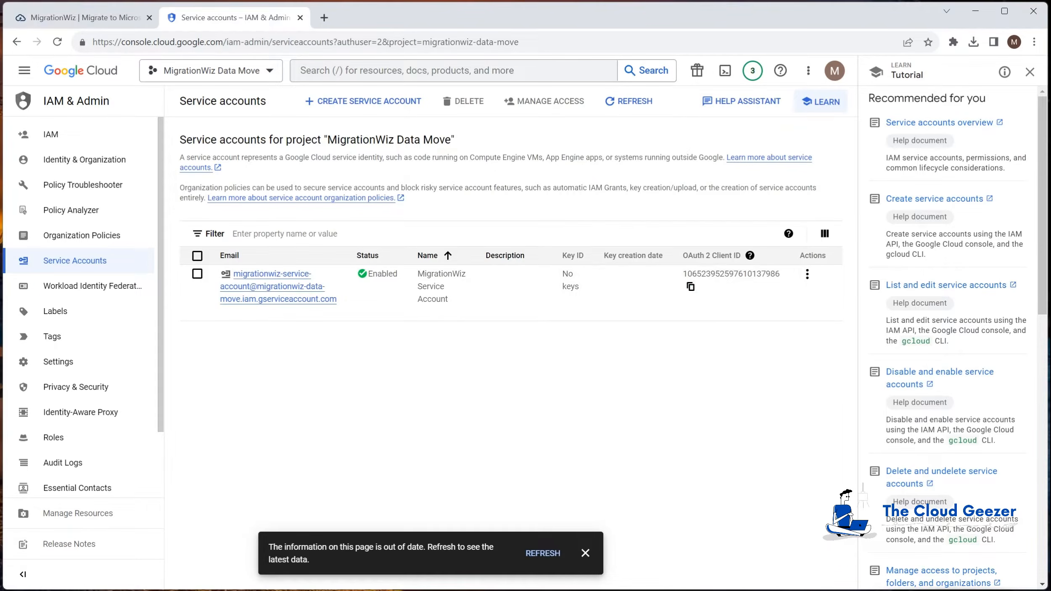
click(324, 17)
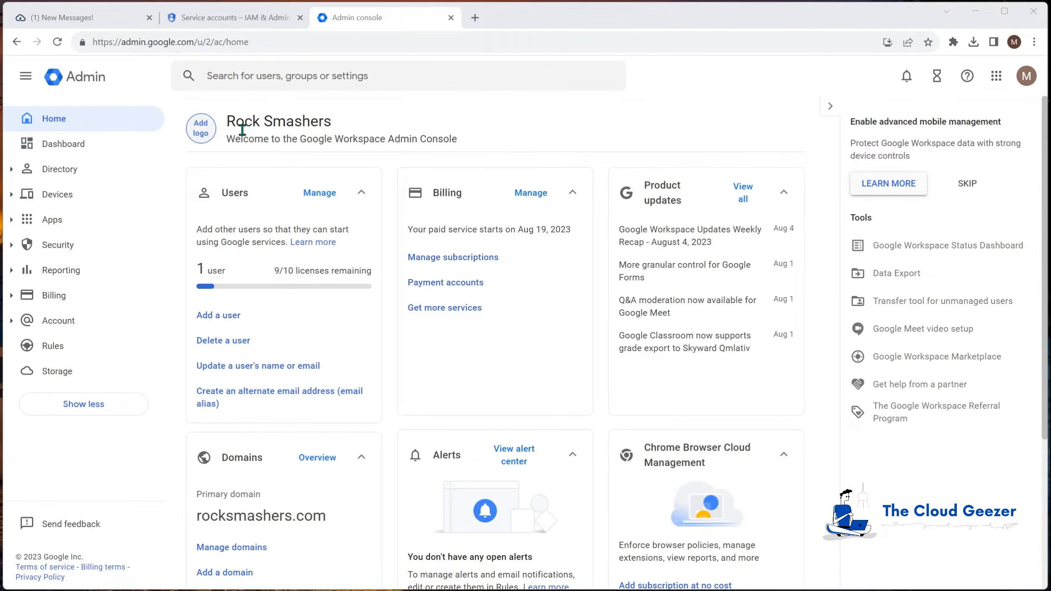
Open Security > API controls > Domain-wide Delegation and start adding a new client
click(66, 246)
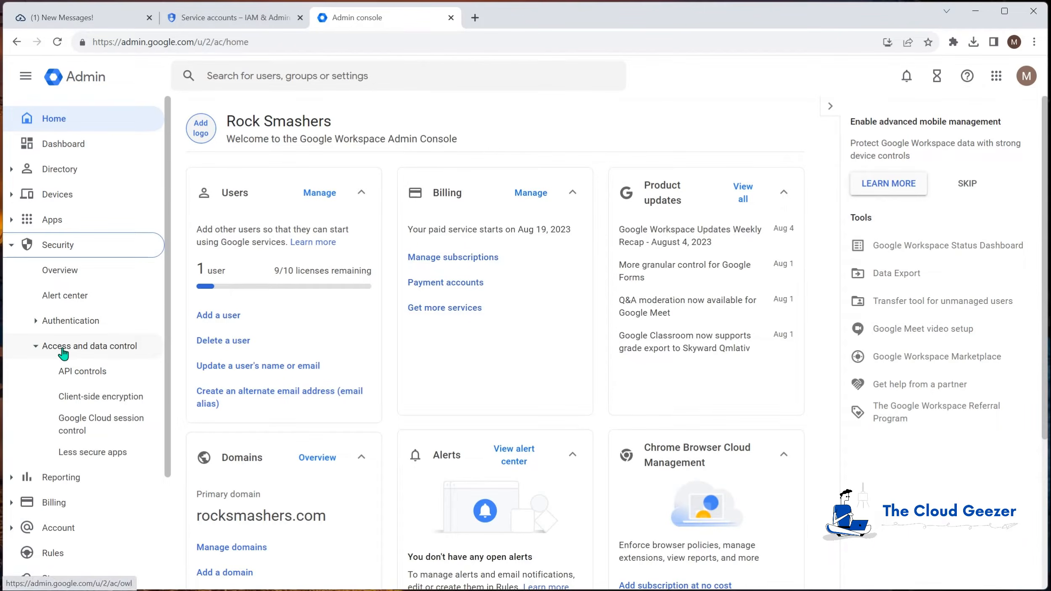
click(80, 370)
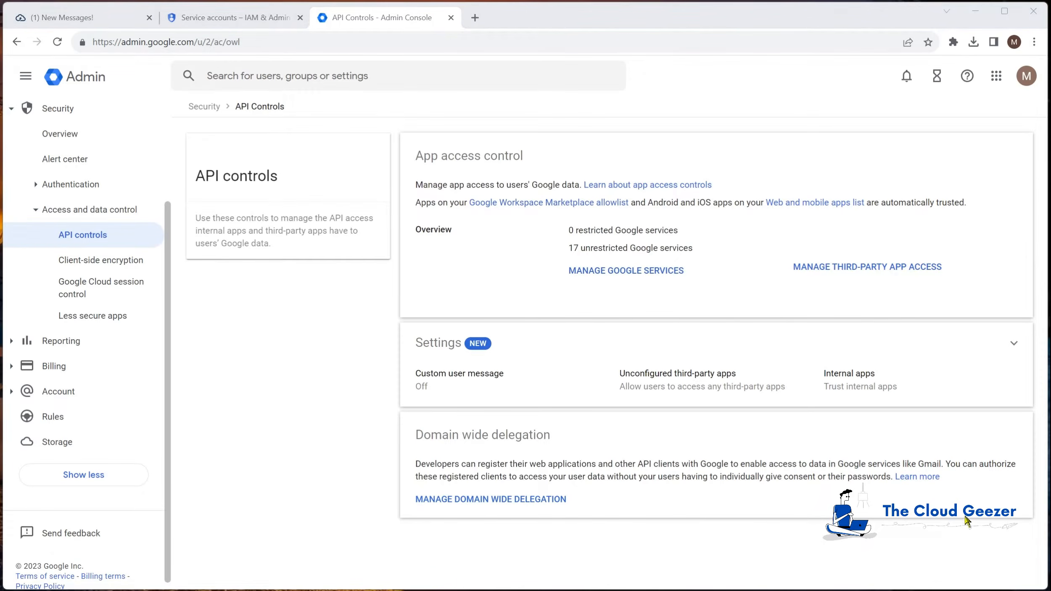
click(497, 499)
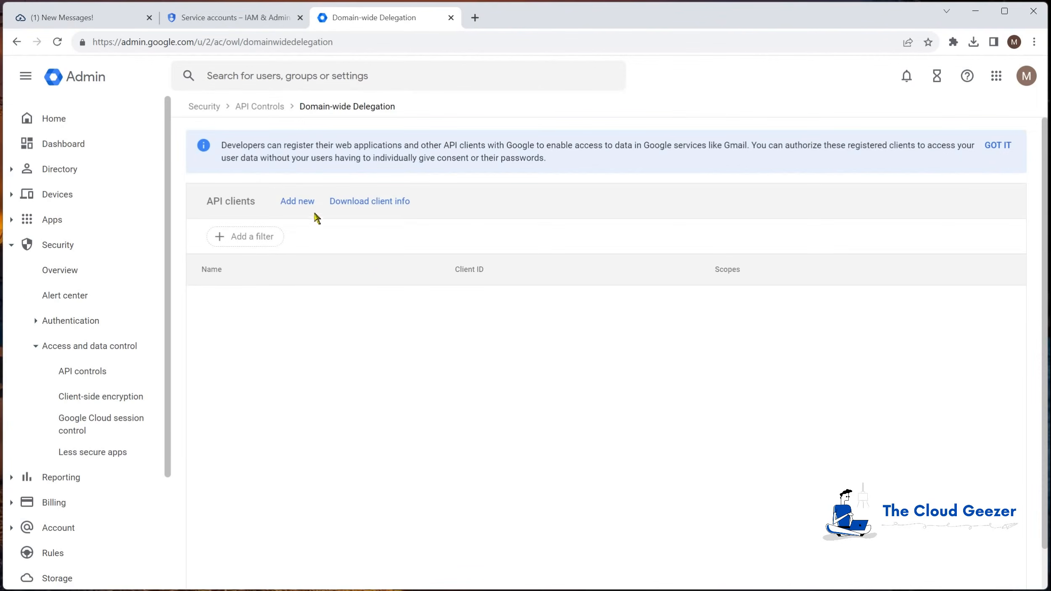
click(299, 202)
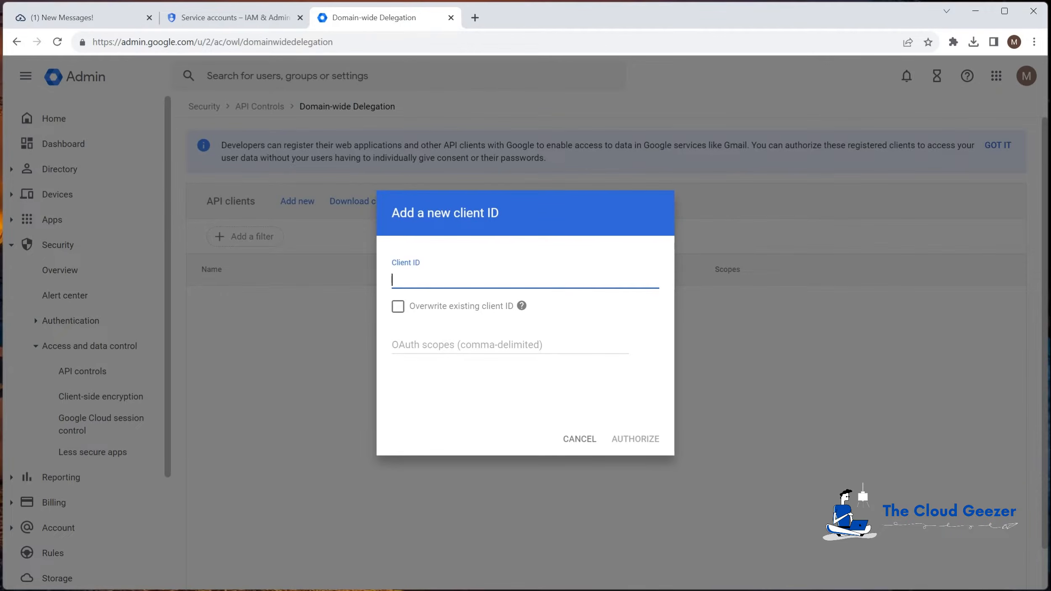
Paste the service account client ID and its three OAuth scopes, then authorize the client
key(ctrl+v)
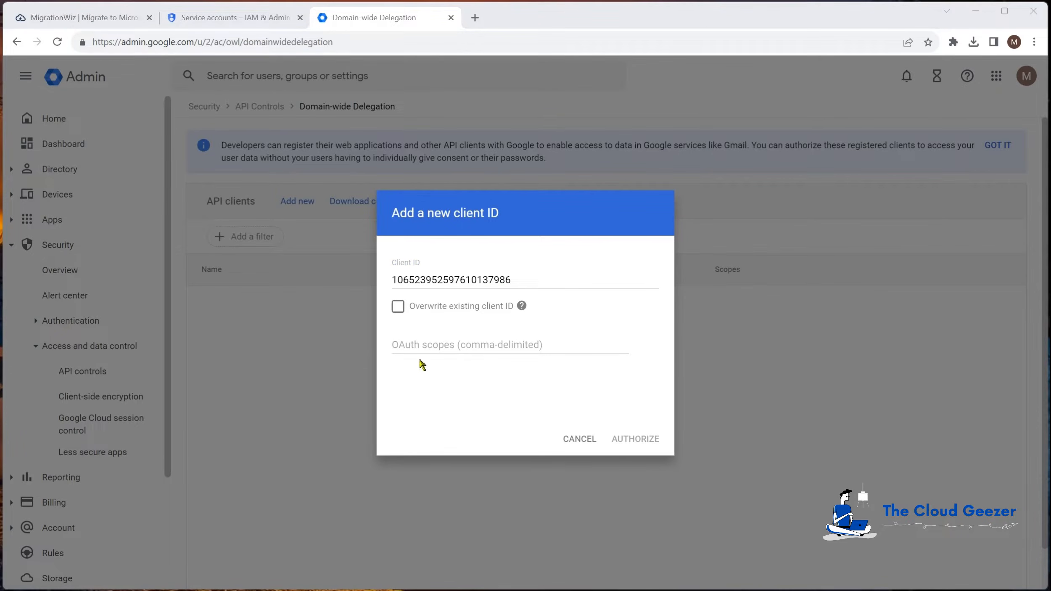
click(406, 345)
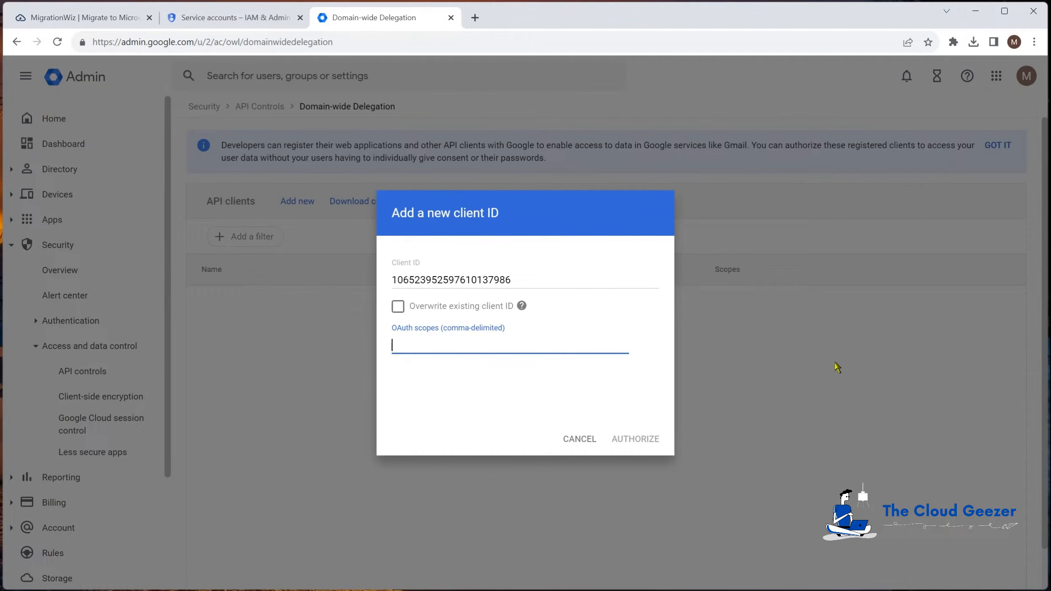
key(ctrl+v)
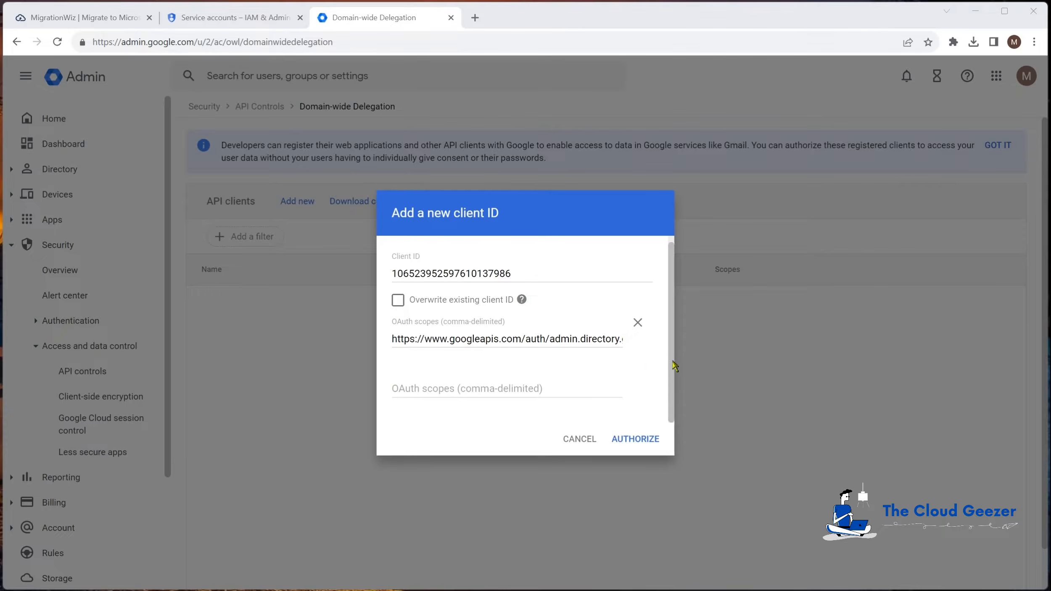
click(646, 440)
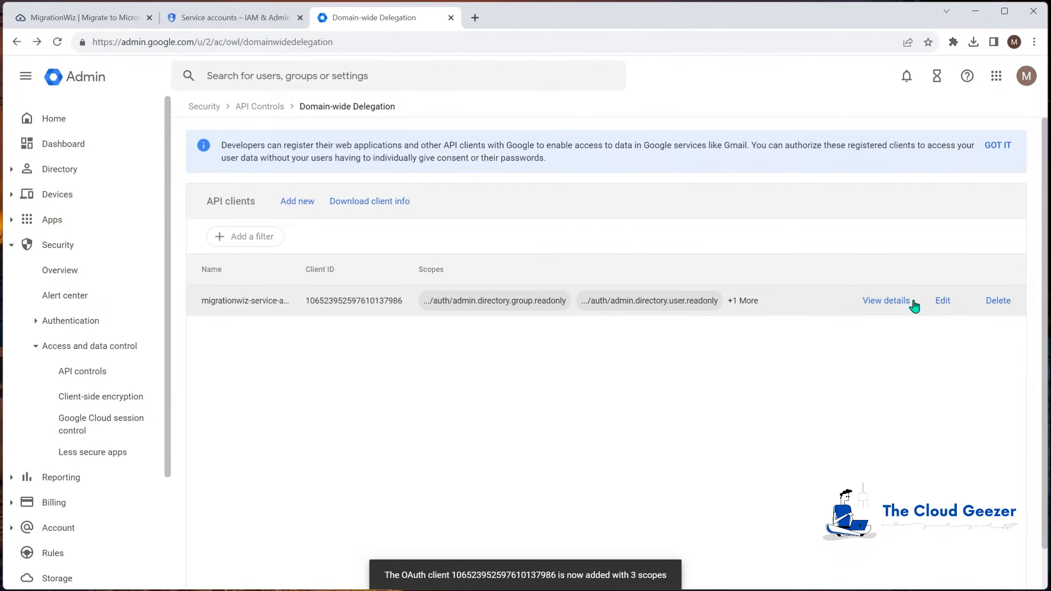
Open the details of the newly authorized API client in the Google Workspace Admin console
click(886, 300)
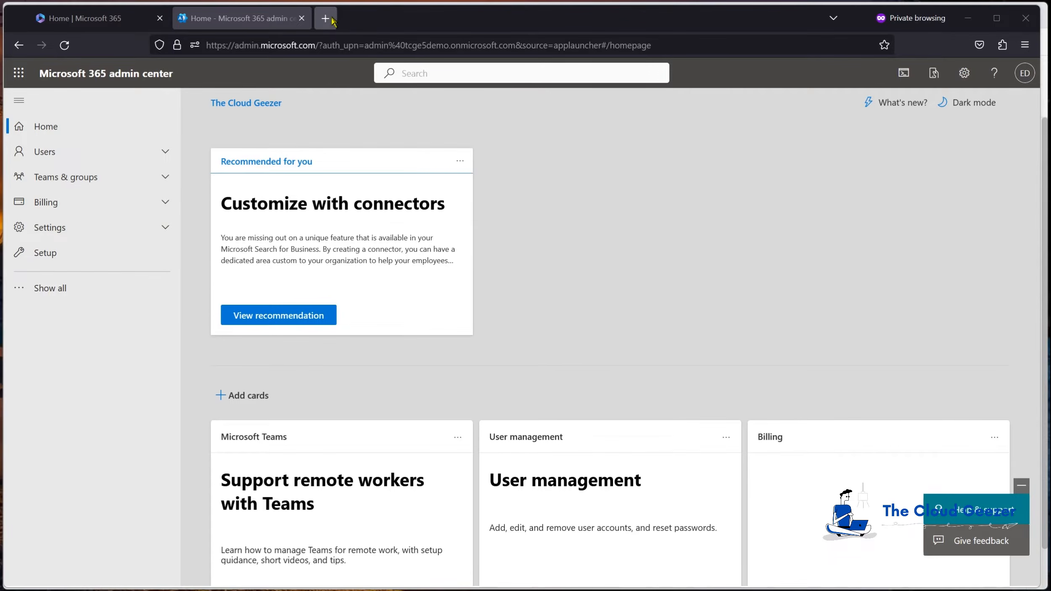
Grant organization-wide admin consent to MigrationWiz-SharePoint-FullControl through the adminconsent URL using the tenant admin account
key(ctrl+t)
key(ctrl+v)
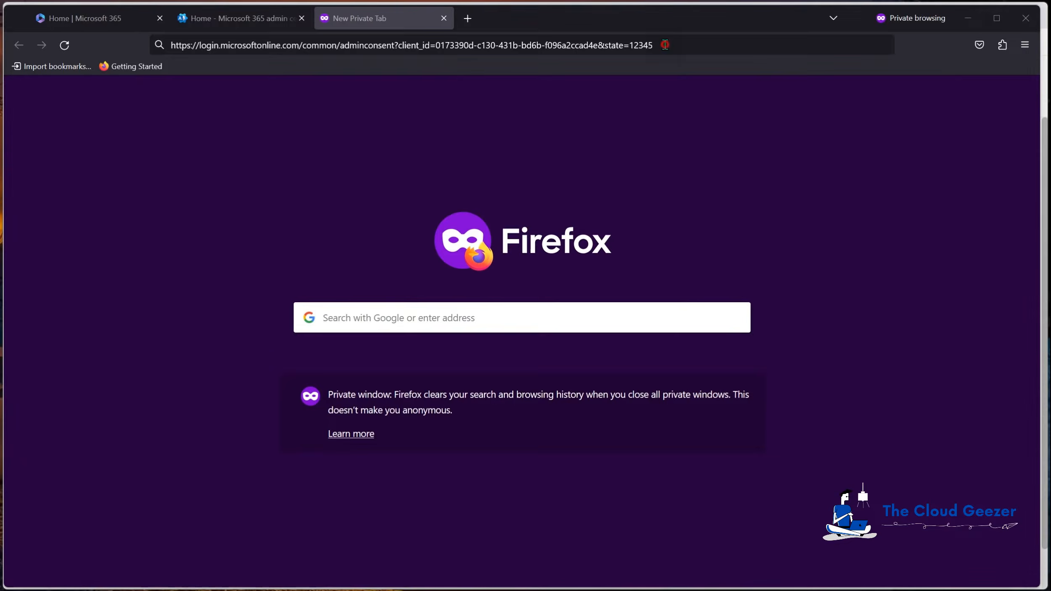
key(Return)
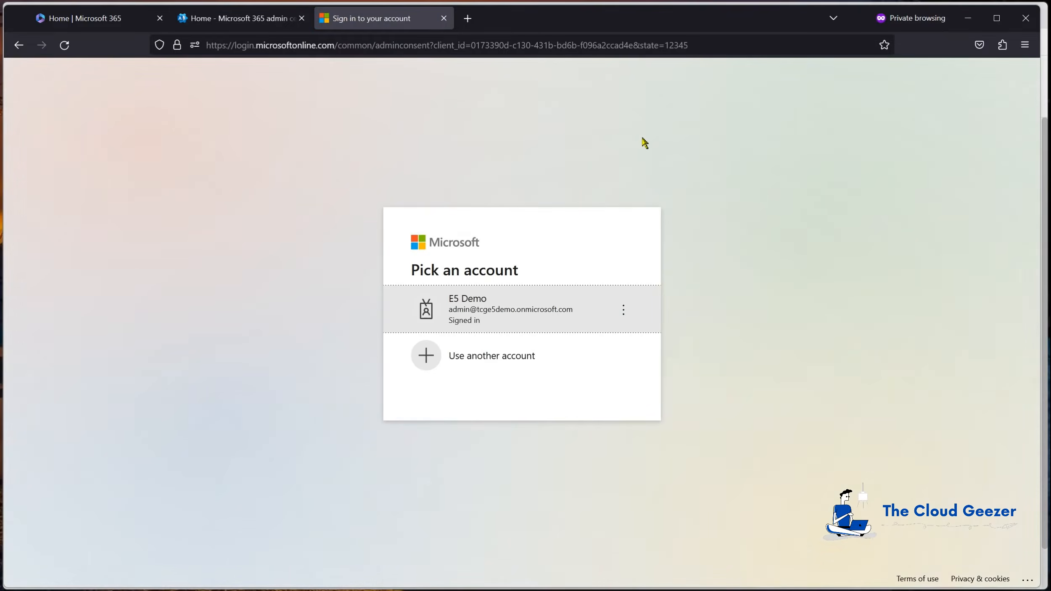
click(470, 303)
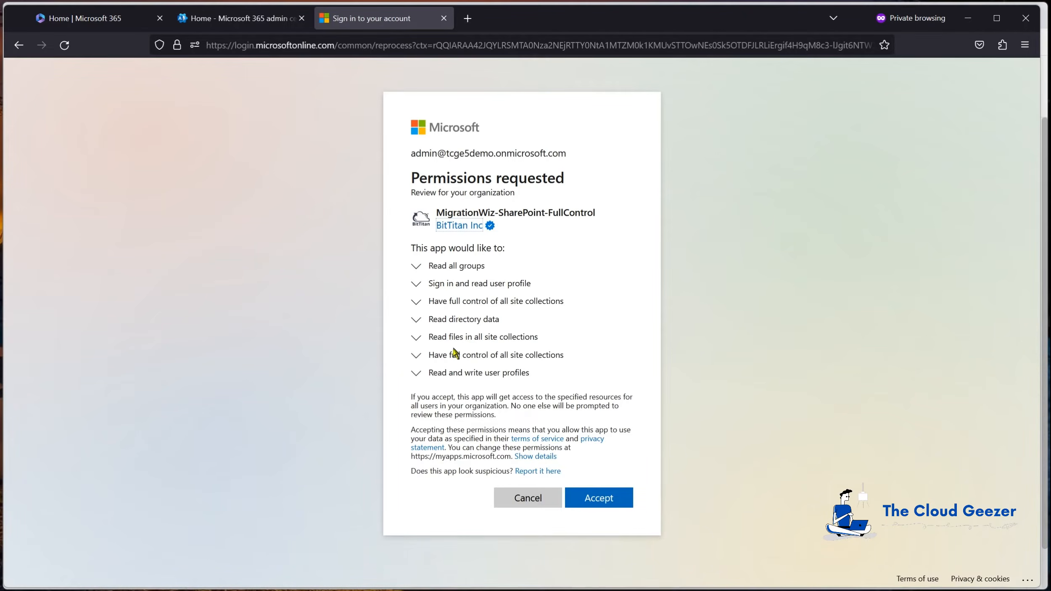
click(606, 499)
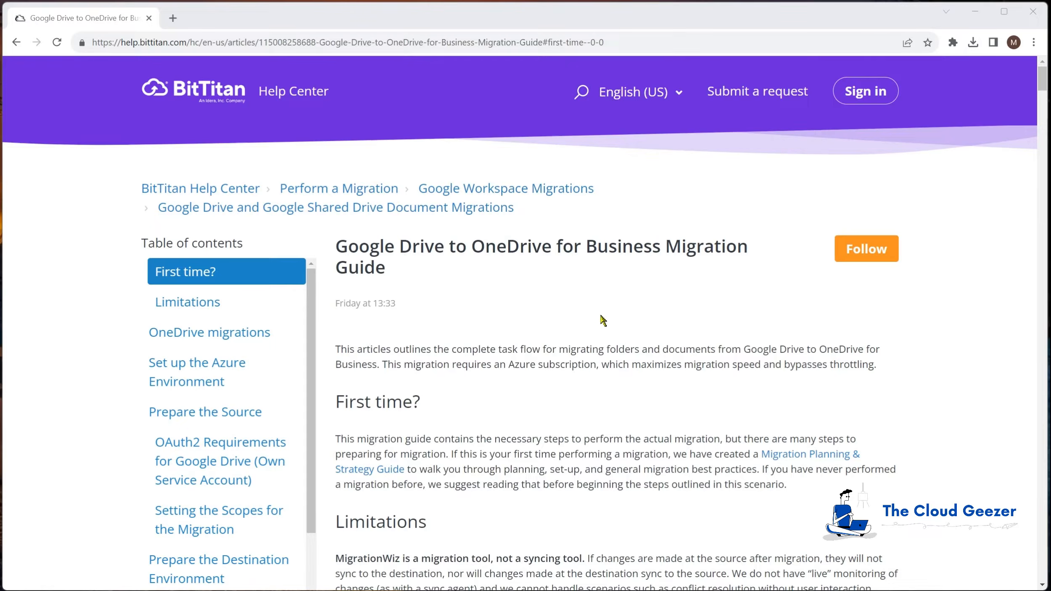
Scroll the migration guide past Limitations to Prepare the Source and its OAuth2 Requirements section
scroll(559, 309, down, 2)
scroll(559, 309, down, 10)
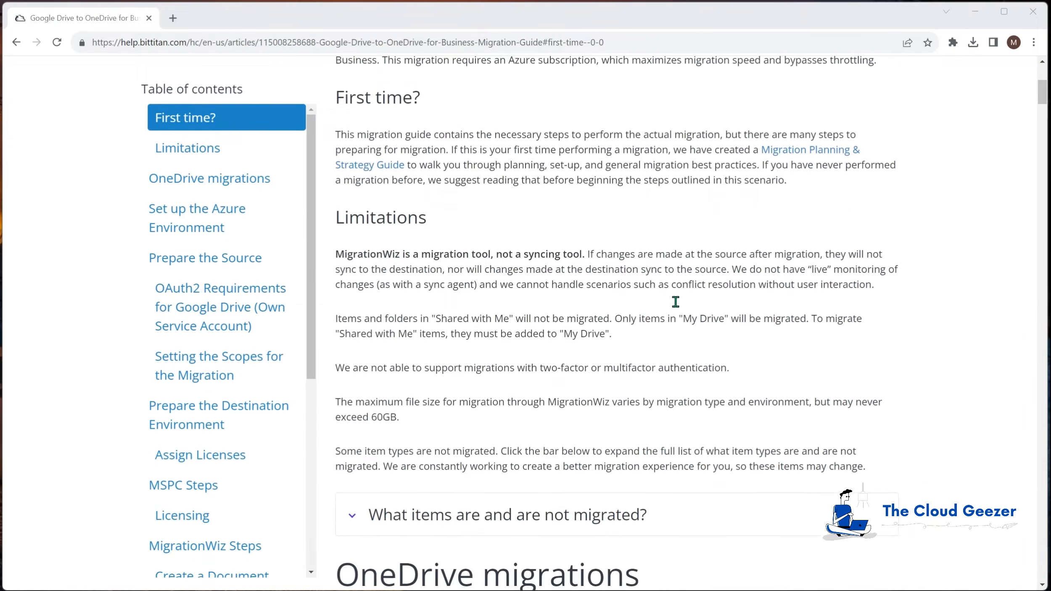
scroll(673, 306, down, 10)
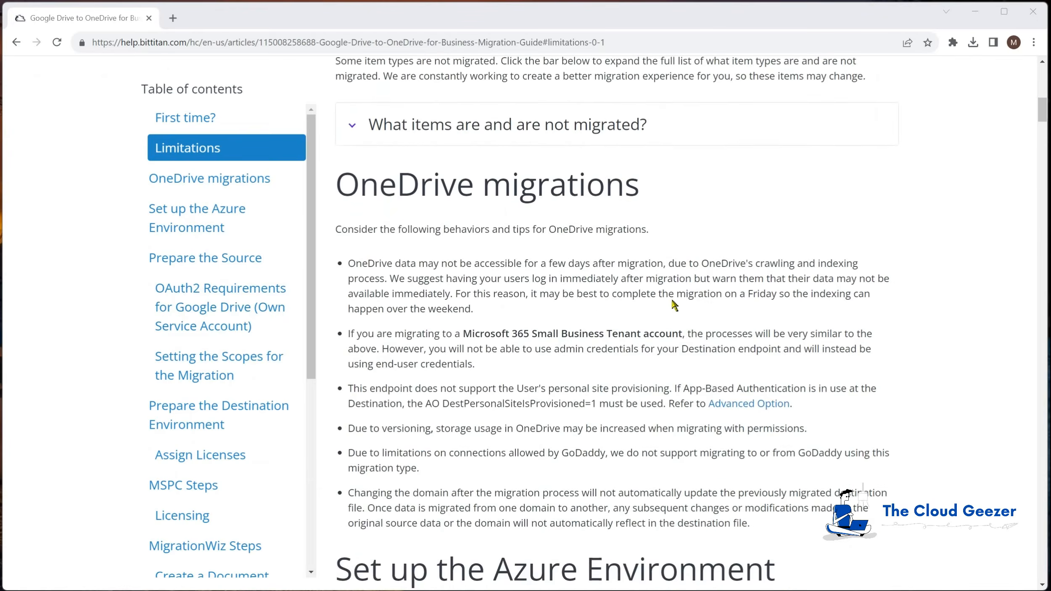
drag(1044, 134, 1041, 162)
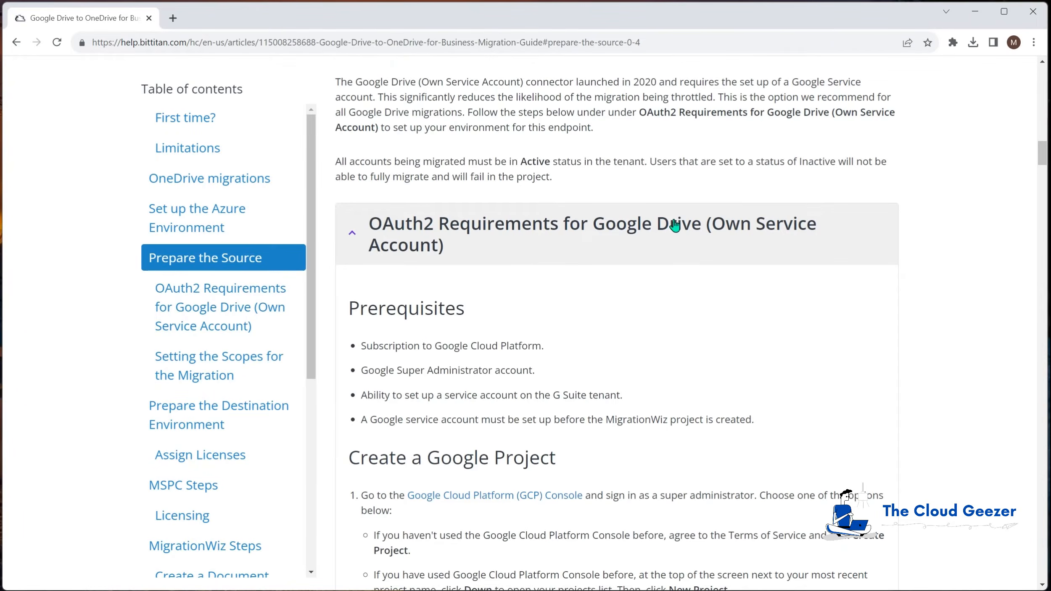
drag(1042, 162, 1042, 314)
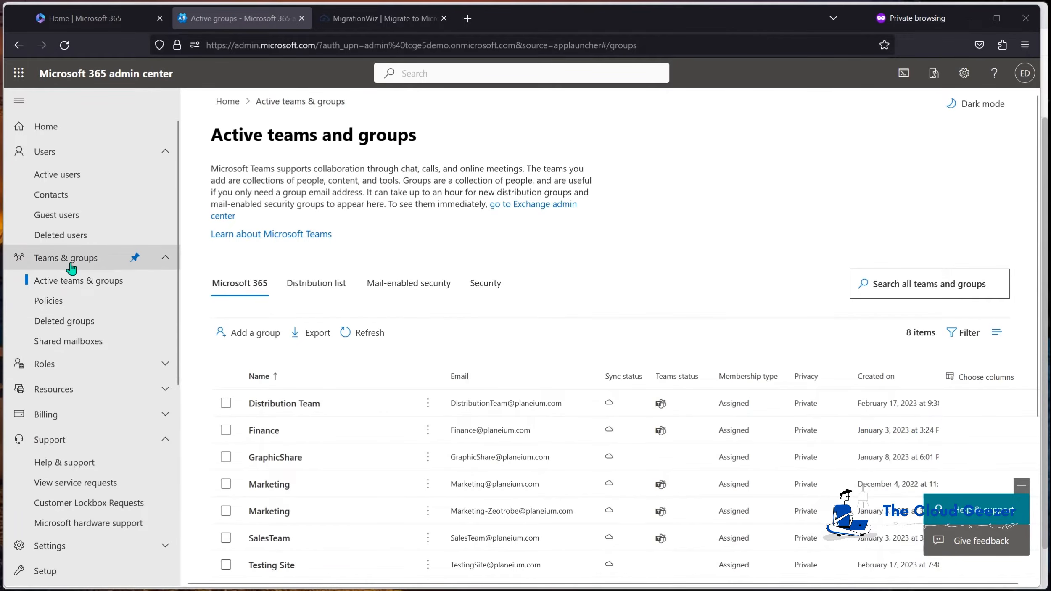
Create security group 'MigrationWiz' with description 'For Migration Wiz to use for OneDrive'
click(491, 290)
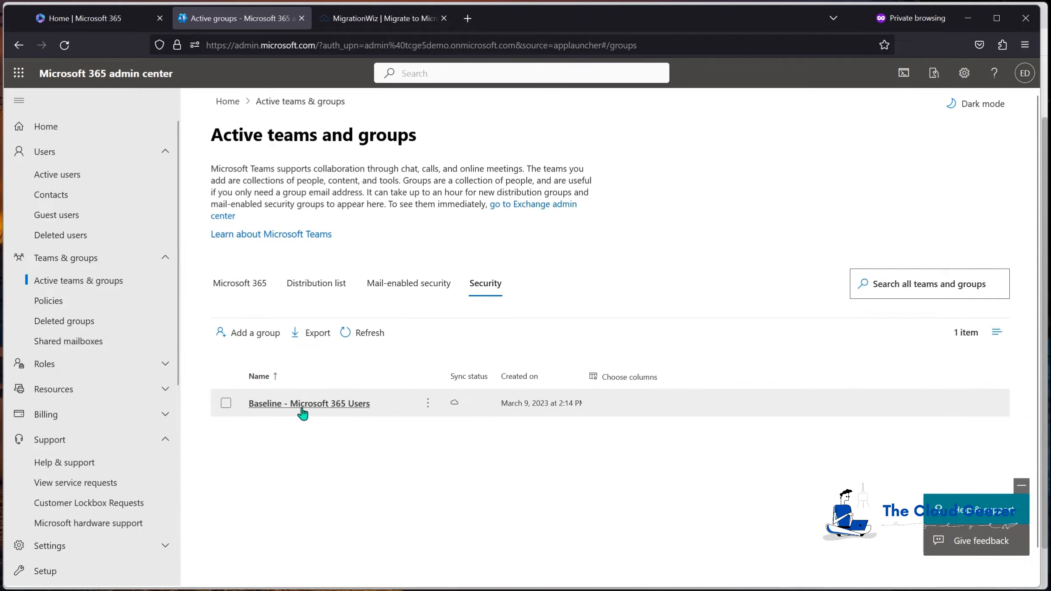
click(248, 334)
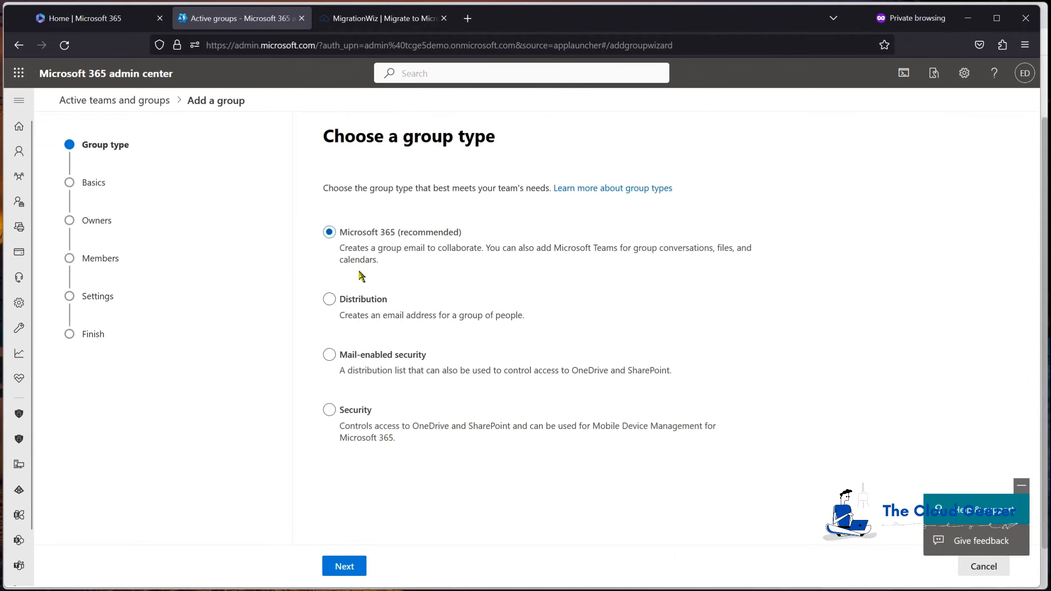
click(331, 412)
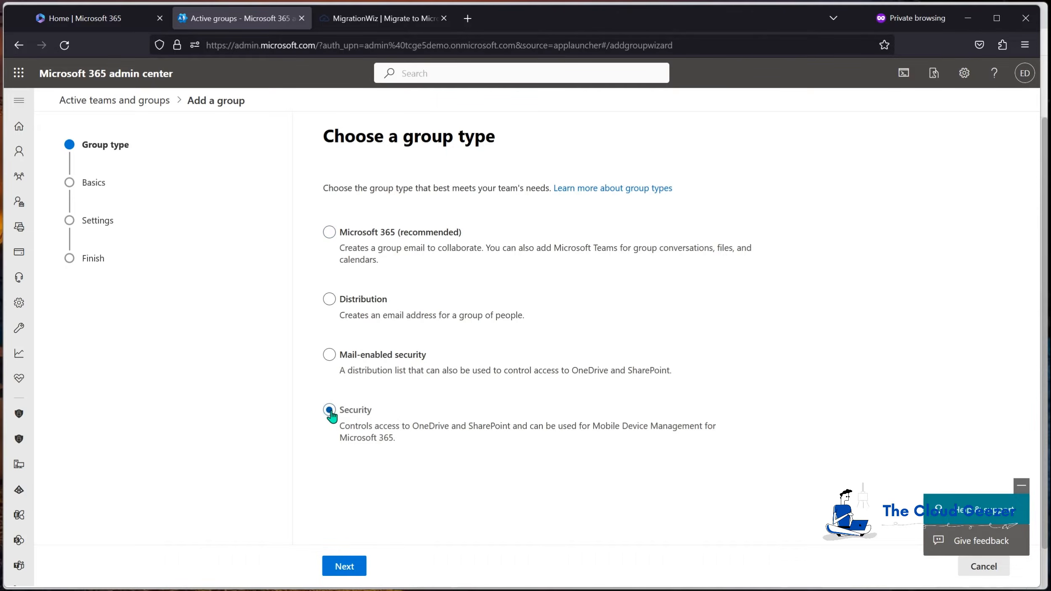
click(344, 567)
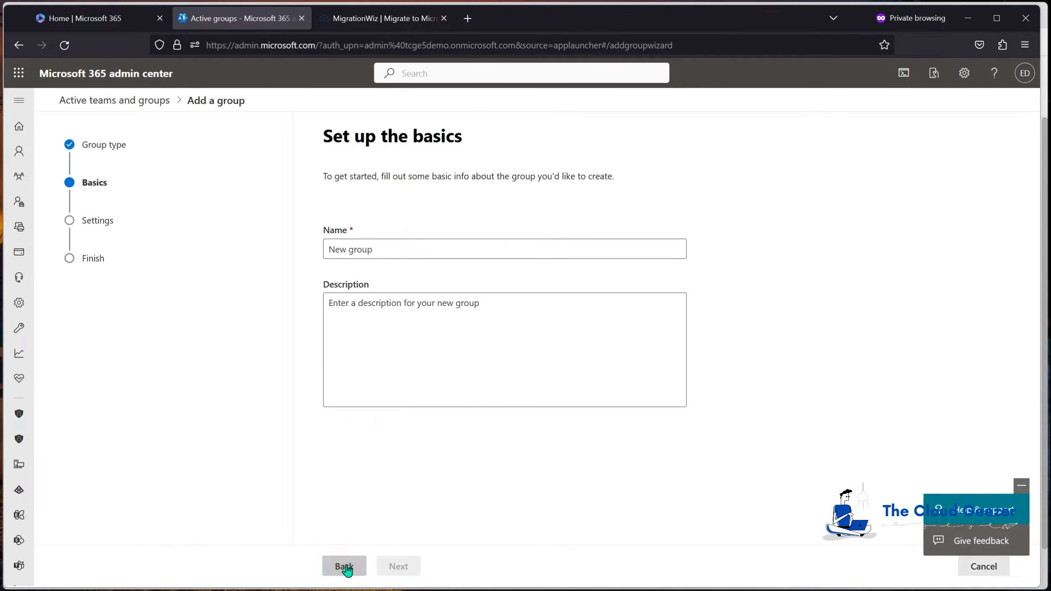
click(373, 248)
text(MigrationWiz)
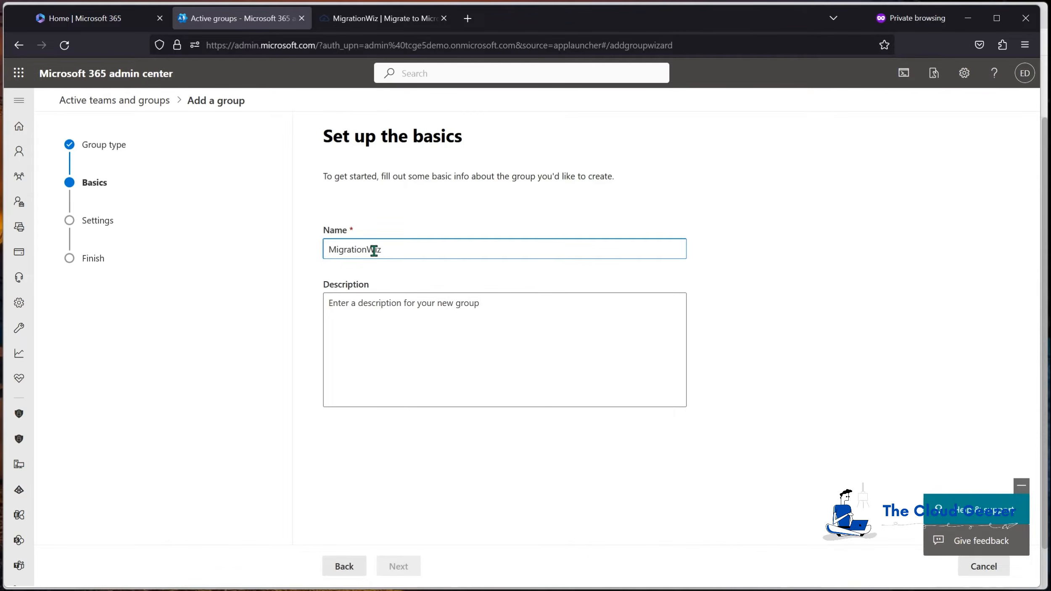
click(393, 301)
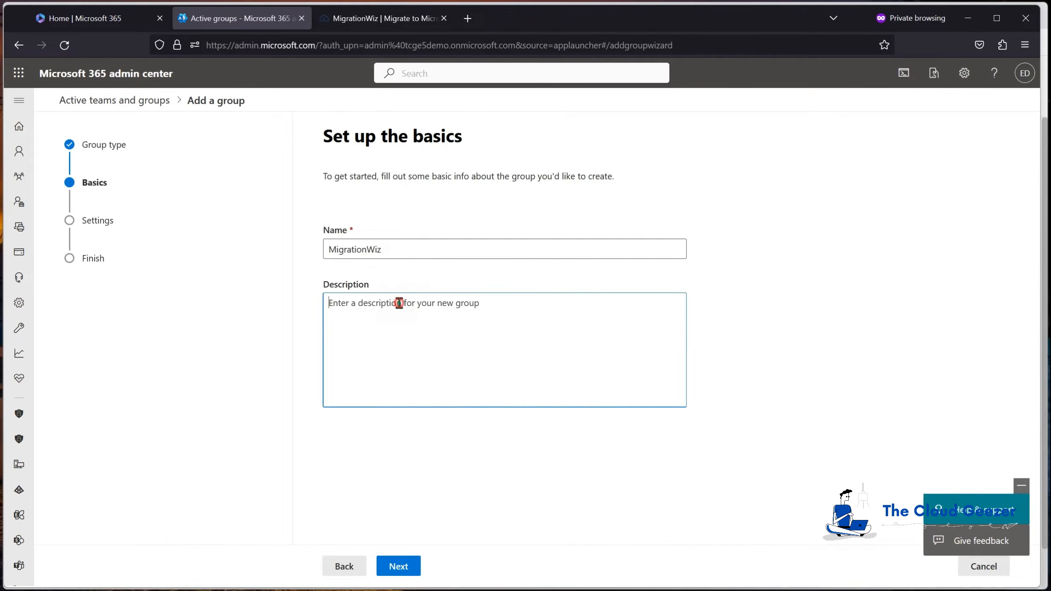
text(For Migration Wiz to use for OneDrive)
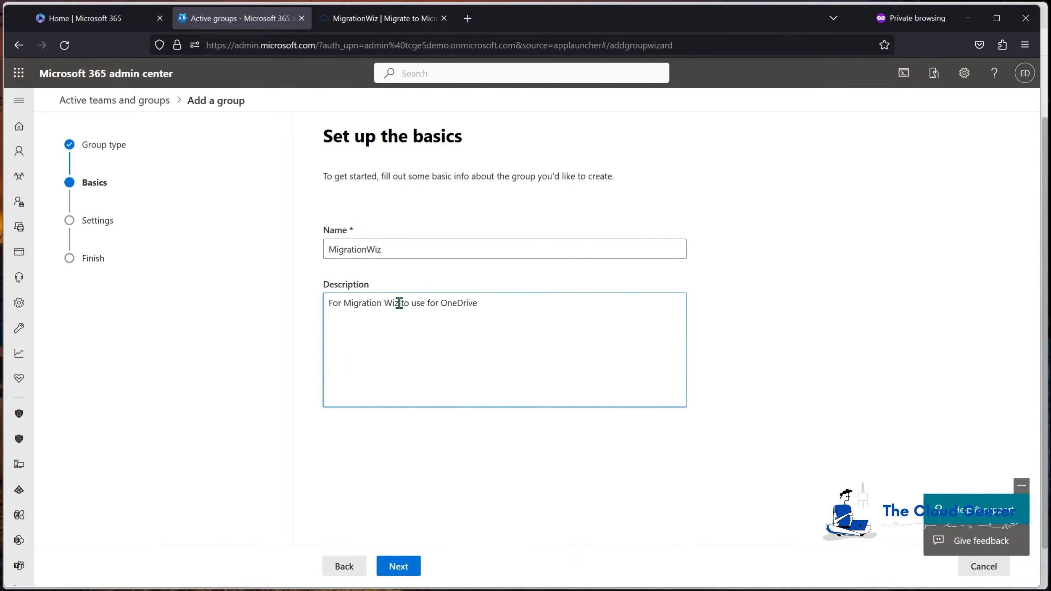
click(406, 565)
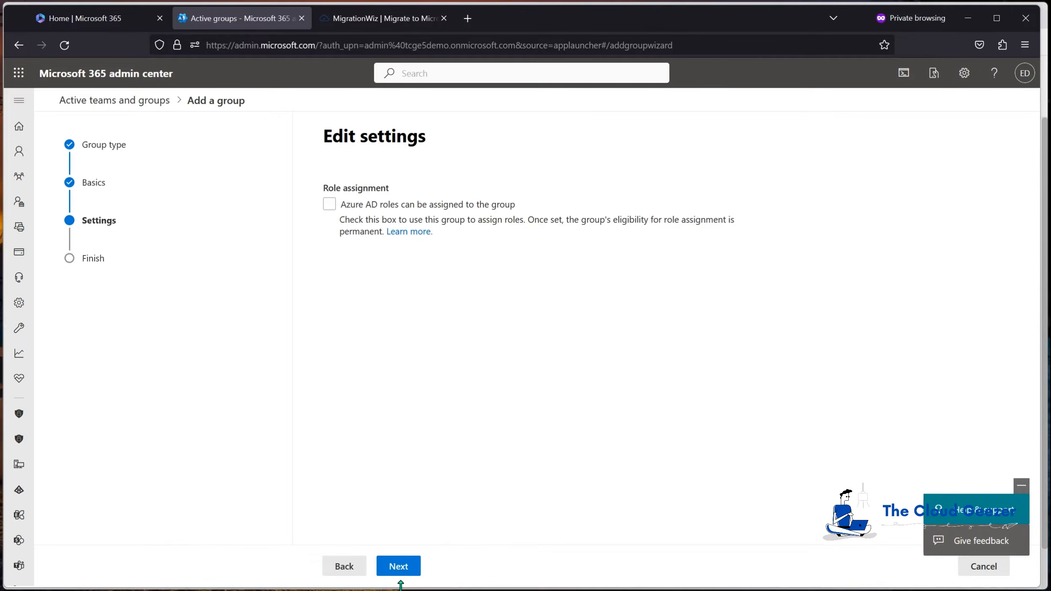
click(404, 567)
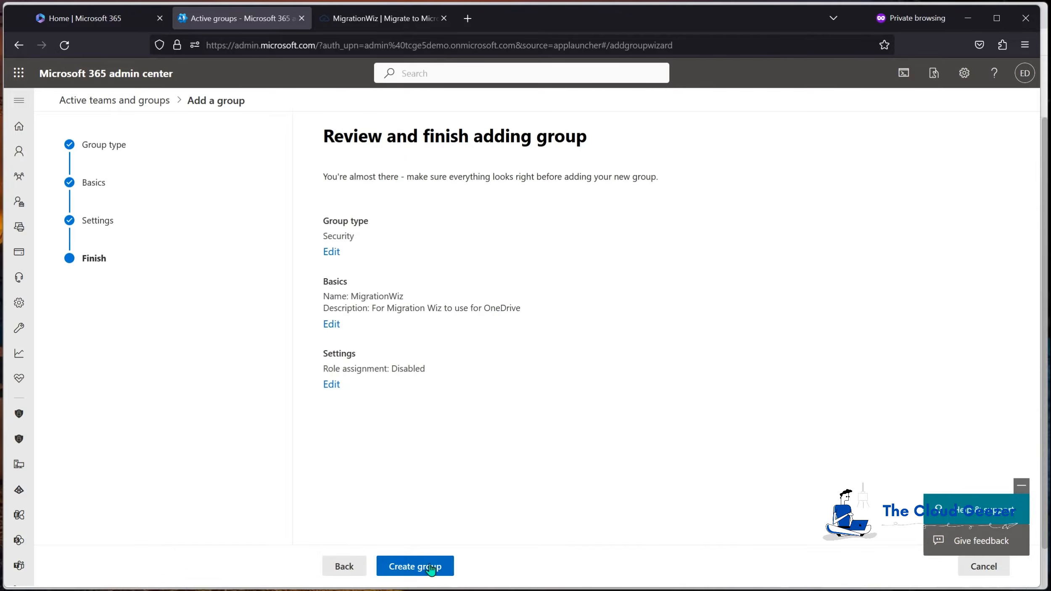
click(436, 566)
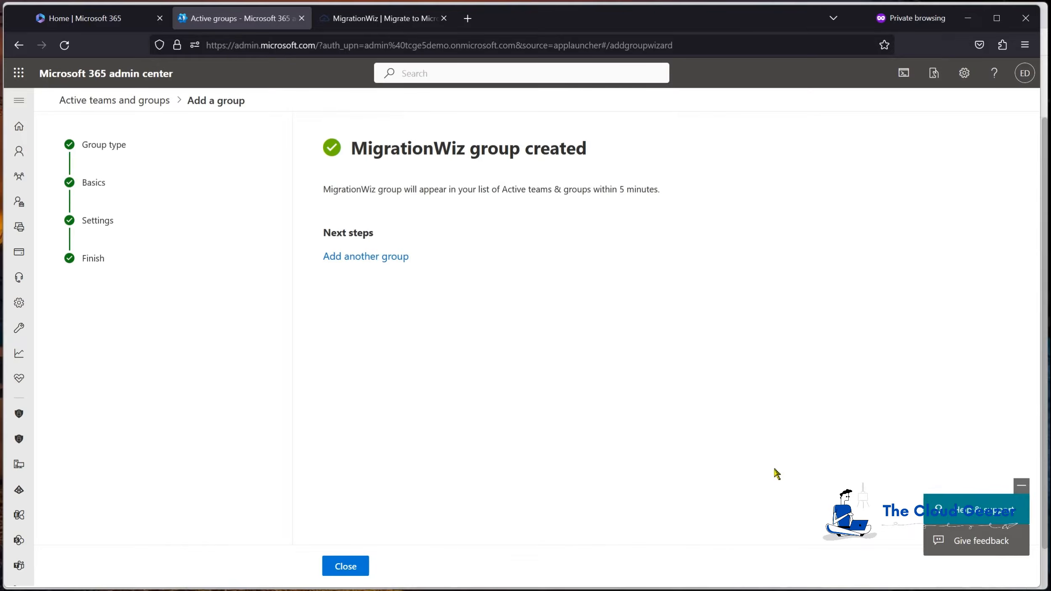
click(361, 566)
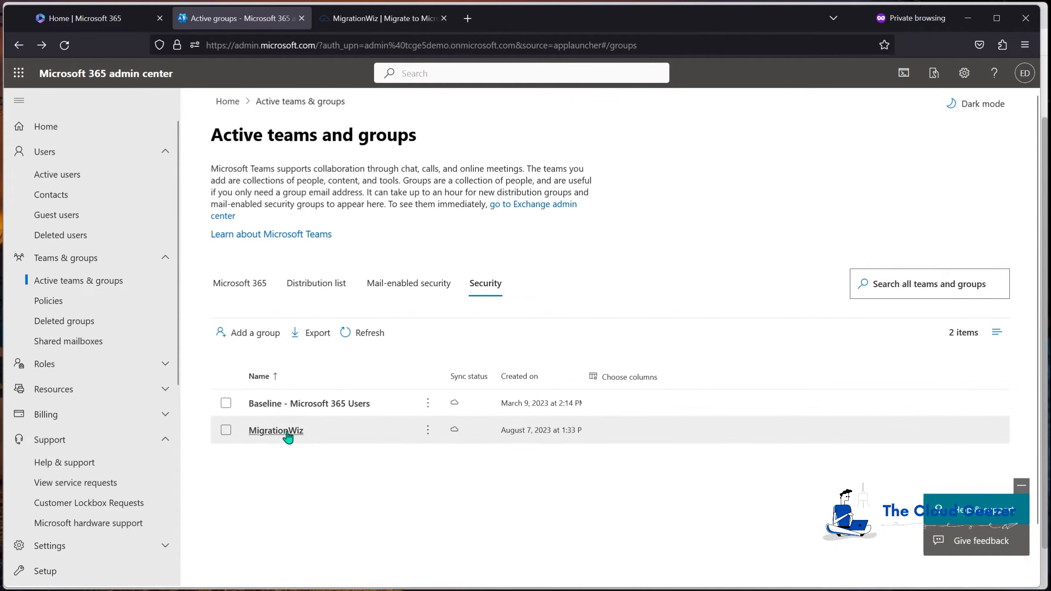
Add the Migration Wiz Service Account, found by searching 'migwiz', as a MigrationWiz group member
click(284, 433)
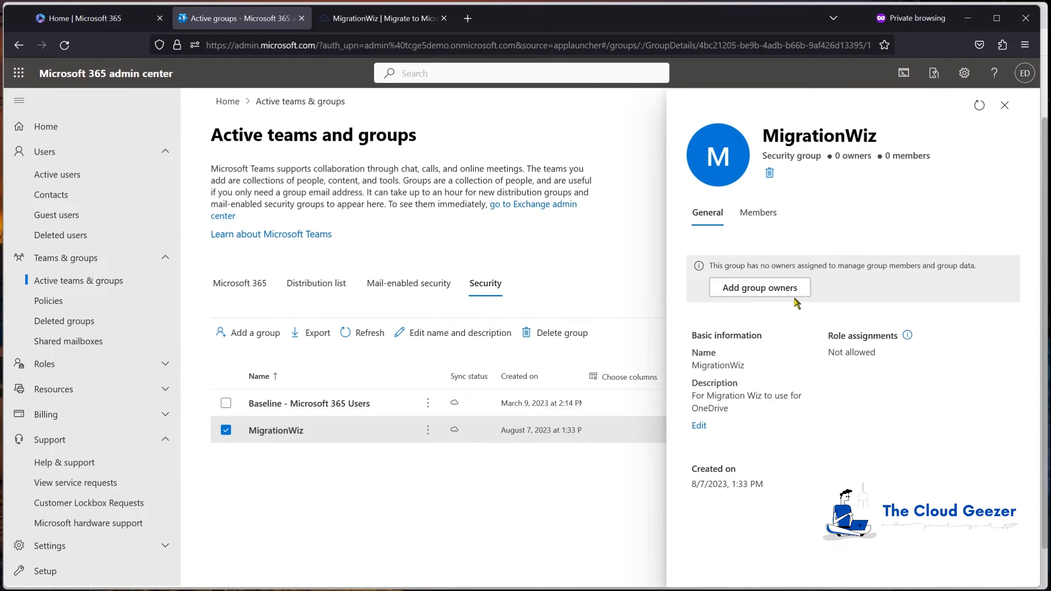
click(757, 212)
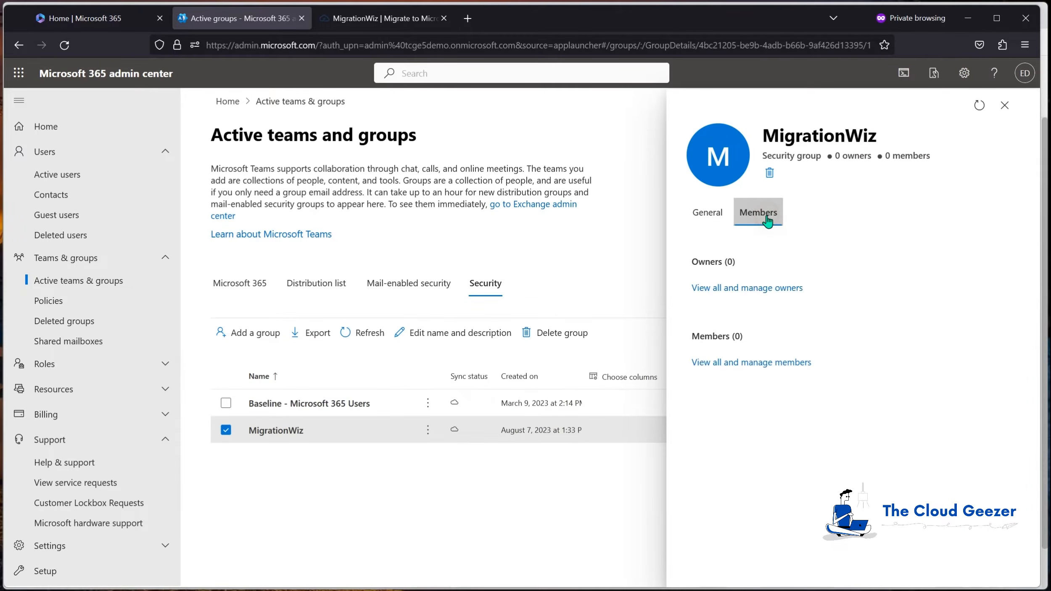
click(746, 365)
click(732, 190)
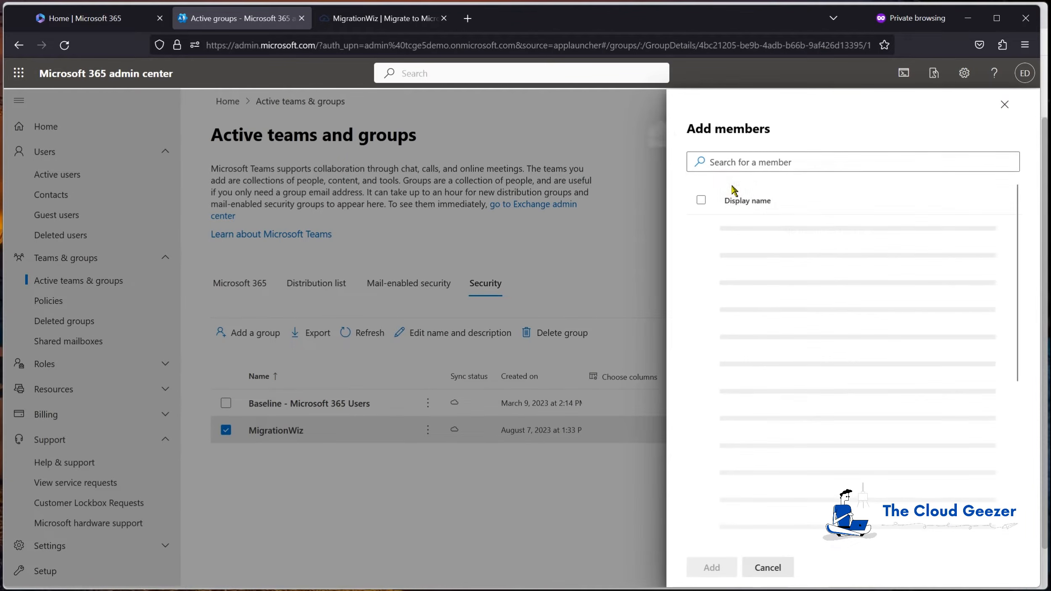
click(771, 161)
text(migw)
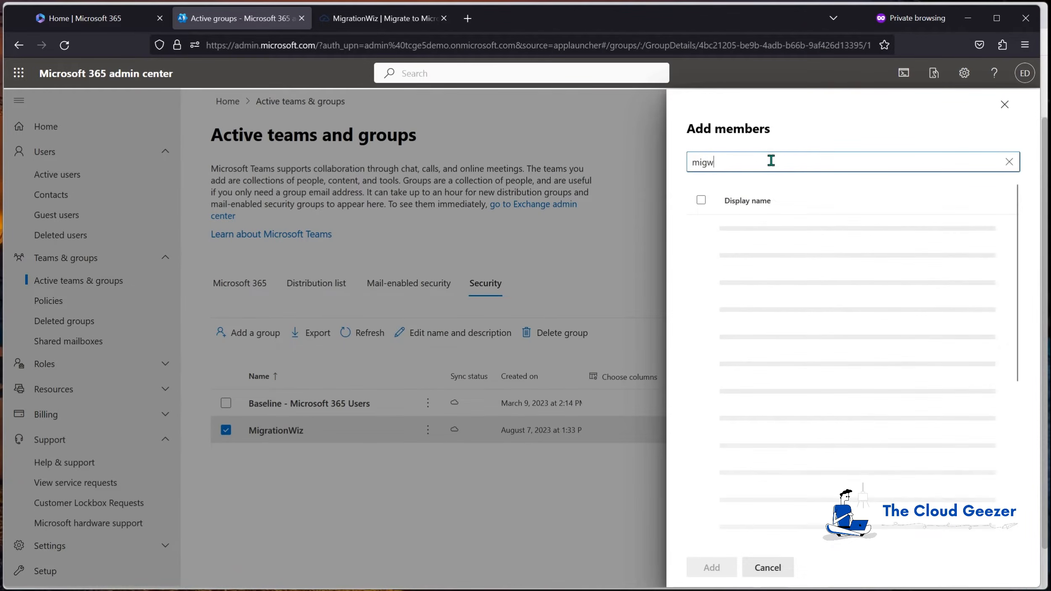
text(iz)
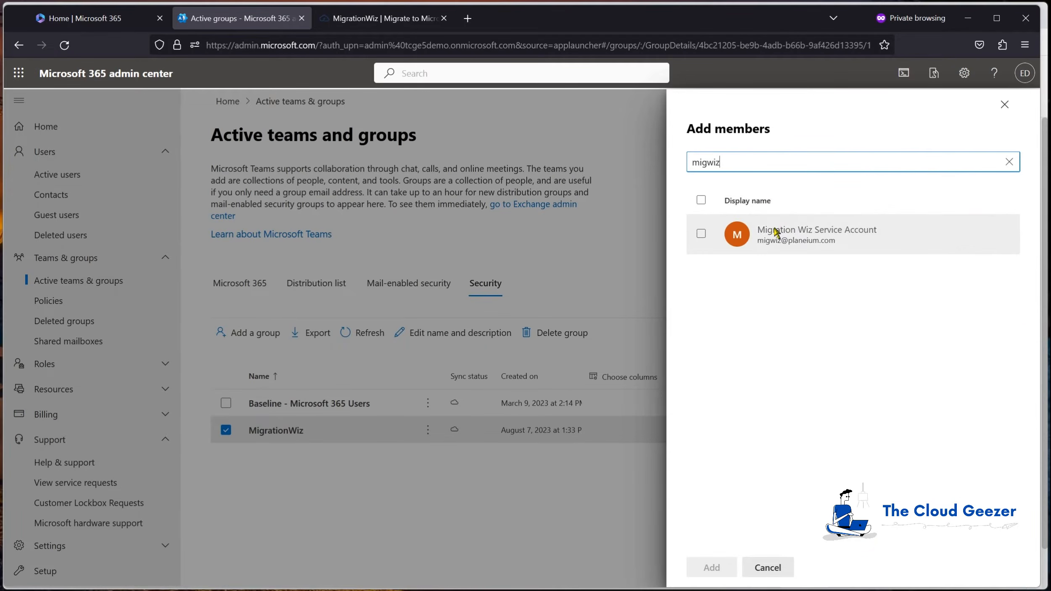
click(775, 232)
click(714, 567)
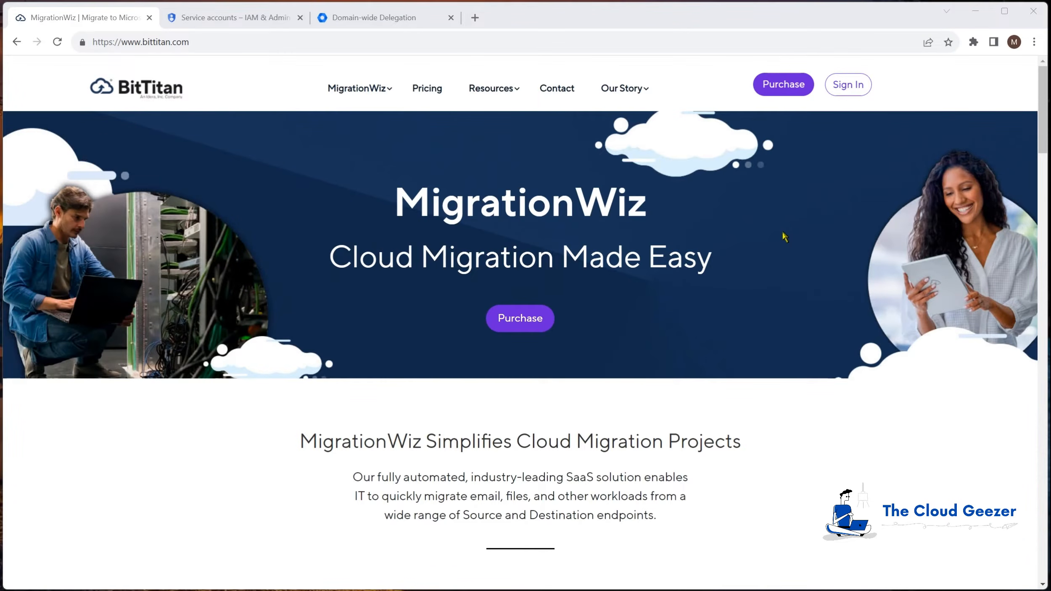
Sign in and create Document Project 'Rocksmashers OneDrive Project' with new customer Rocksmashers
click(848, 86)
click(472, 324)
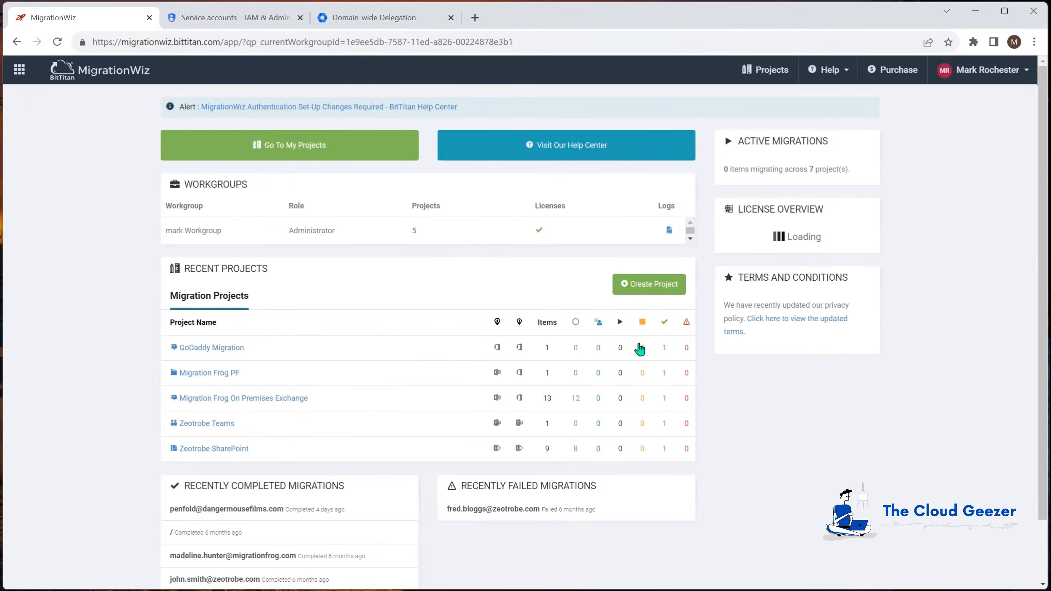
click(642, 298)
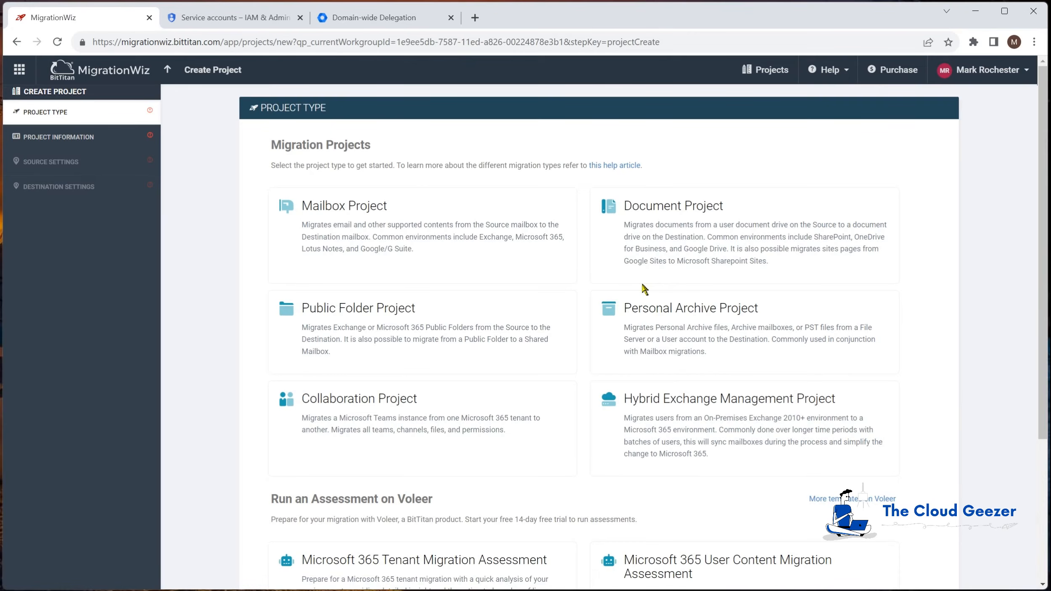
click(695, 236)
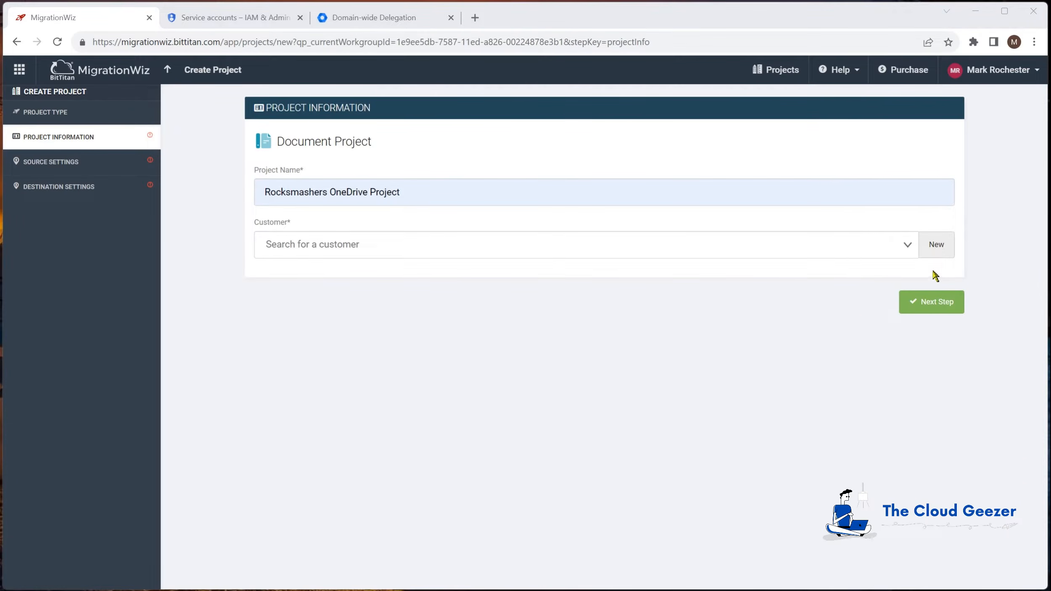
click(940, 247)
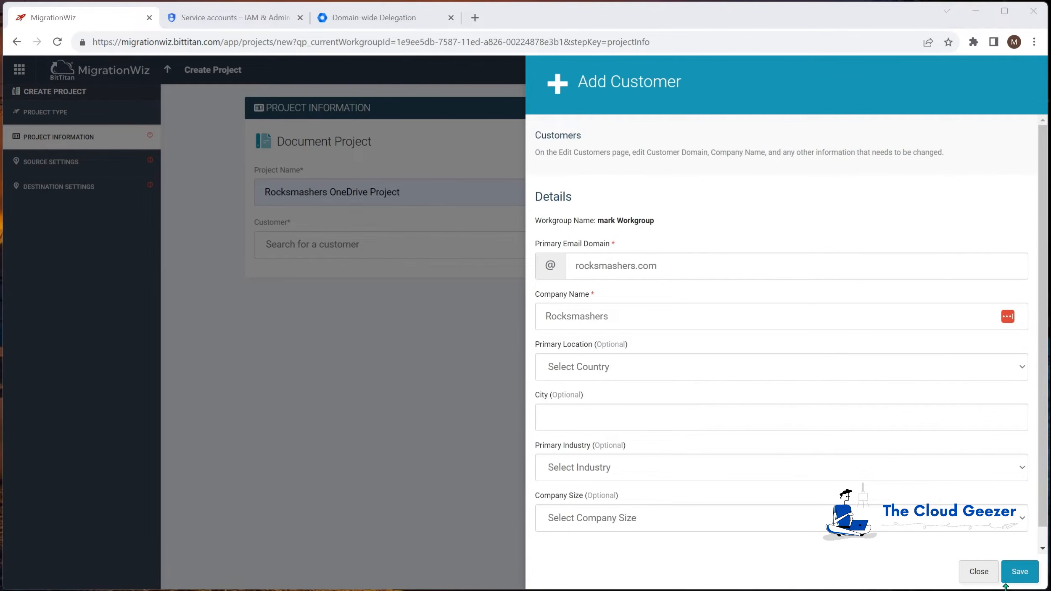
click(1017, 575)
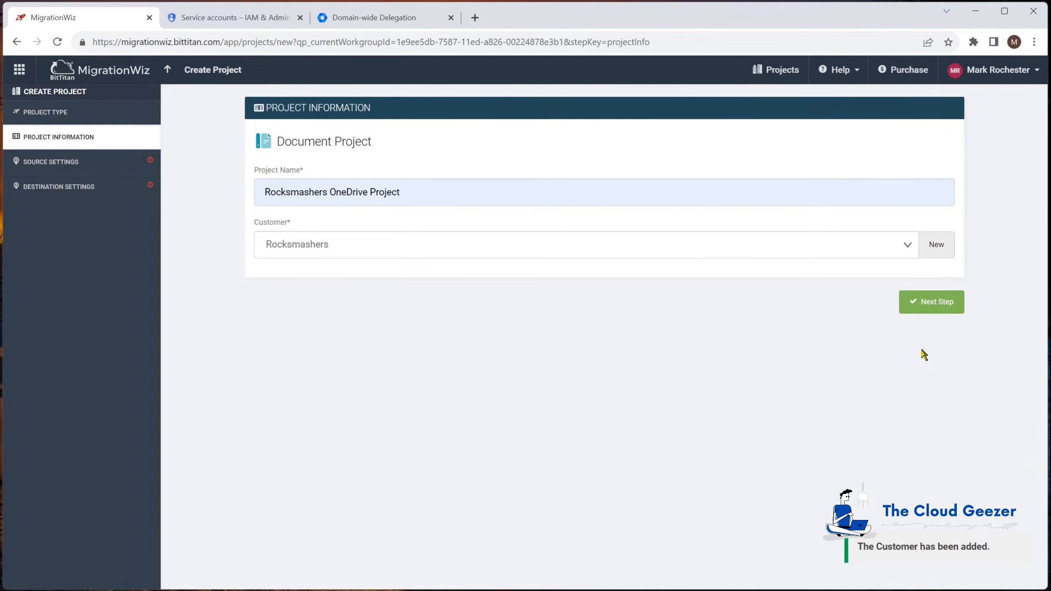
click(927, 309)
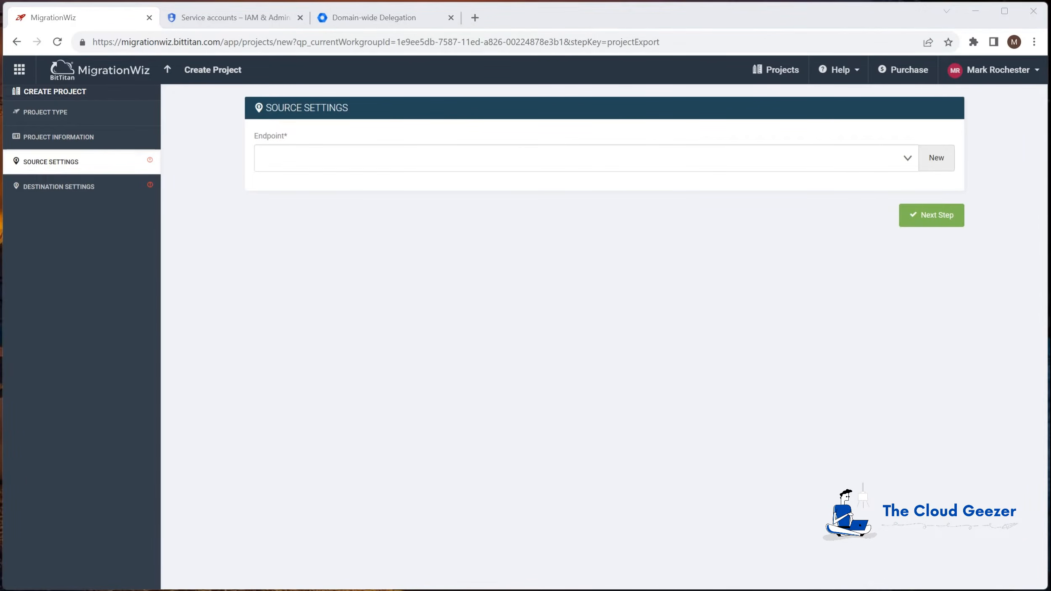
Add source endpoint 'Google Rocksmashers' of type Google Drive (Own Service Account) with its JSON key file
click(935, 158)
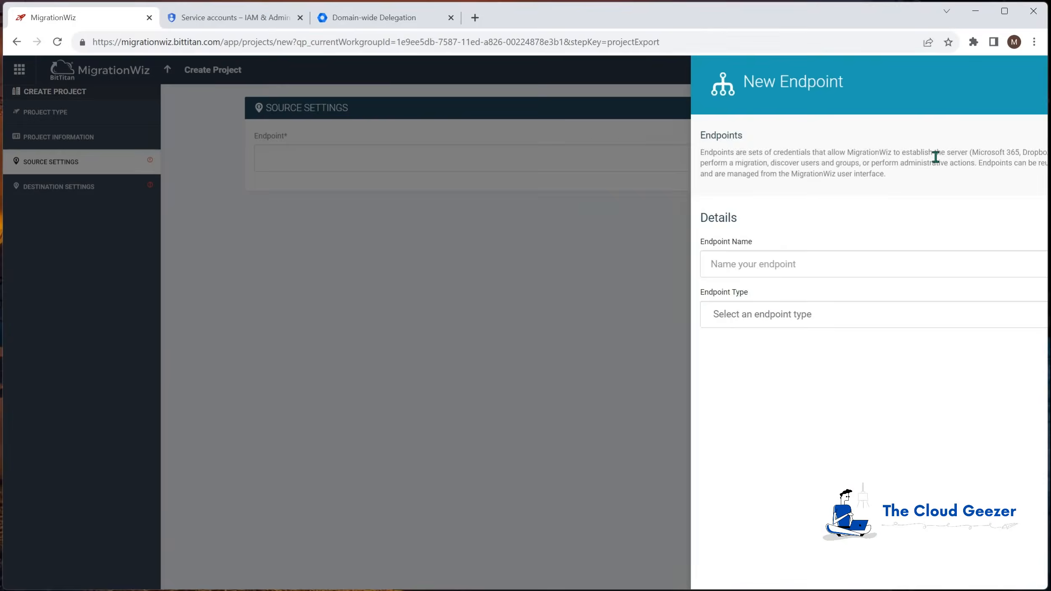
text(Google Rocksmashers)
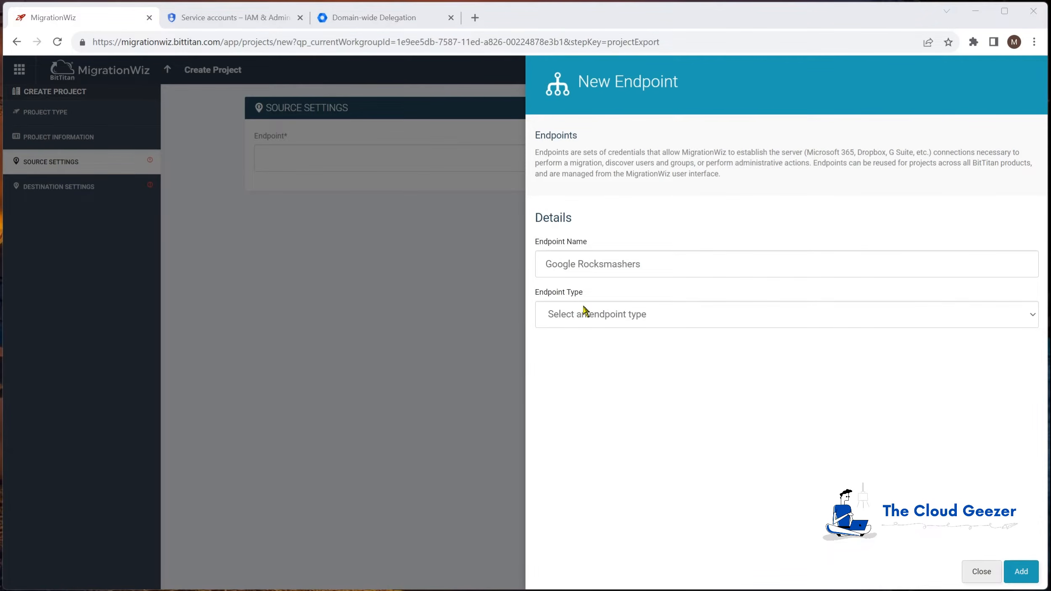
click(585, 313)
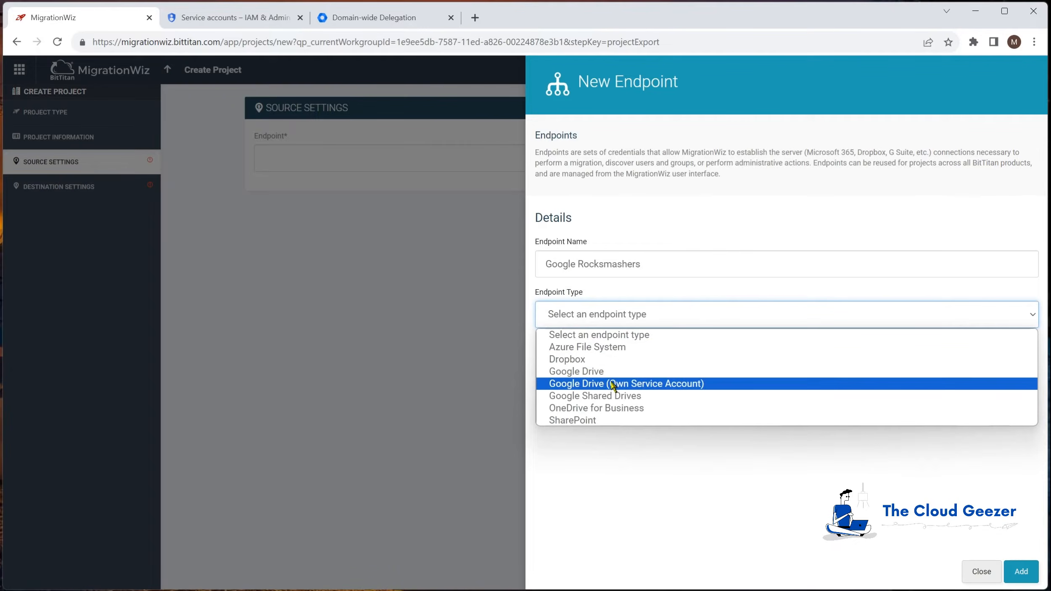
click(668, 389)
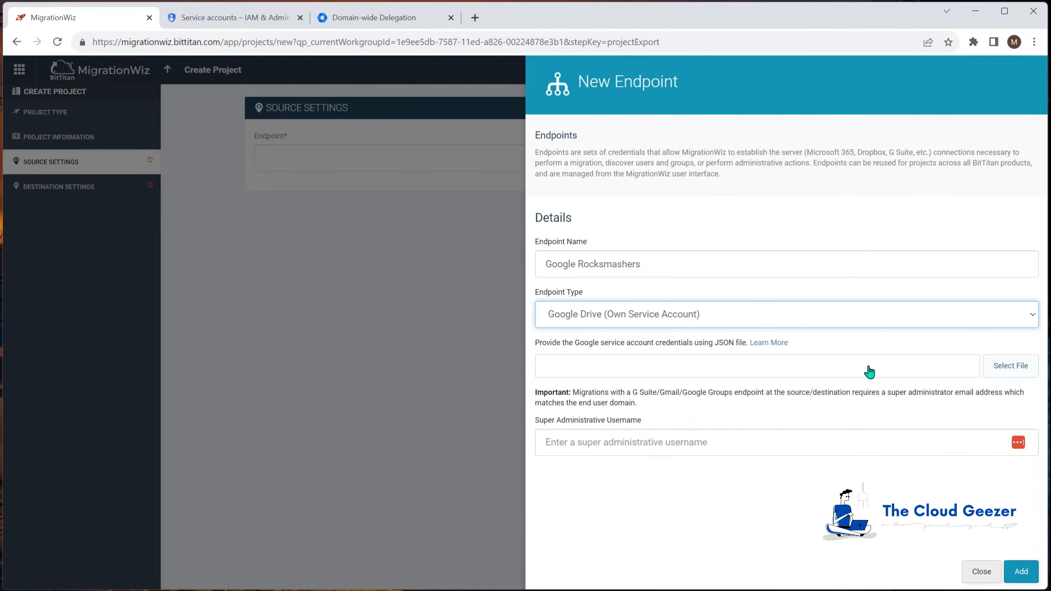
click(1003, 366)
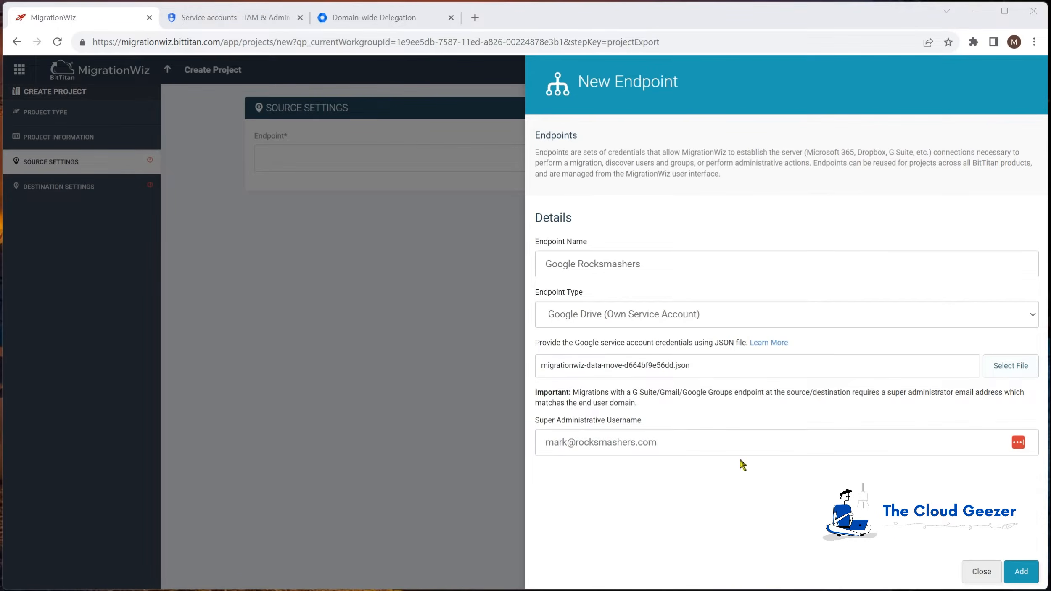
click(1028, 572)
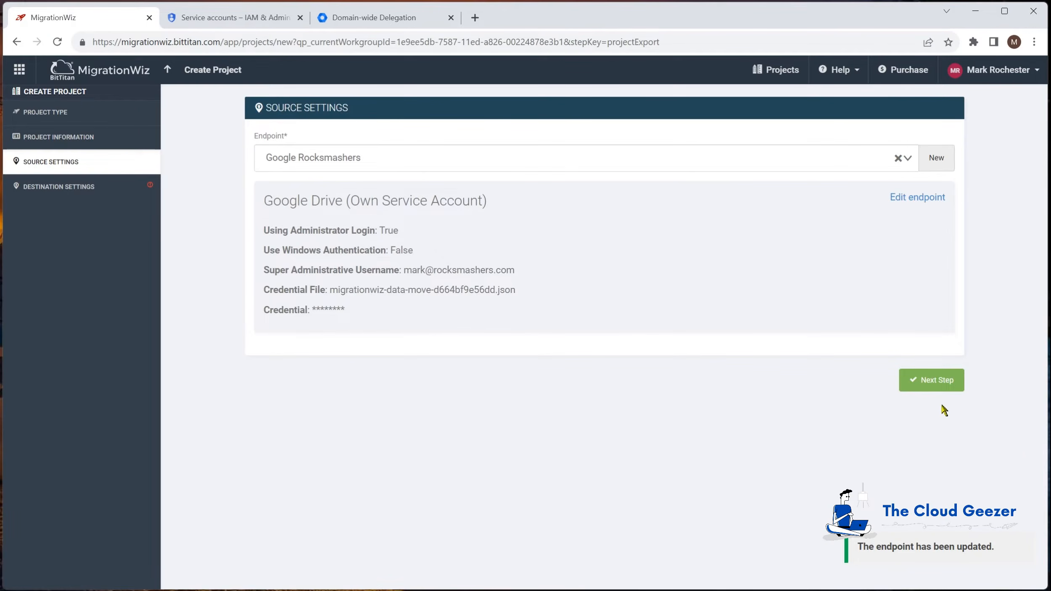
Add destination endpoint 'TCGE5Demo OneDrive - M365 Tenant' as OneDrive for Business, keeping Microsoft-provided storage
click(939, 387)
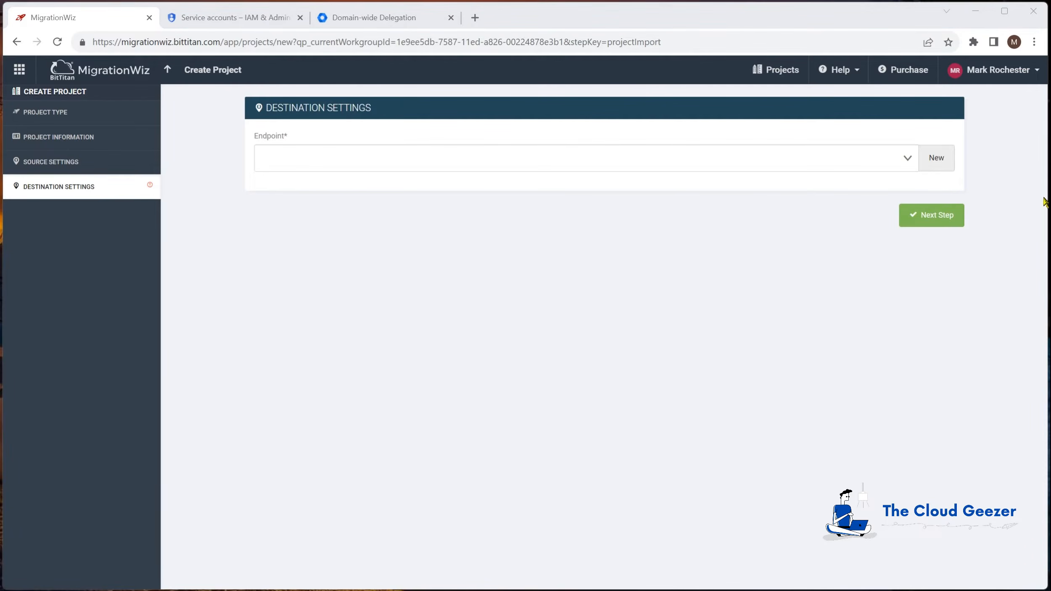
click(941, 159)
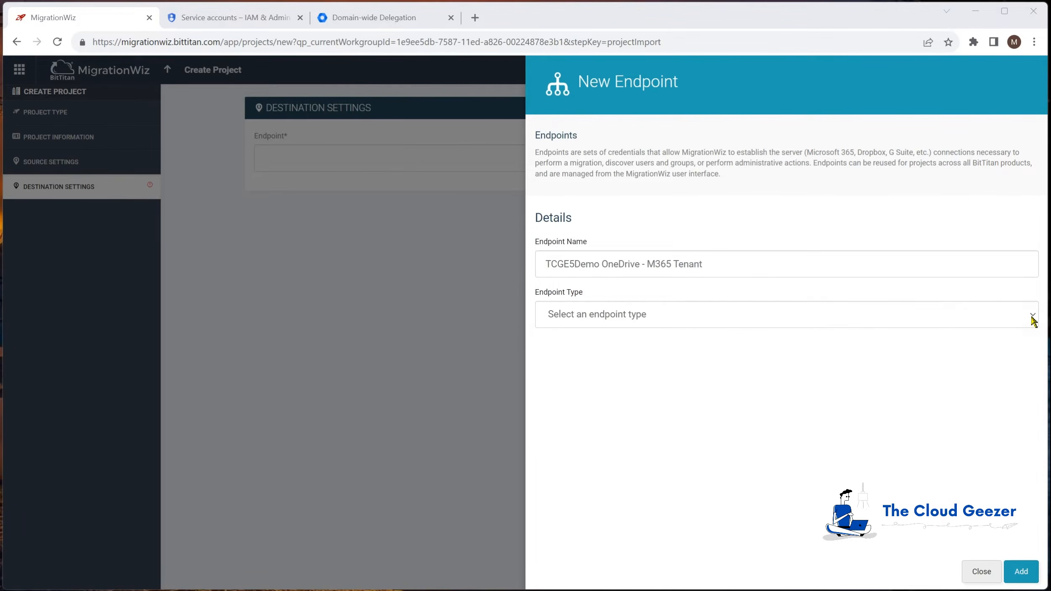
click(1033, 321)
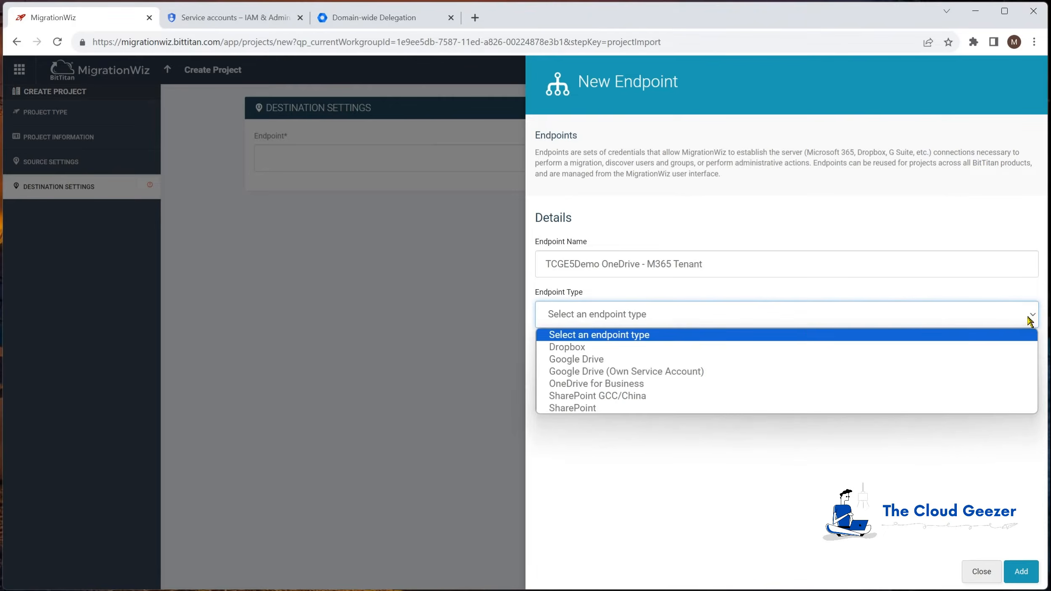
click(643, 384)
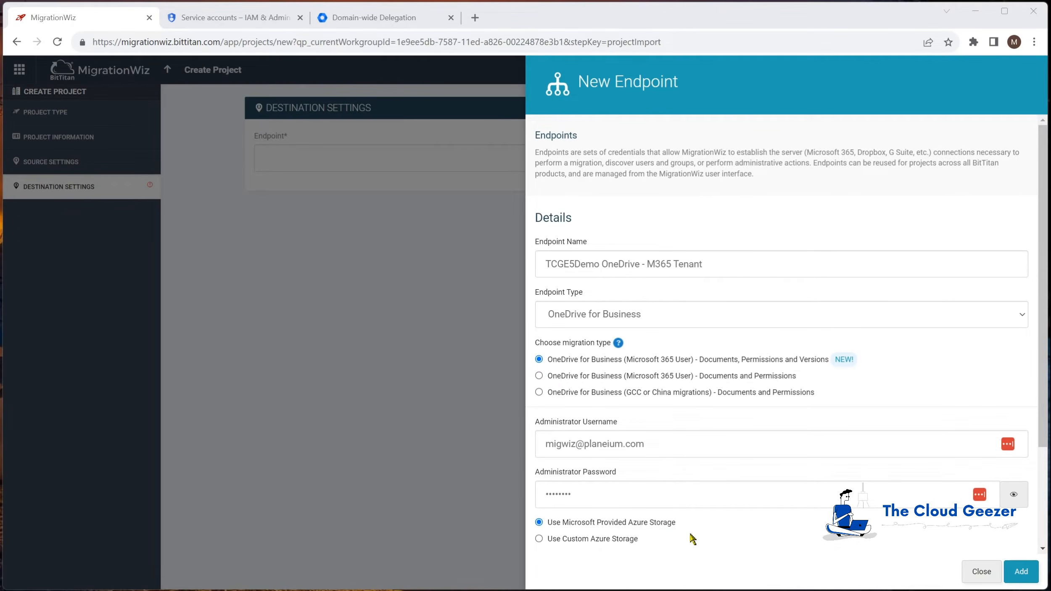
click(539, 539)
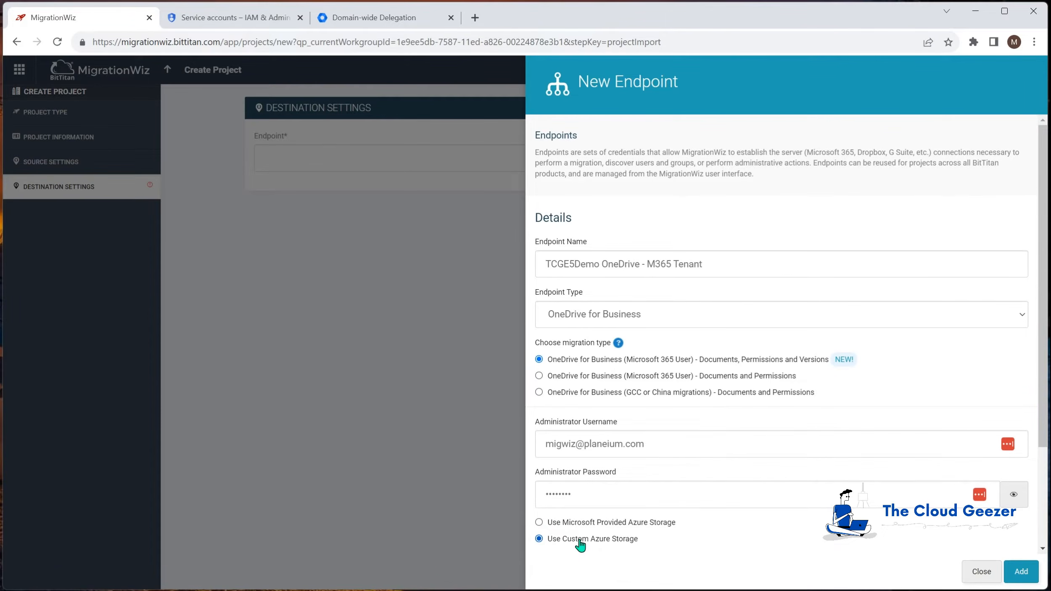
click(539, 523)
click(1022, 572)
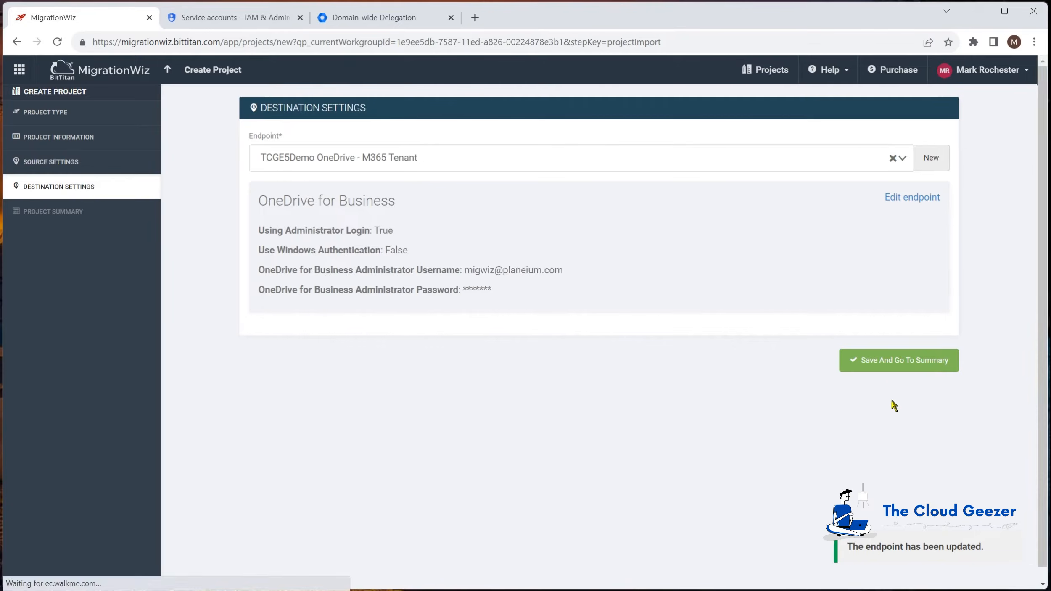
Dismiss the LastPass prompt, save the project to its summary, and open Advanced Options
click(928, 170)
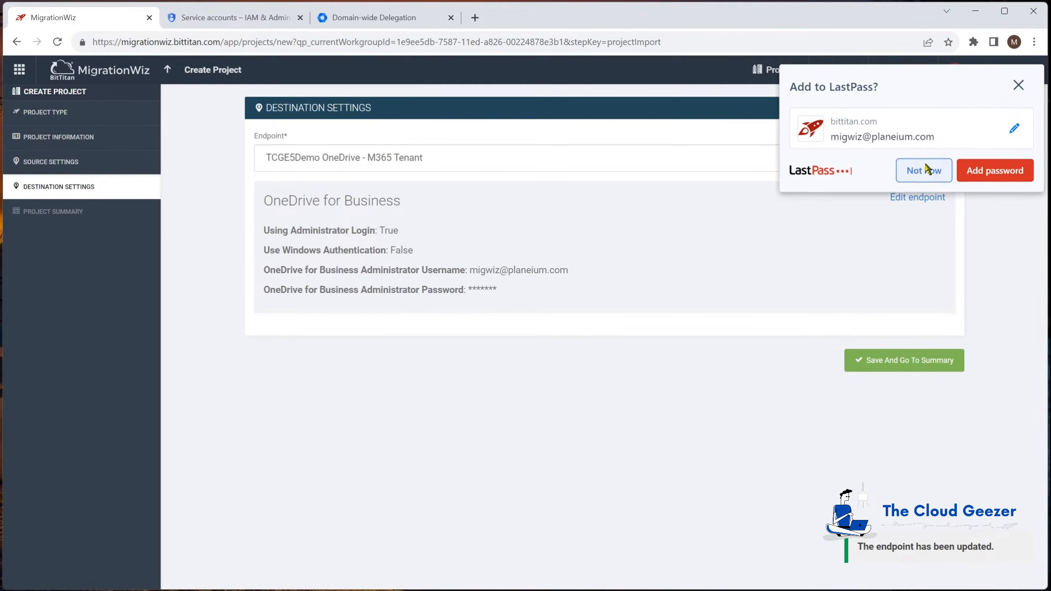
click(887, 365)
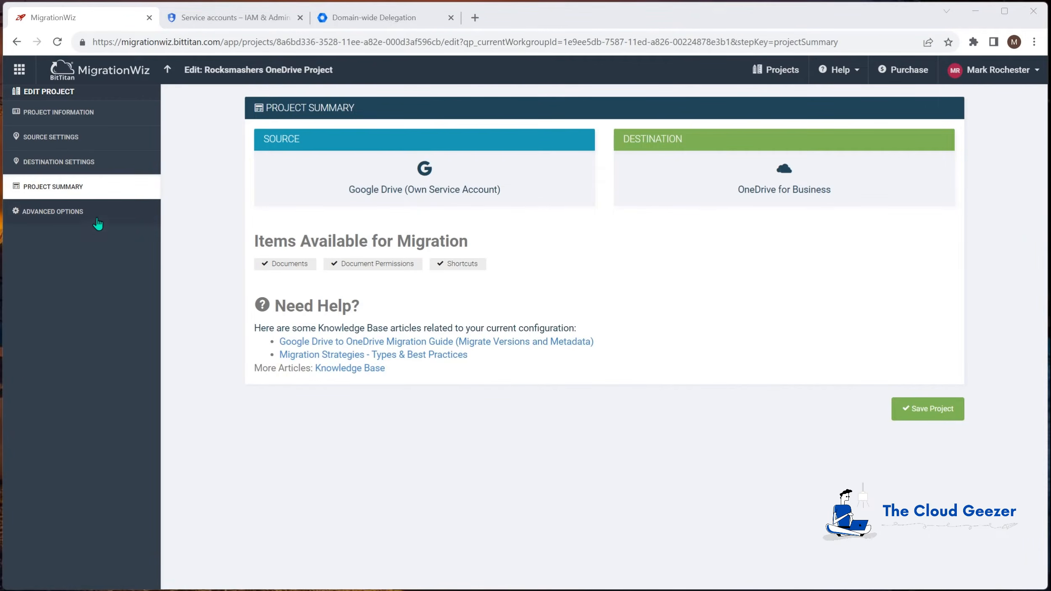
click(80, 212)
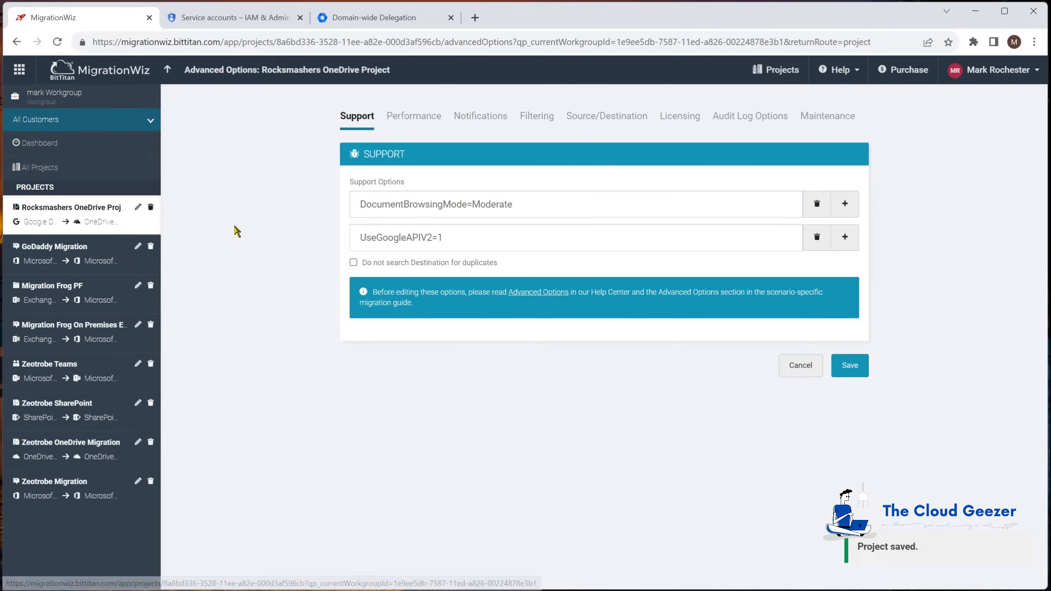
Replace DocumentBrowsingMode value Moderate with FullCopy and add an empty support option row
double_click(475, 204)
text(FullCopy)
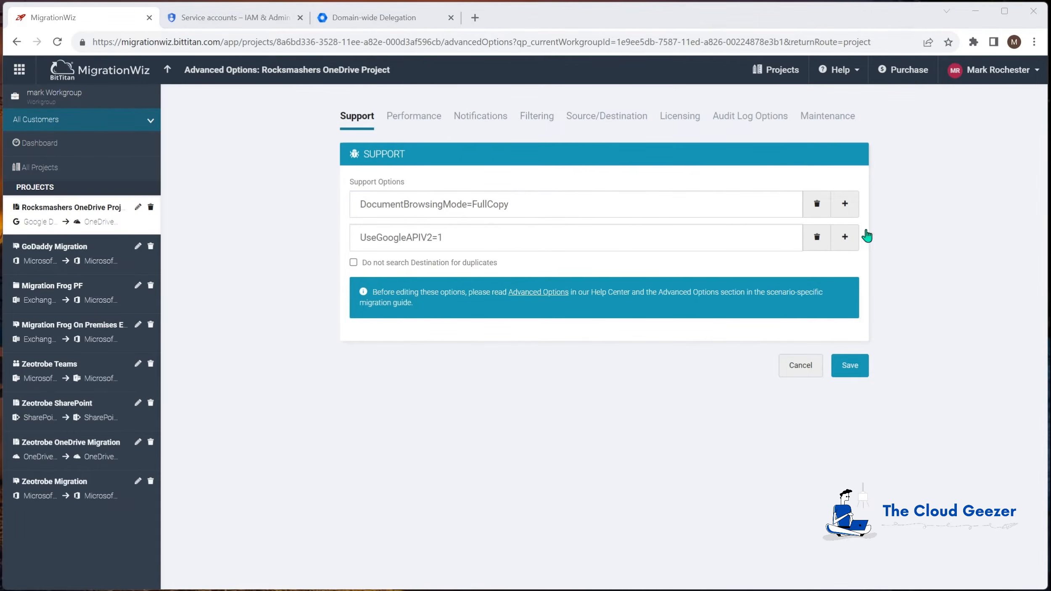
click(844, 237)
Paste IncreasePathLengthLimit=1 into the empty option row and InitializationTimeout=8 into a new fourth row
click(557, 272)
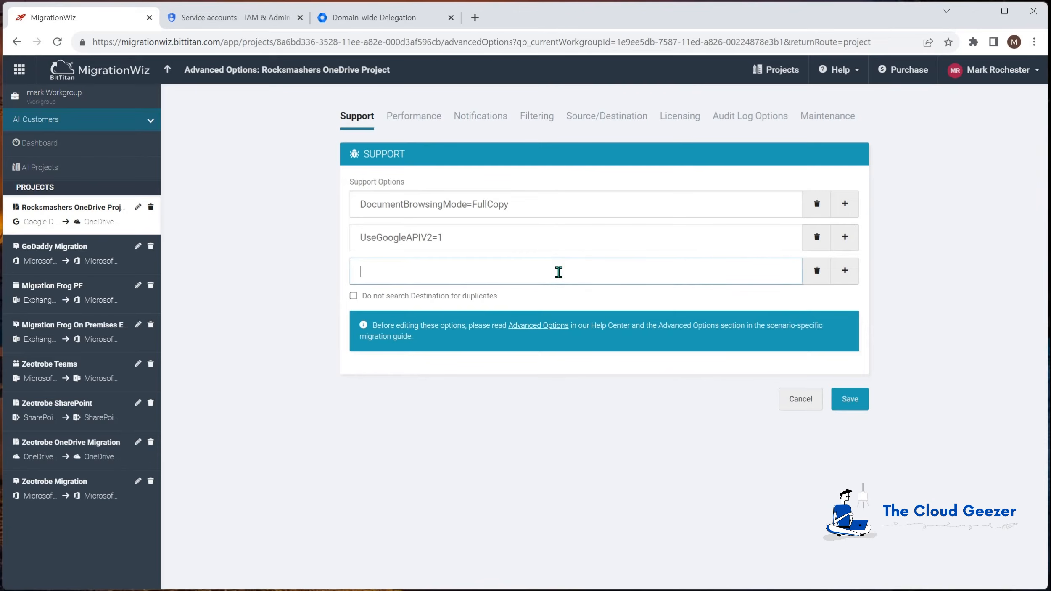
text(IncreasePathLengthLimit=1)
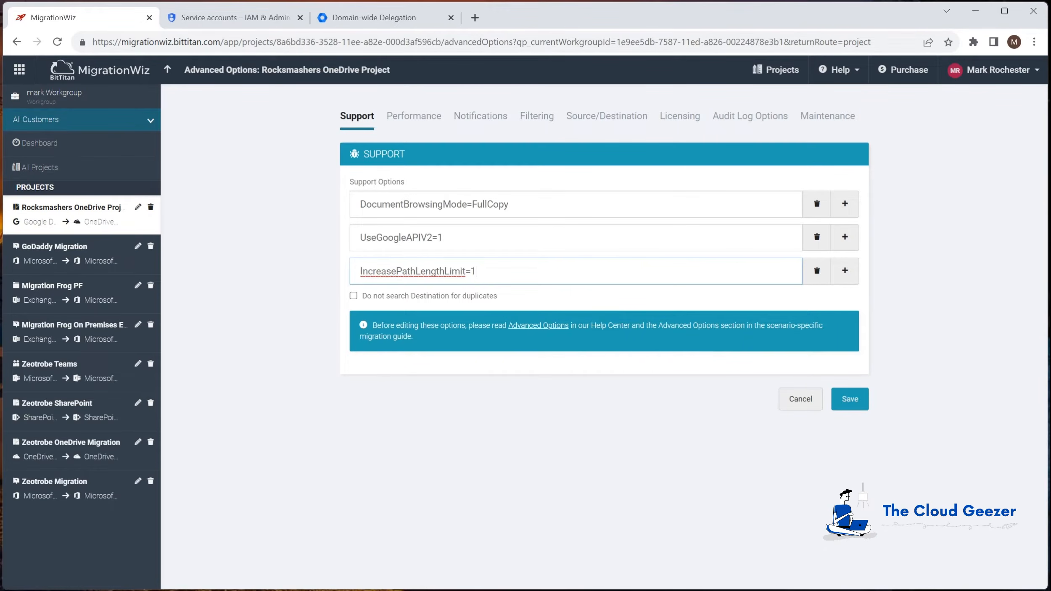
click(843, 273)
click(568, 313)
text(InitializationTimeout=8)
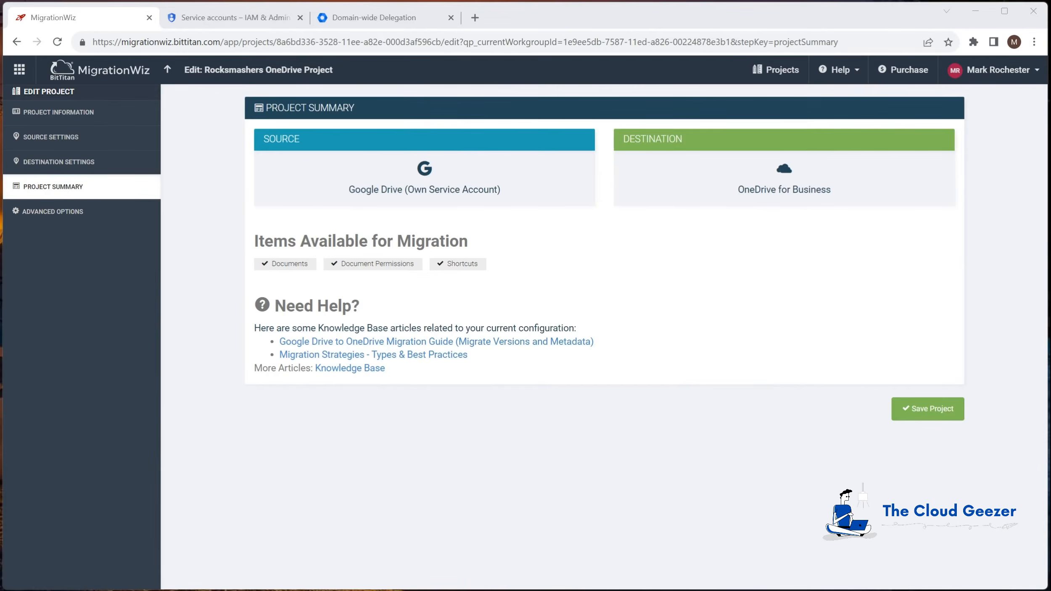
Save the project and quick-add one user item pairing the source Google Drive and destination OneDrive accounts
click(931, 414)
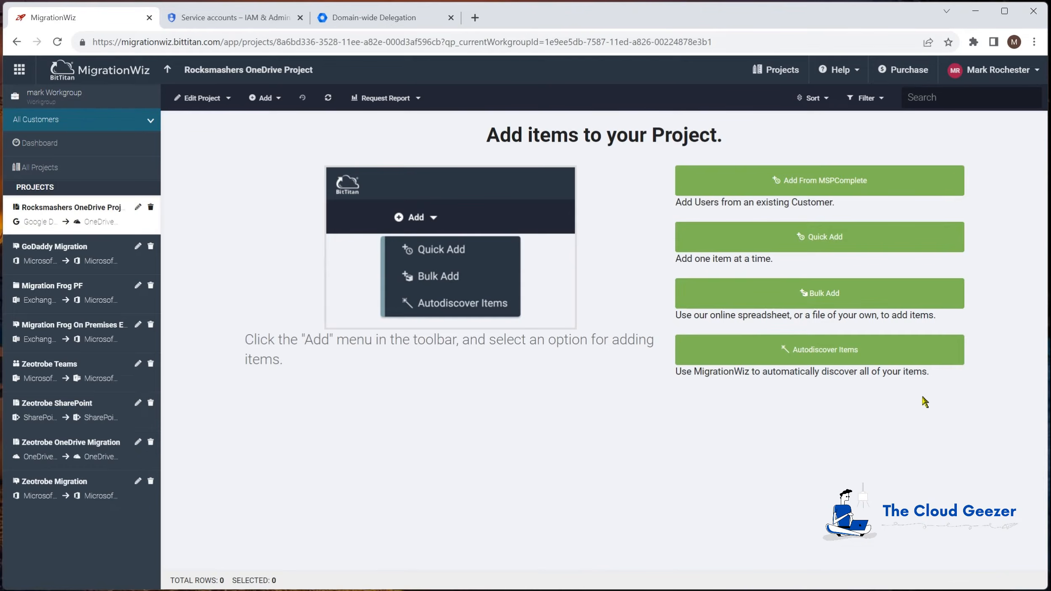
click(860, 238)
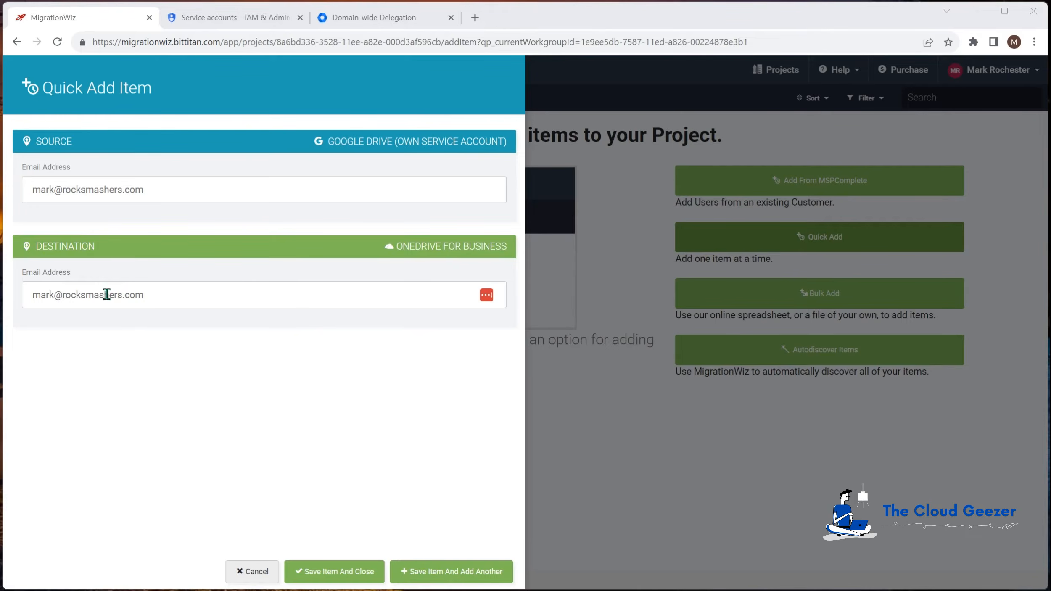
click(320, 572)
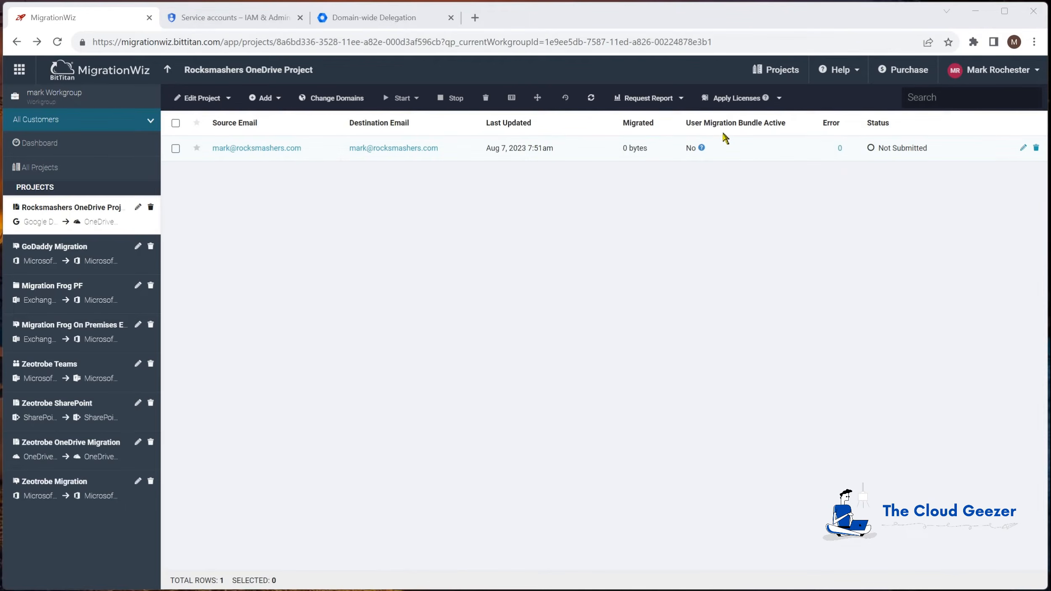
Select the user row and skim BitTitan's licensing help article before returning to the project
click(175, 149)
click(765, 97)
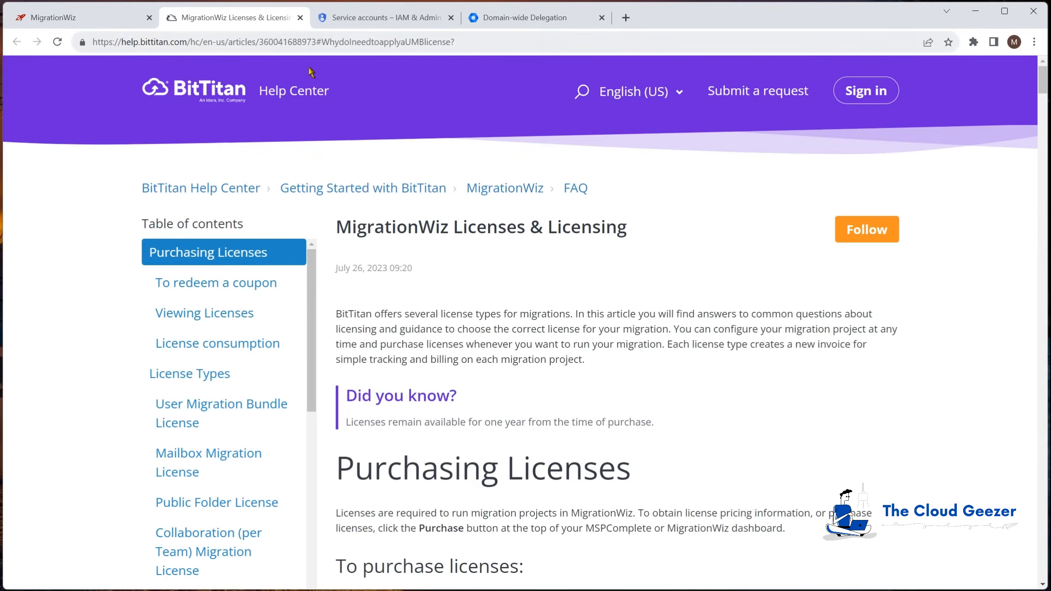
scroll(432, 311, down, 5)
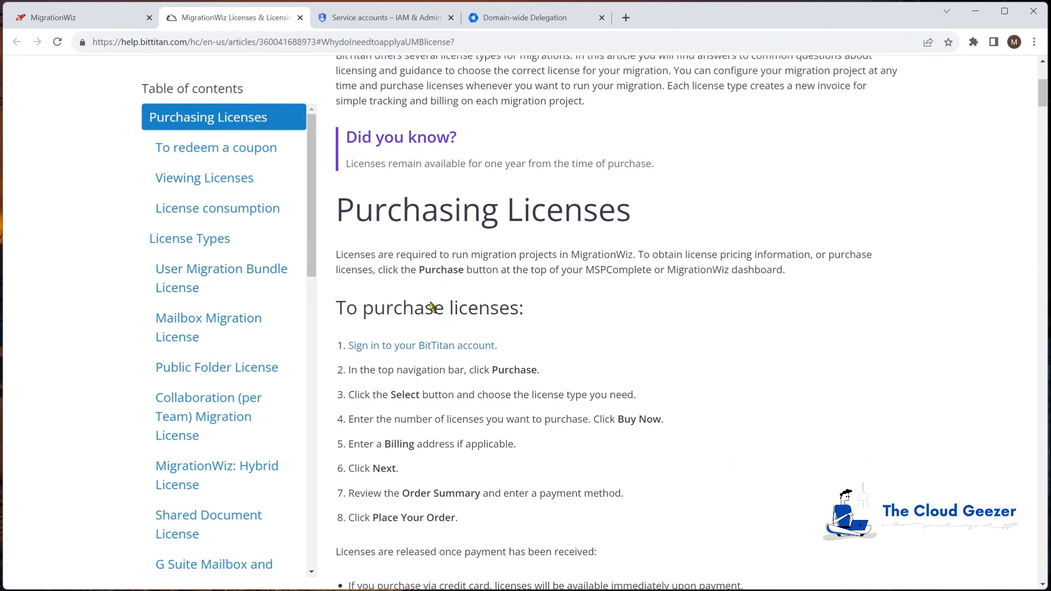
scroll(431, 306, down, 2)
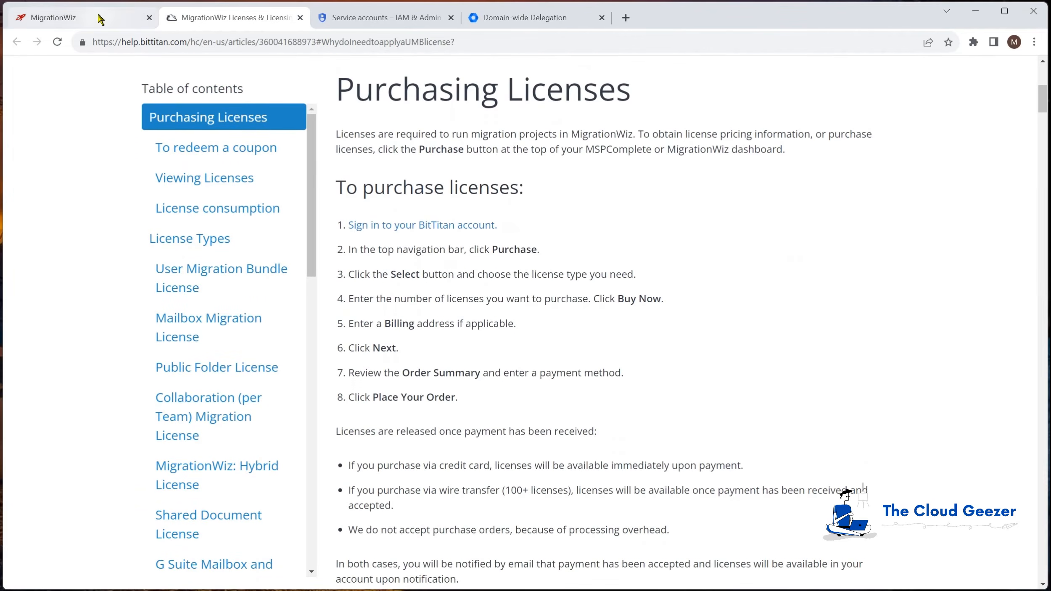
click(76, 18)
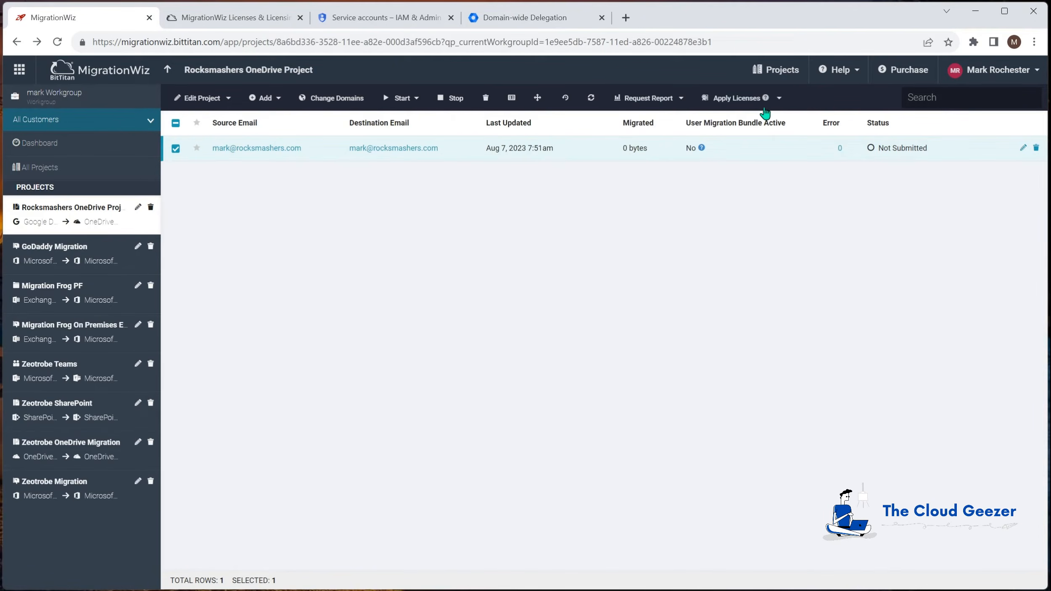
Apply a User Migration Bundle license to the selected user
click(780, 98)
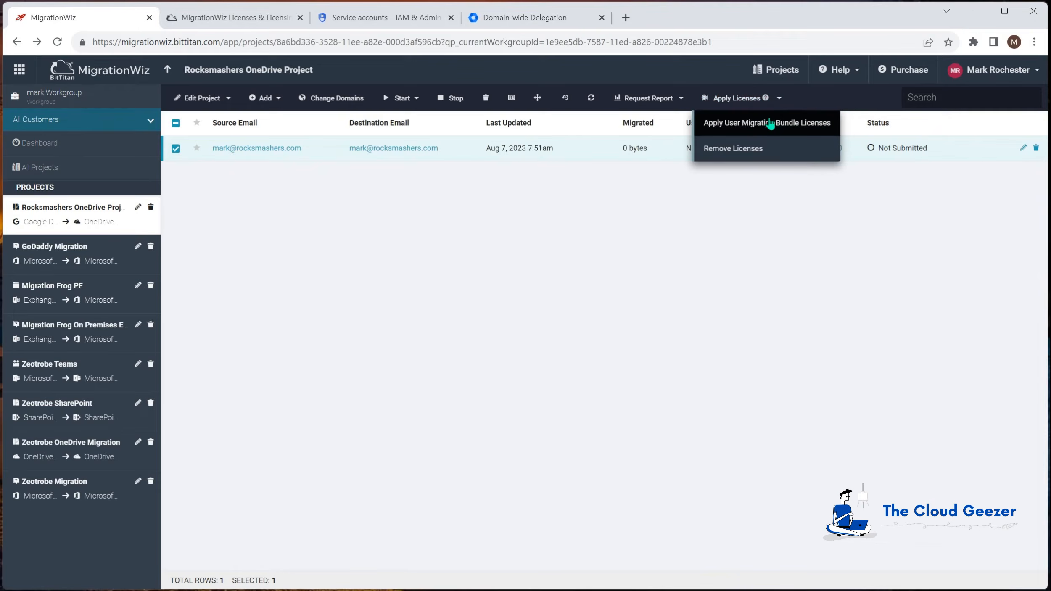
click(777, 123)
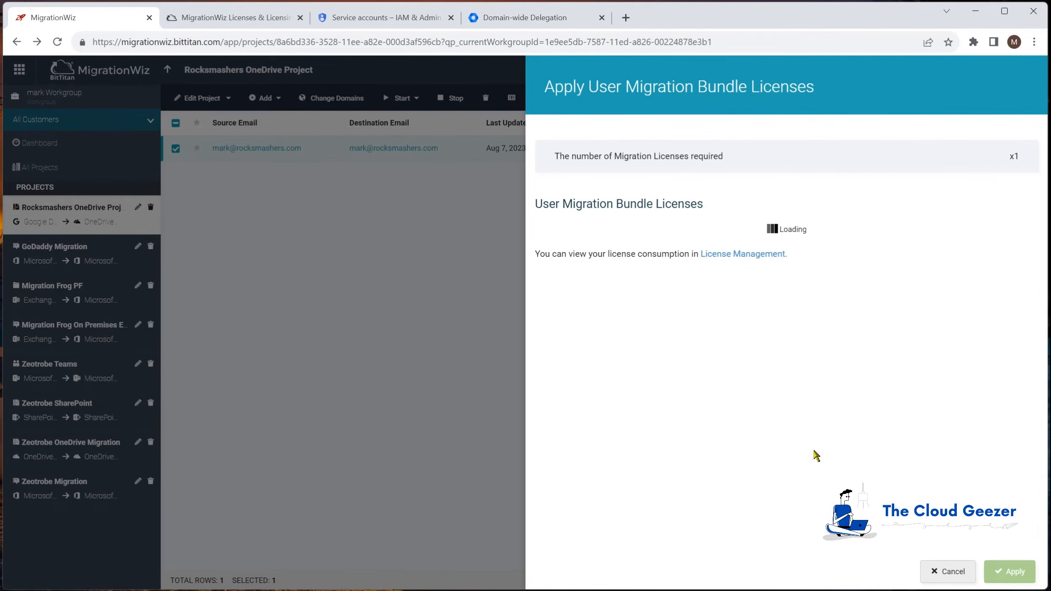
click(1009, 571)
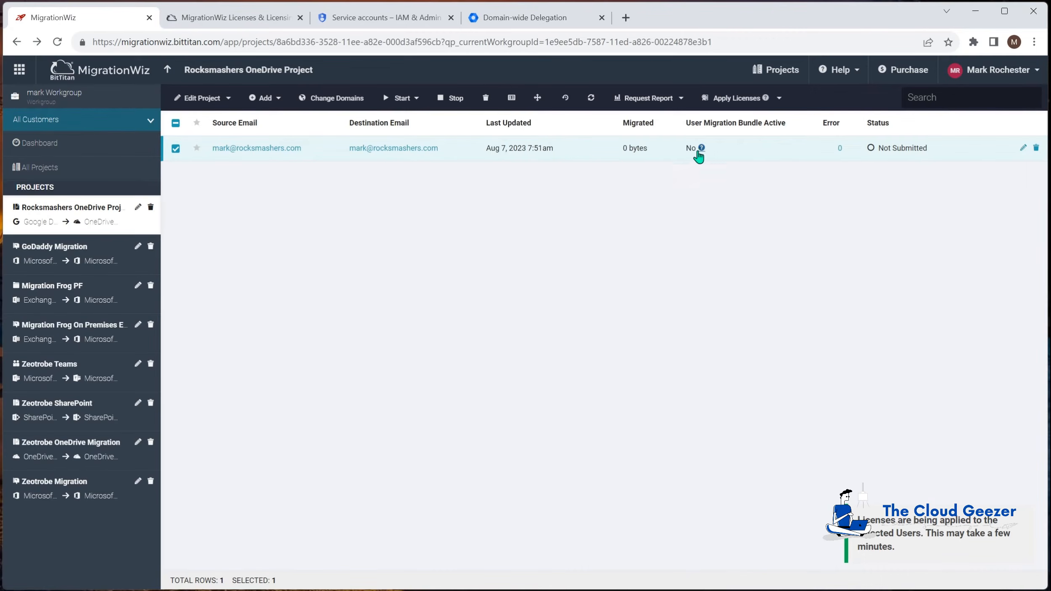
click(765, 98)
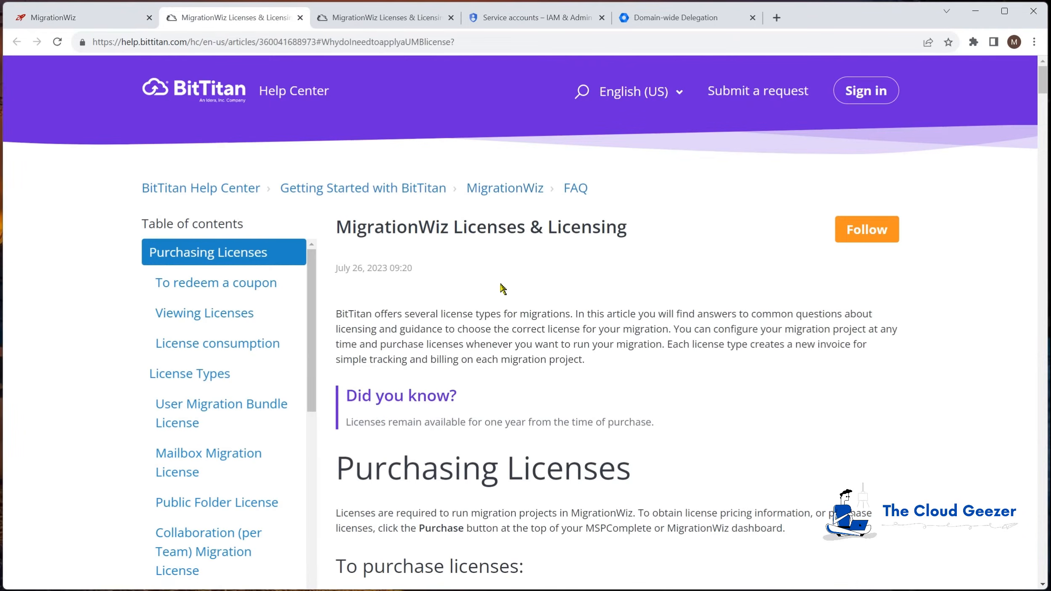
Read through the licence types in the MigrationWiz Licenses & Licensing article, then close it
scroll(479, 290, down, 5)
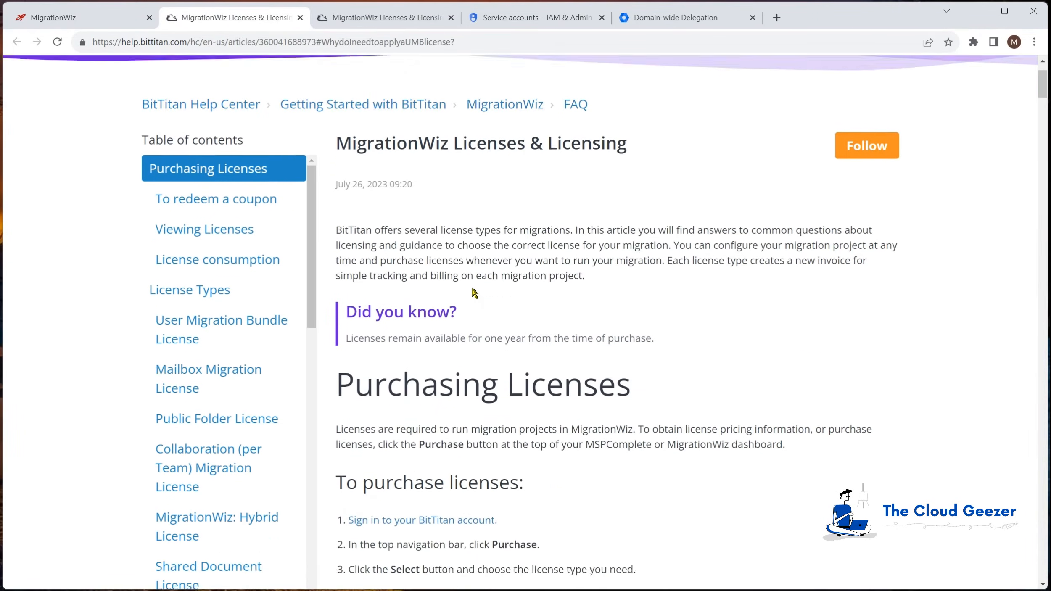
scroll(534, 264, down, 6)
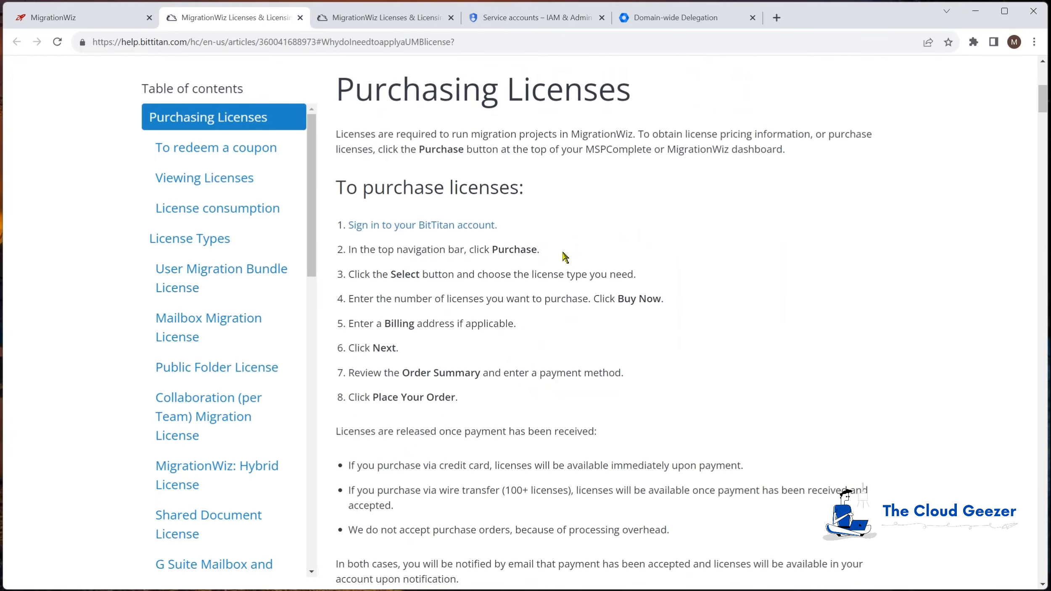
scroll(562, 252, down, 9)
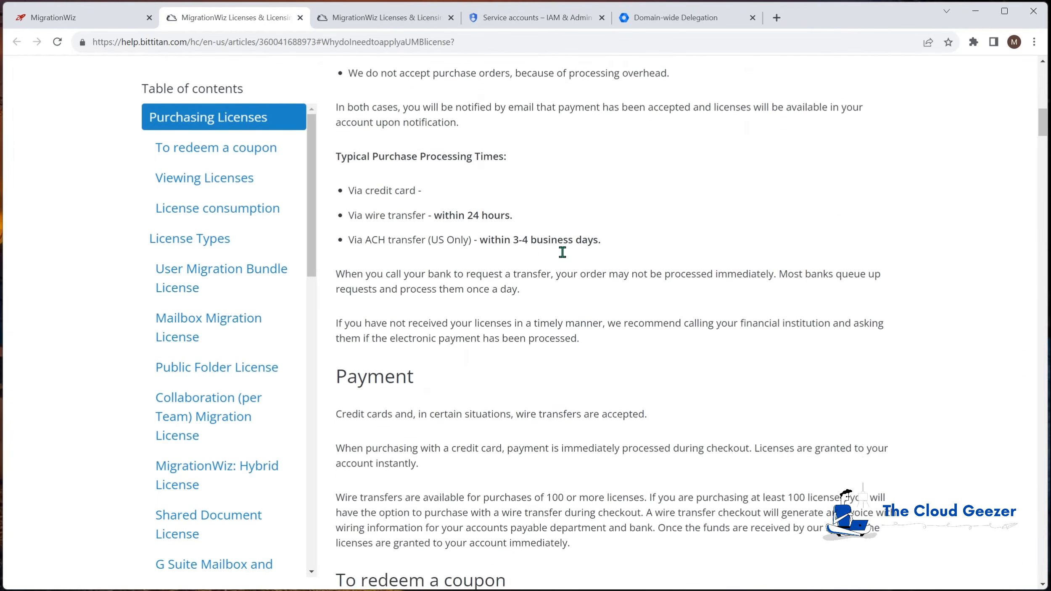
scroll(564, 254, down, 3)
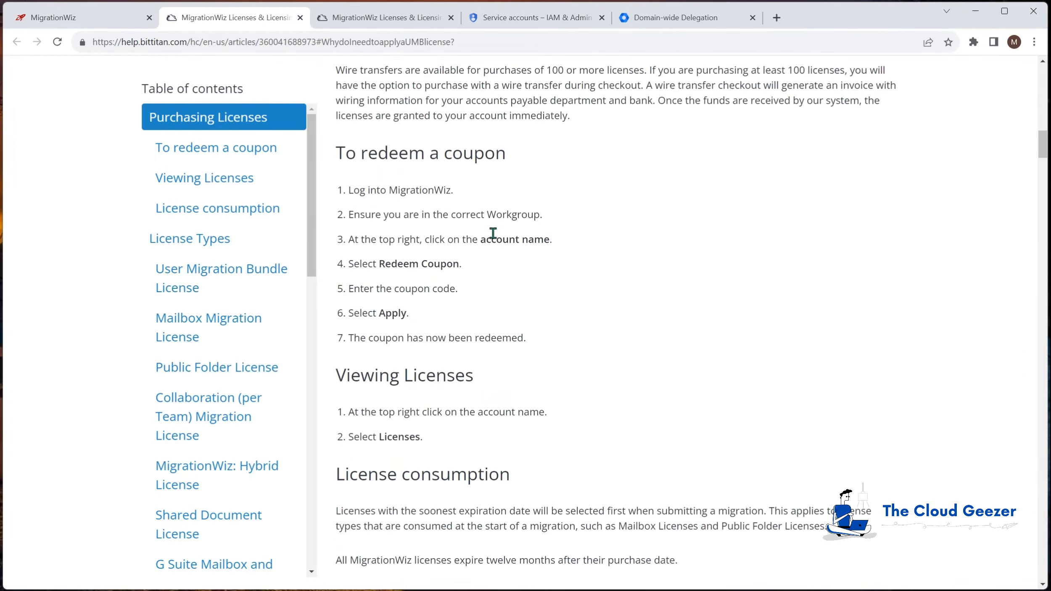
scroll(627, 396, down, 5)
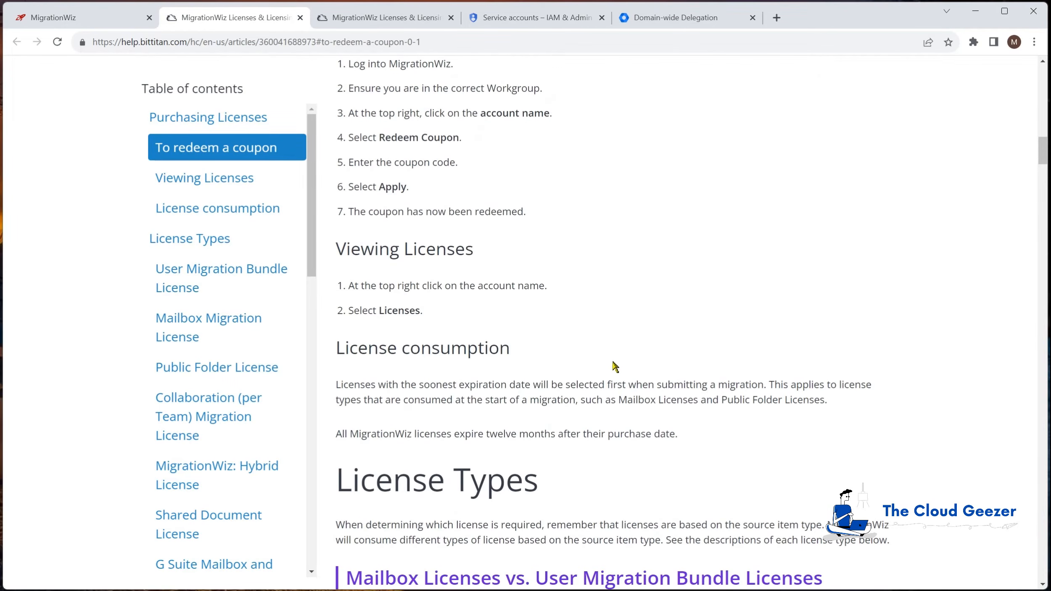
scroll(612, 367, down, 7)
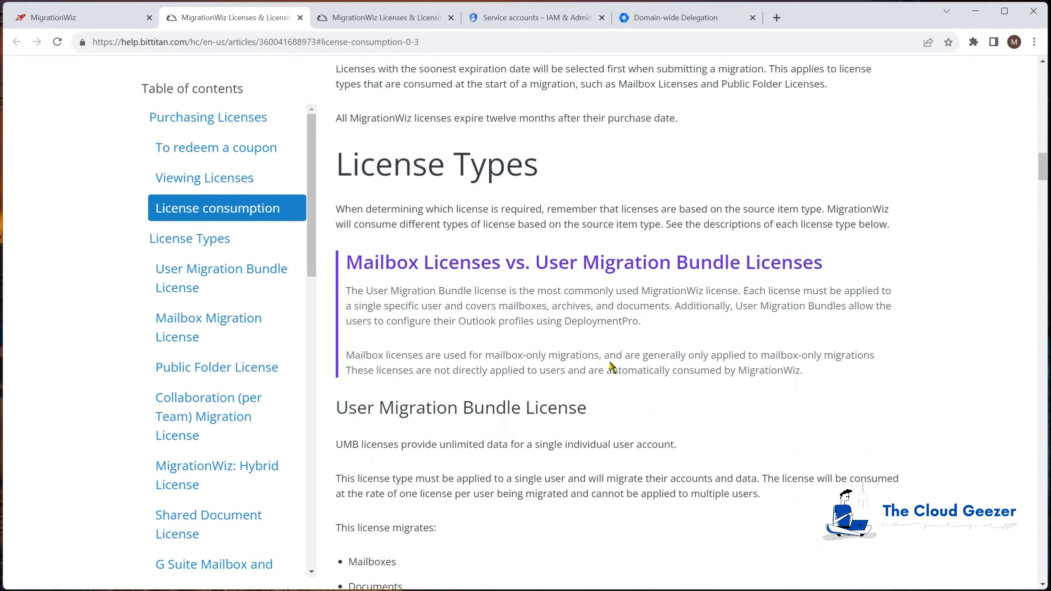
scroll(612, 367, down, 3)
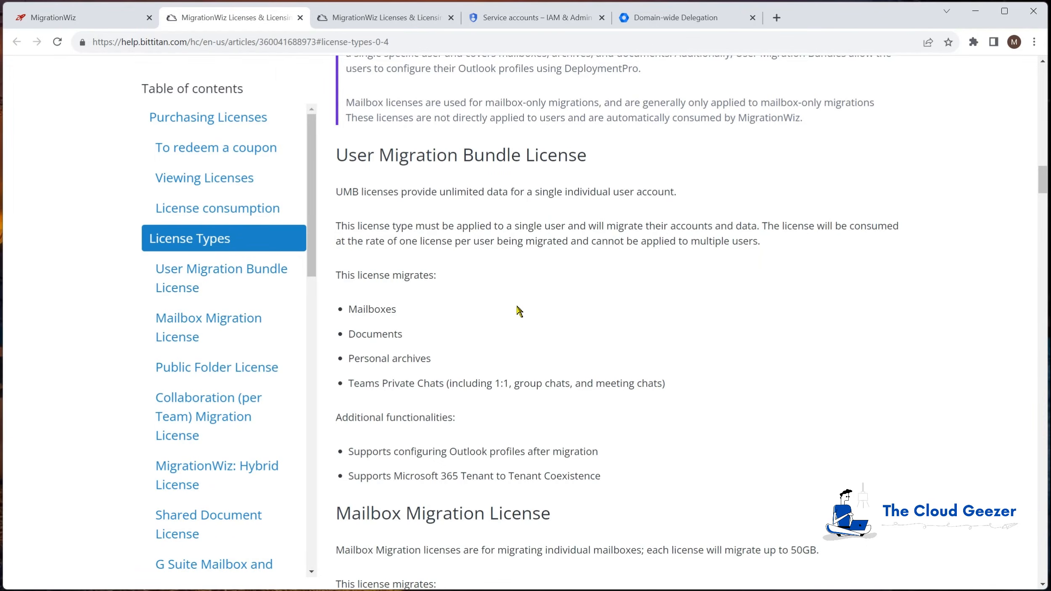
scroll(520, 308, down, 5)
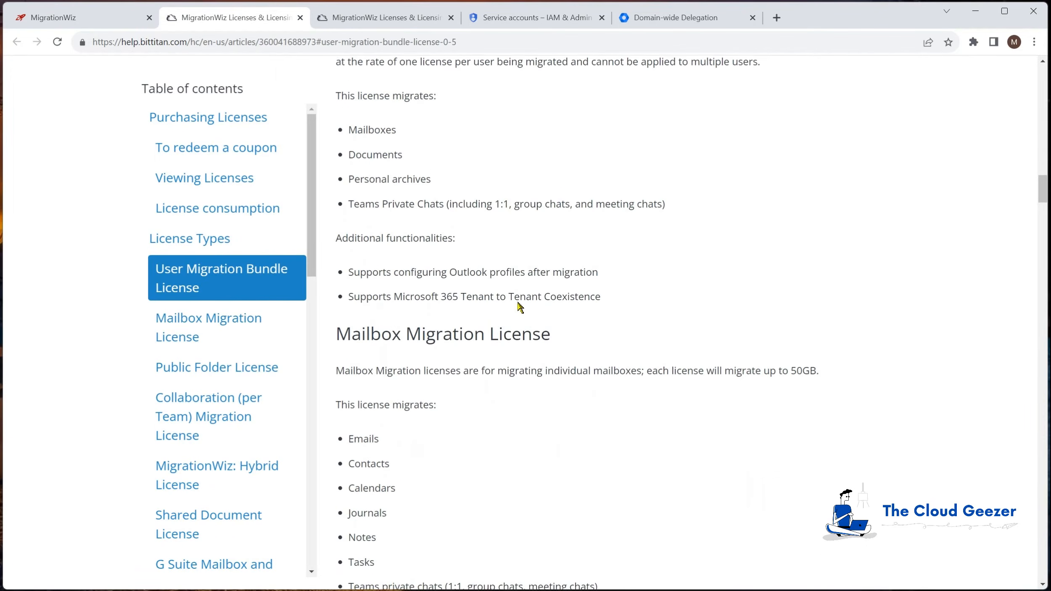
click(300, 18)
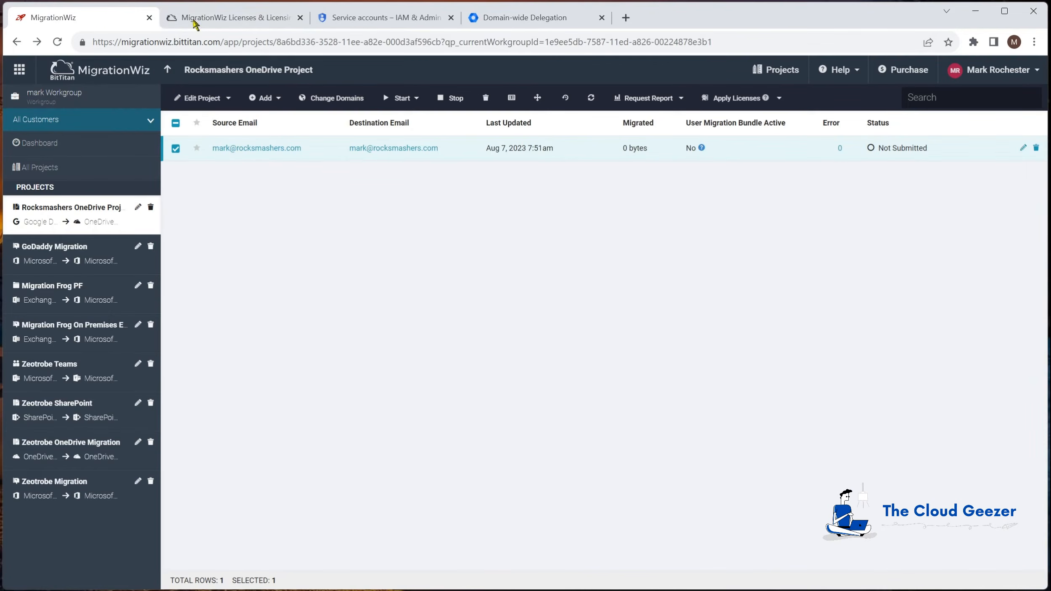
Close the remaining help tab, refresh to show User Migration Bundle Active as Yes, and select the user
click(300, 17)
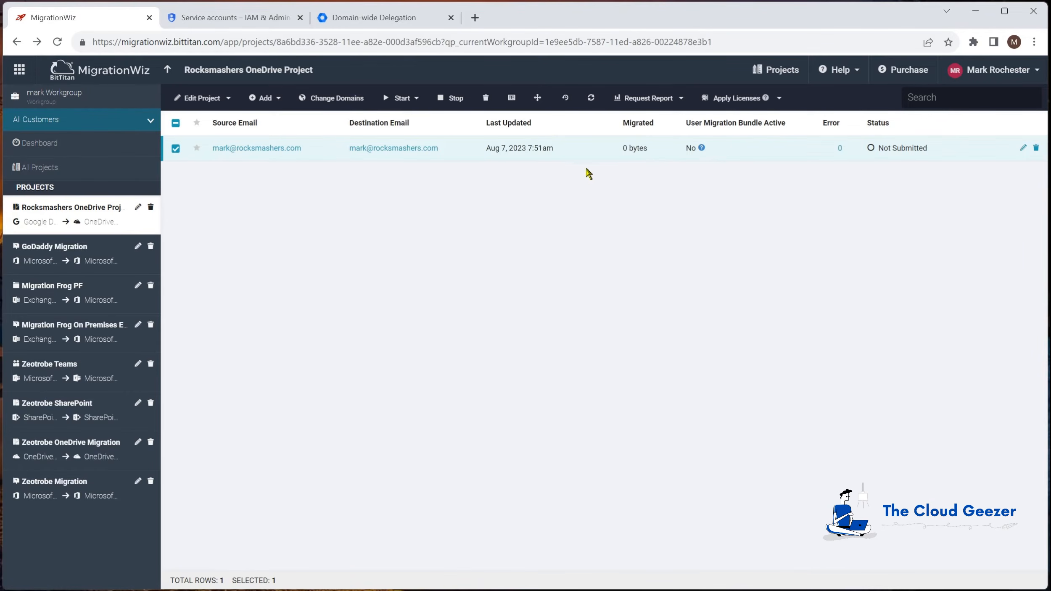
click(591, 99)
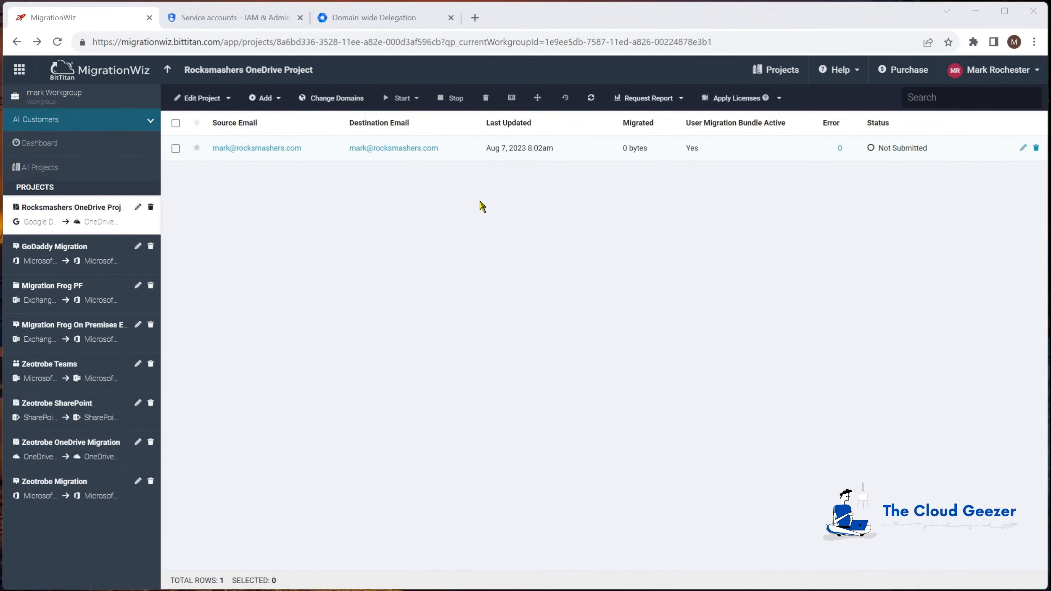
click(176, 152)
click(402, 98)
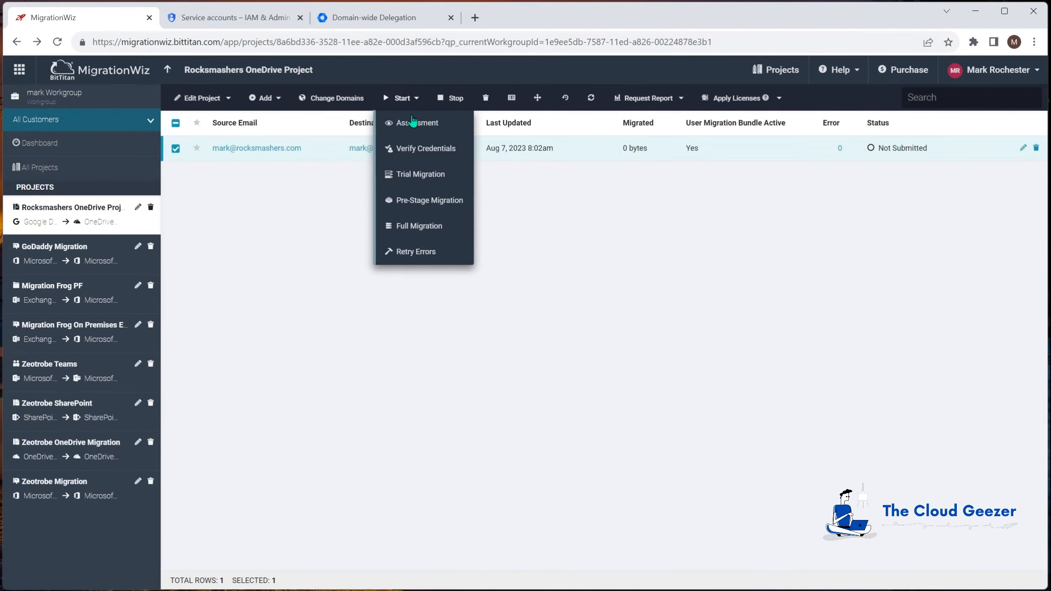
Run Verify Credentials on the user until it shows Completed (Verification) with 0 errors
click(420, 150)
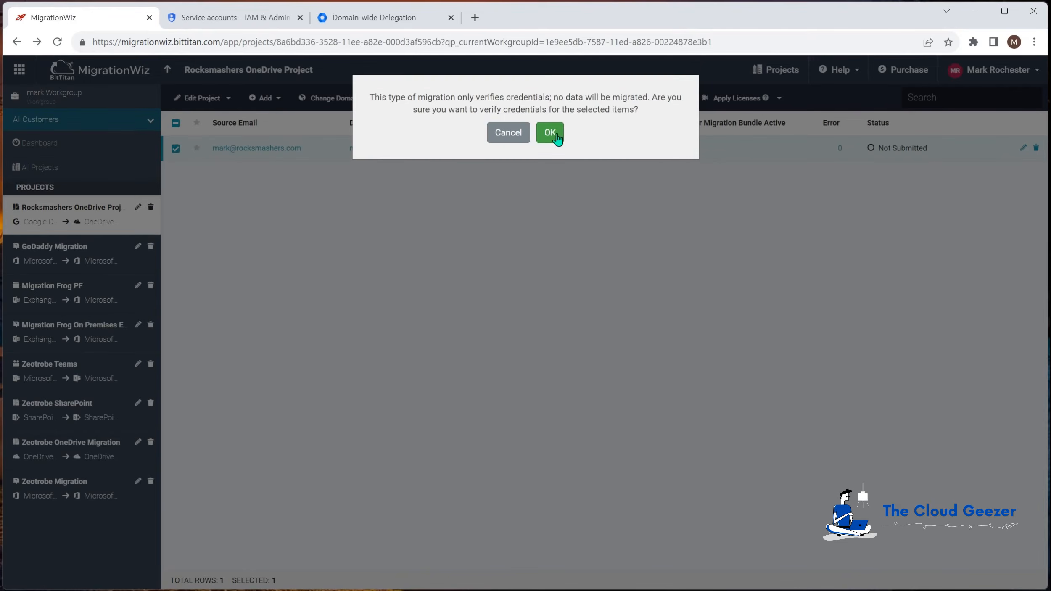
click(551, 133)
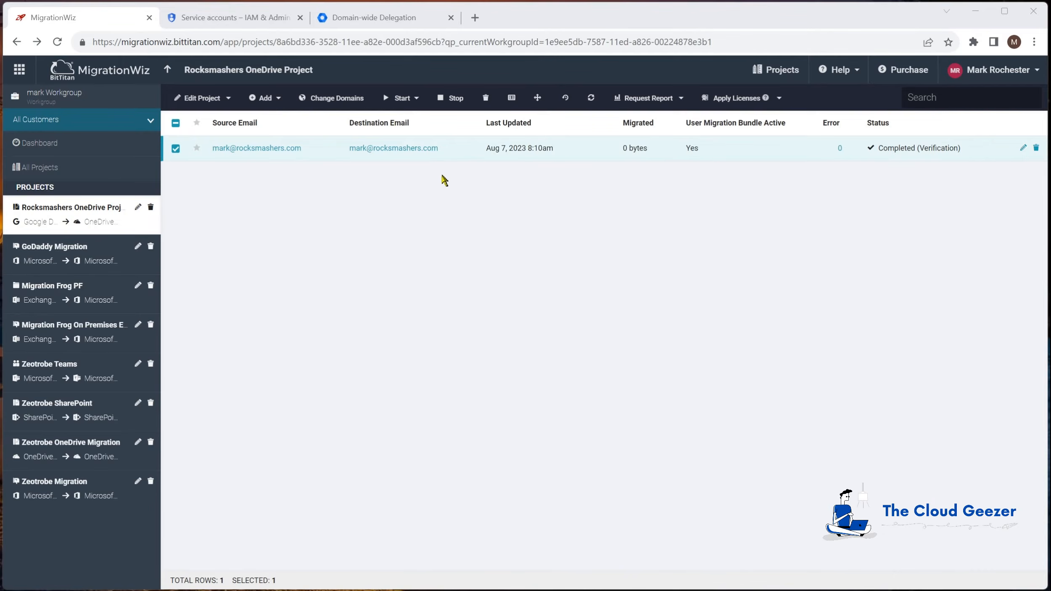
click(415, 99)
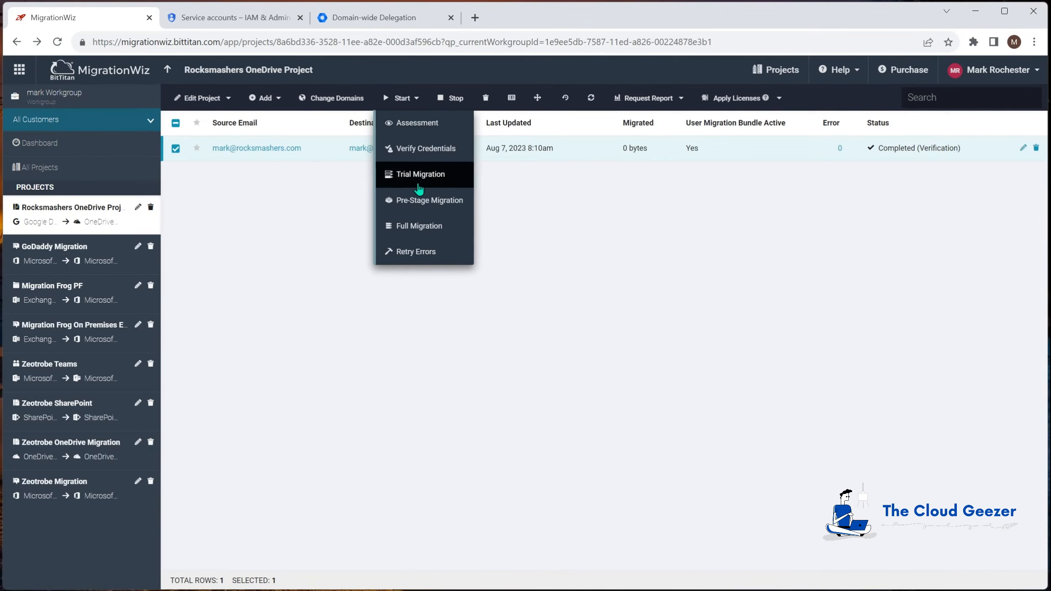
click(403, 205)
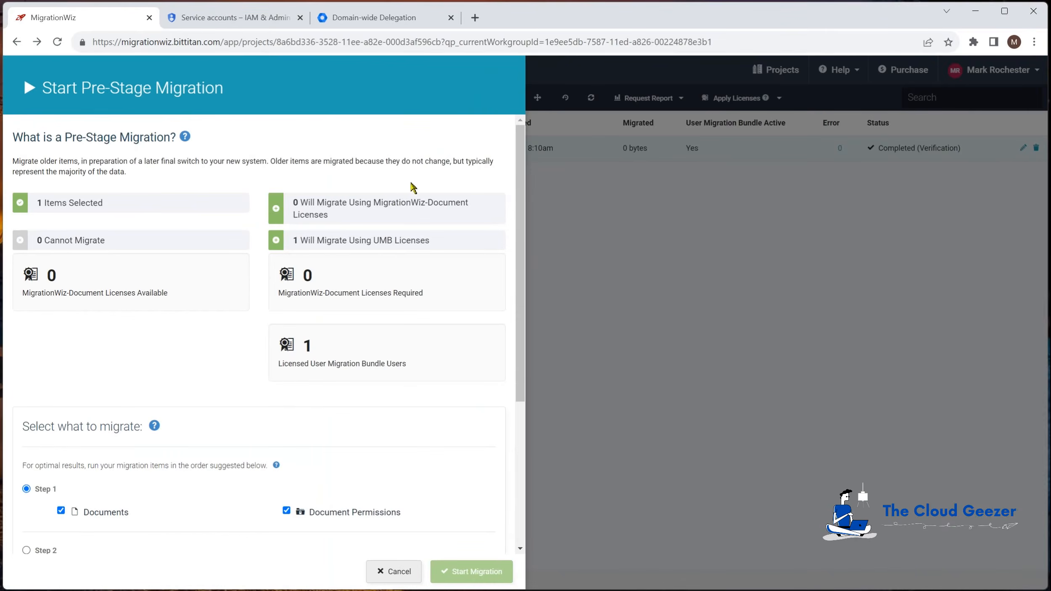
scroll(202, 307, down, 5)
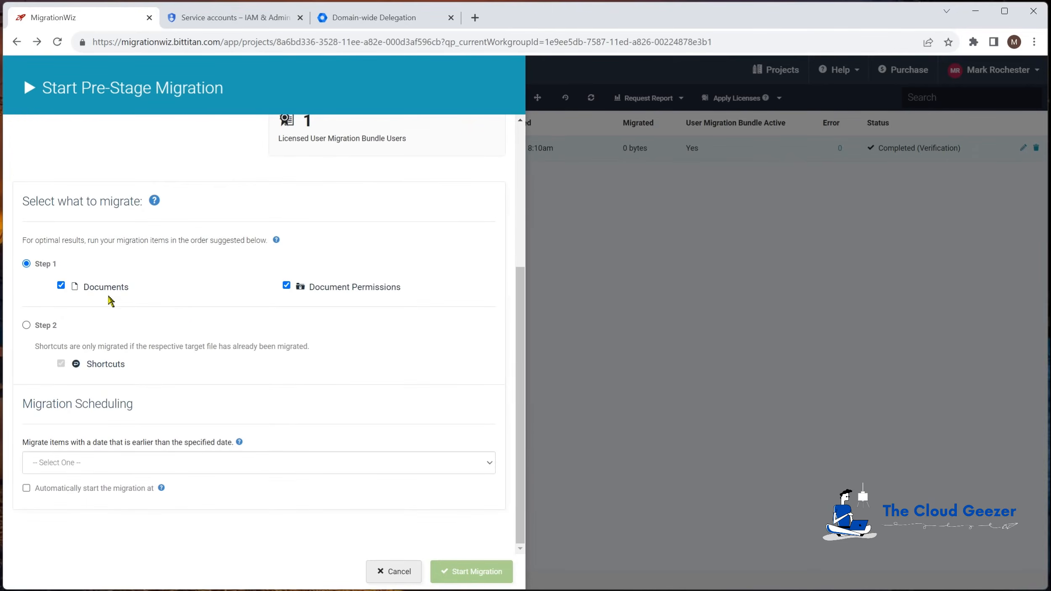
click(89, 461)
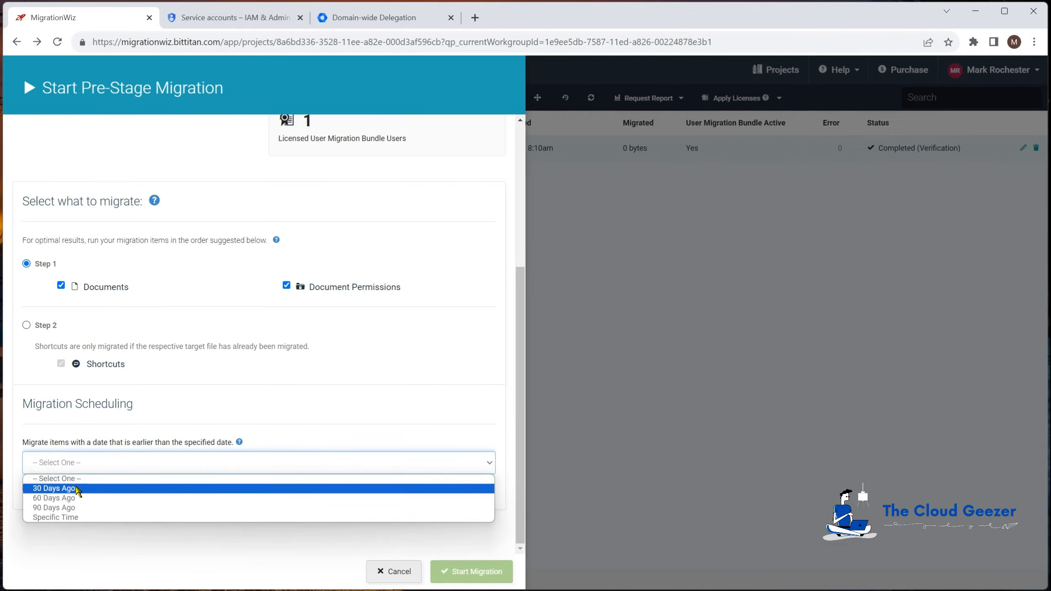
click(81, 488)
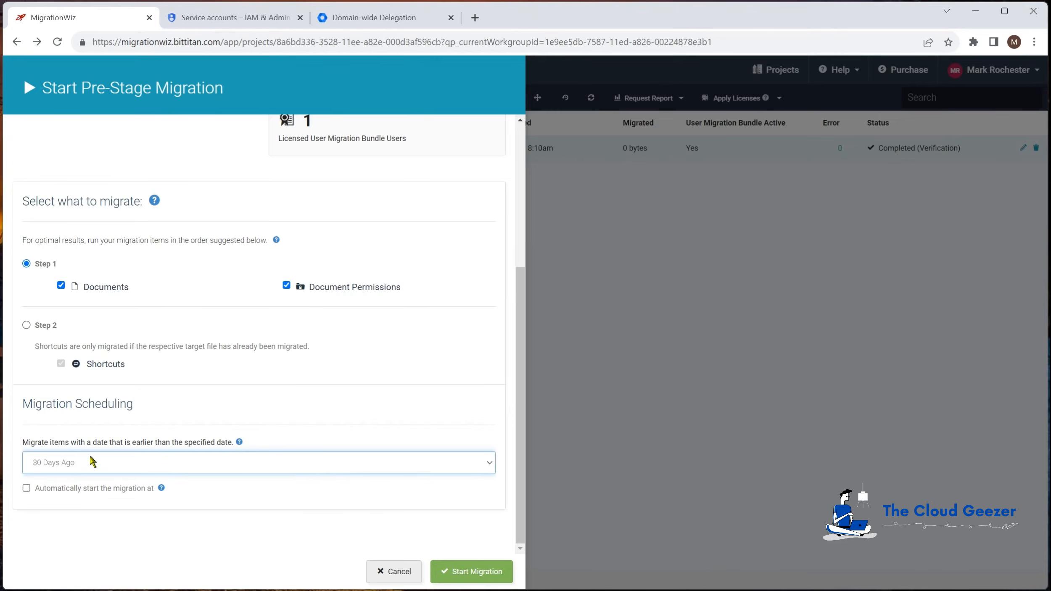
click(386, 570)
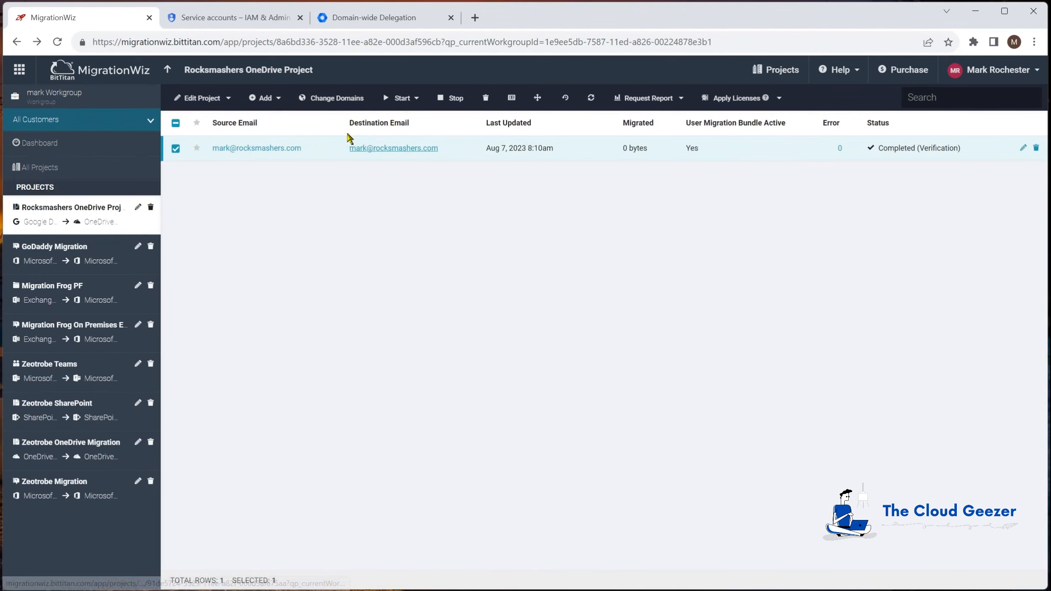
Start a full Documents and Document Permissions migration immediately, leaving the scheduled start unchecked
click(416, 99)
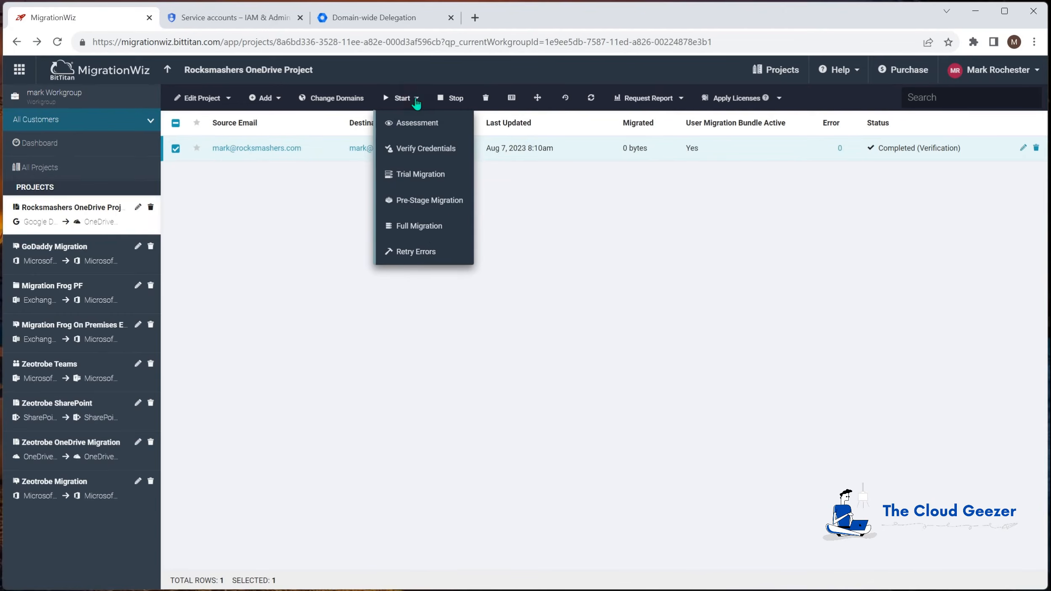
click(430, 225)
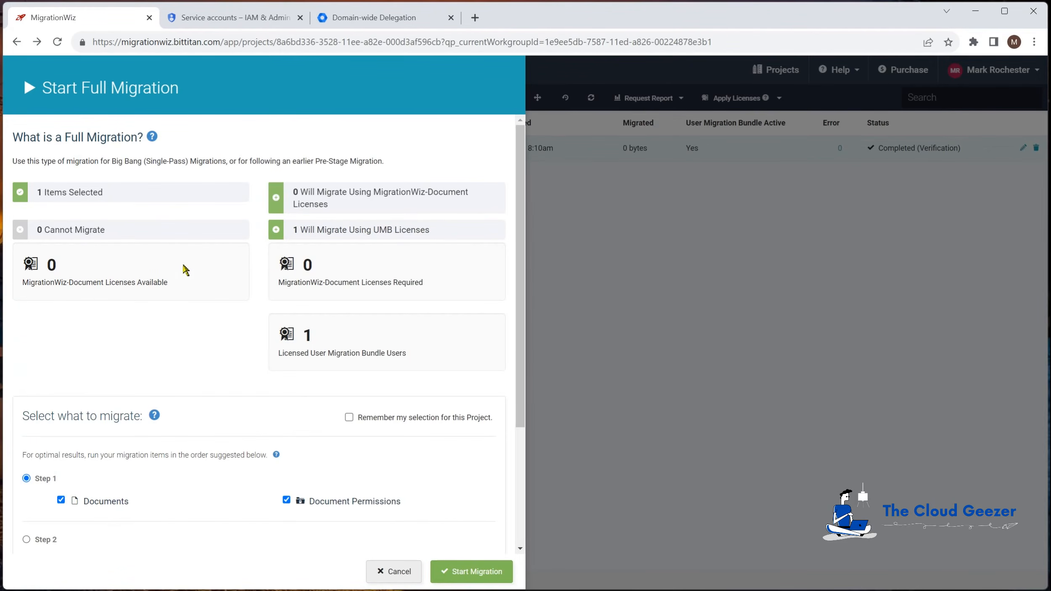
scroll(187, 286, down, 3)
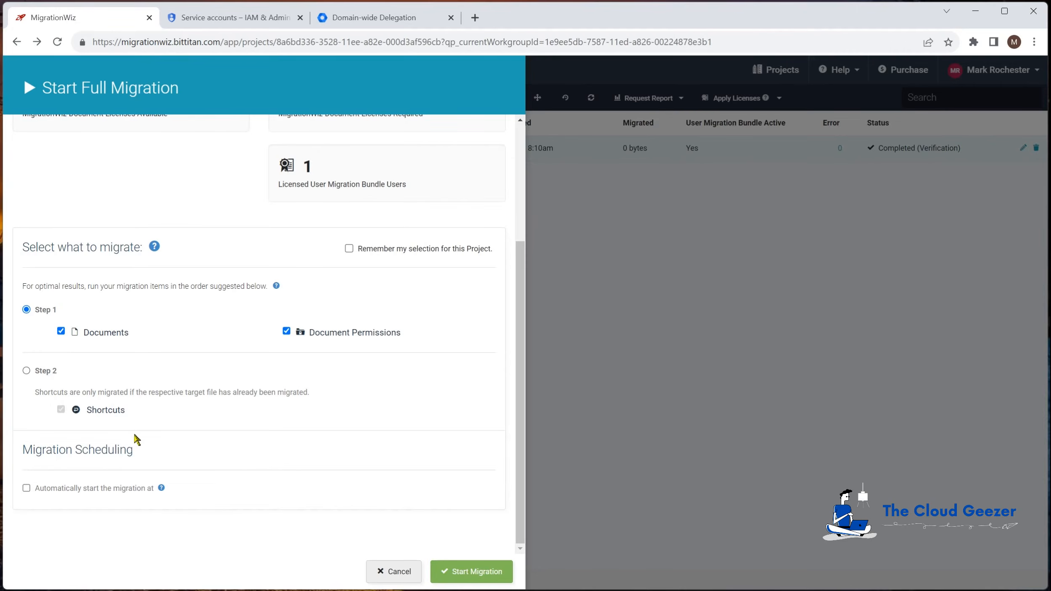
click(26, 489)
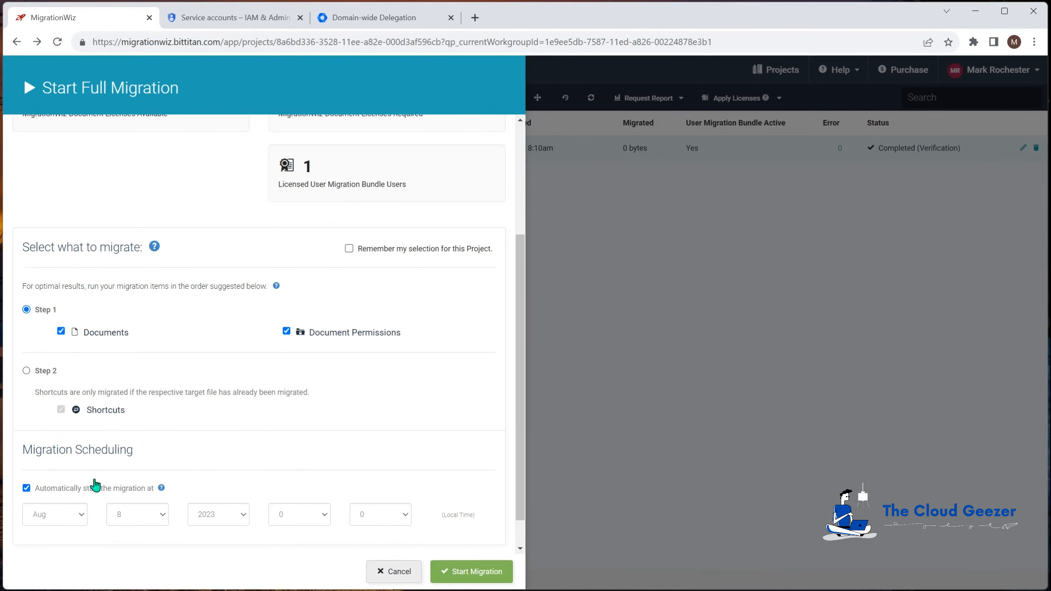
click(26, 488)
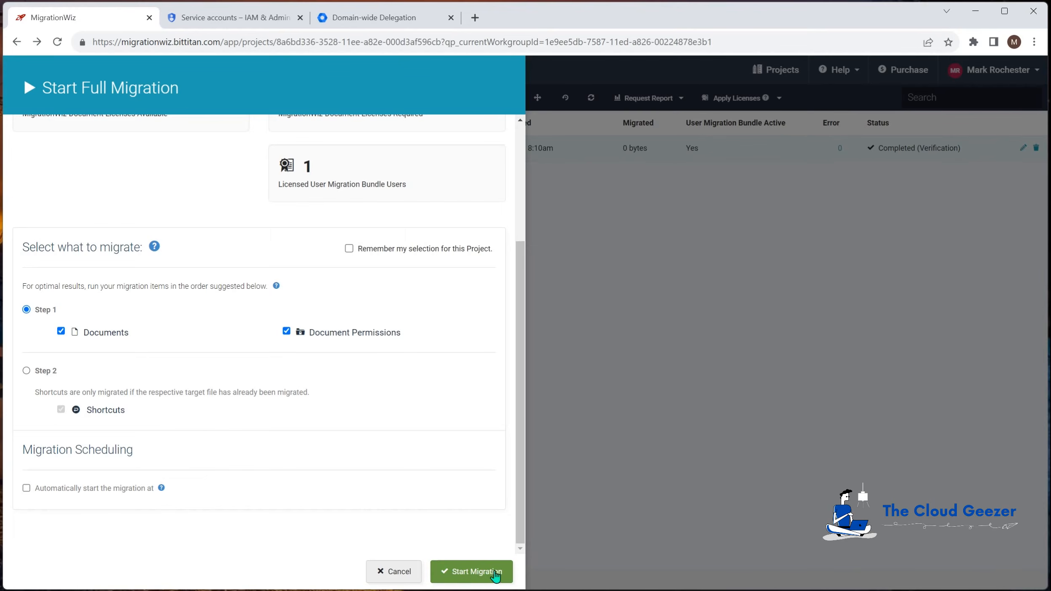
click(477, 577)
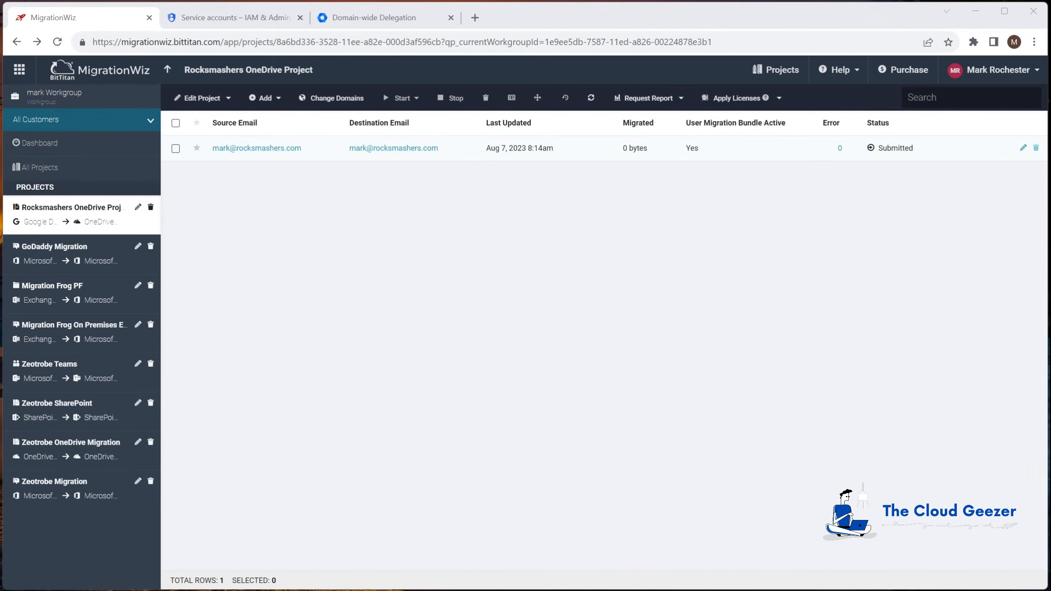
Switch to OneDrive My files showing the migrated Company Documents, Music and PowerPoint Templates folders
click(291, 590)
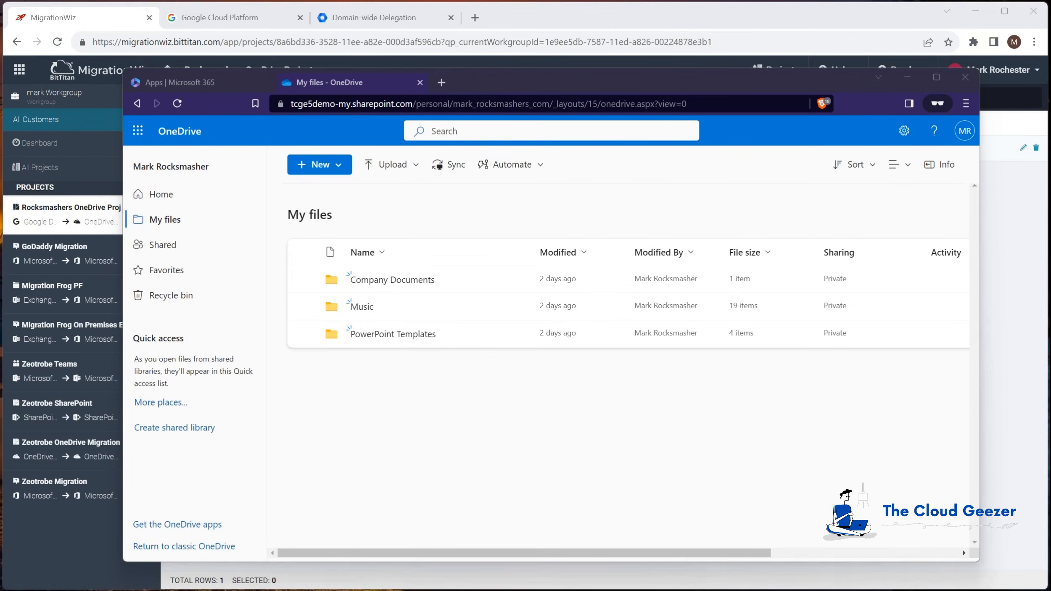
Return to MigrationWiz, where the migration shows Completed (Full) with 1.49 GB and 16 errors
click(613, 17)
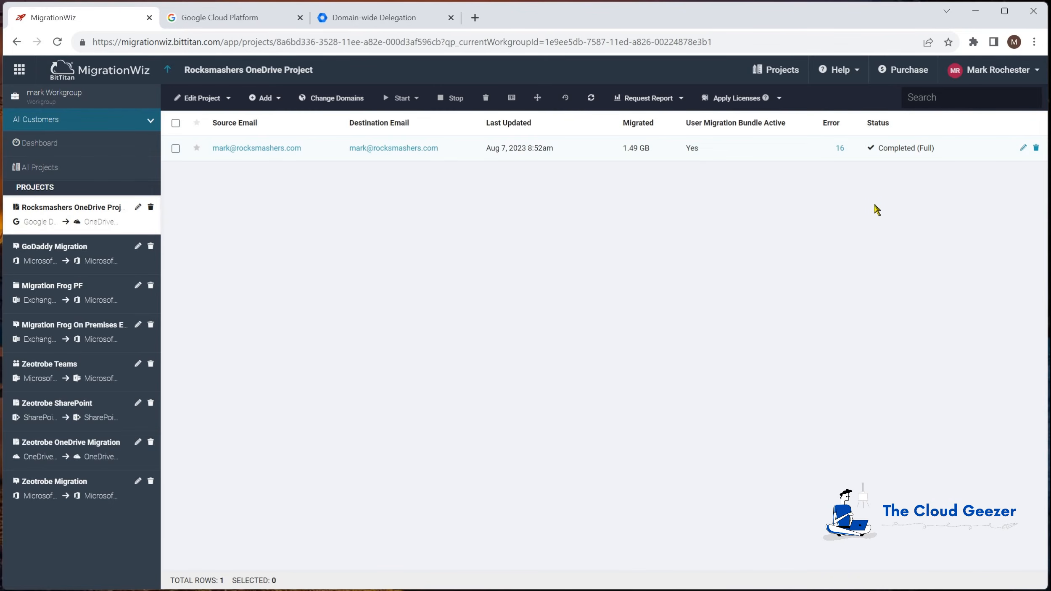
Review the list of 16 migration errors, then close it
click(842, 149)
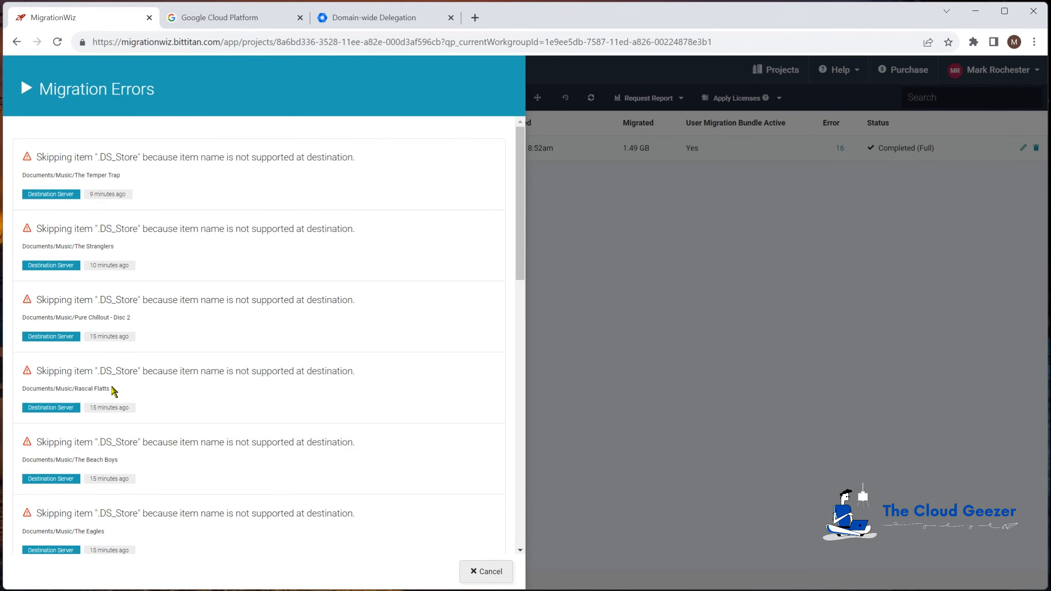
scroll(103, 405, down, 7)
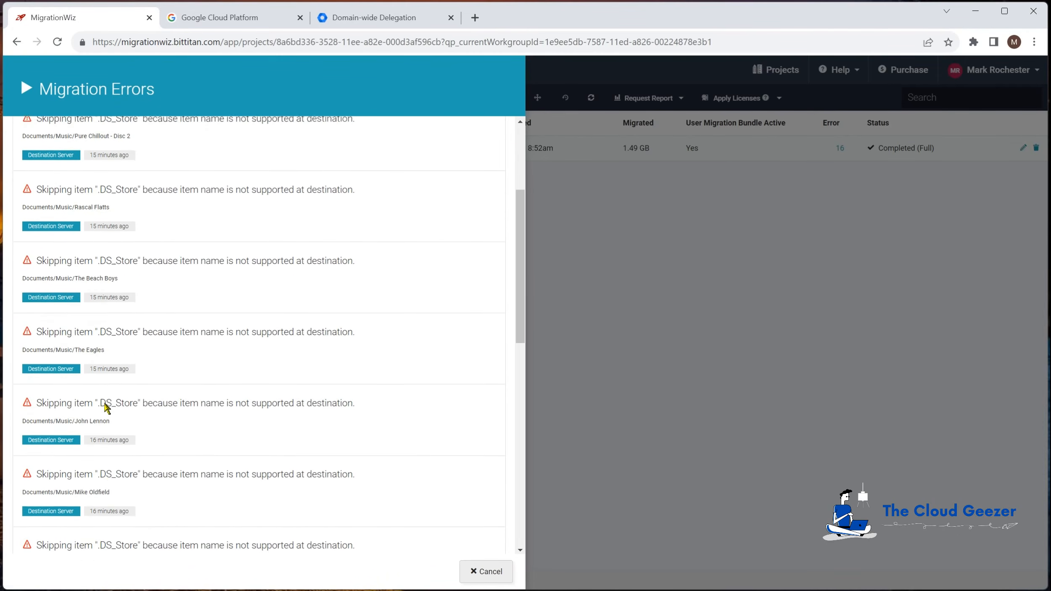
scroll(103, 404, down, 9)
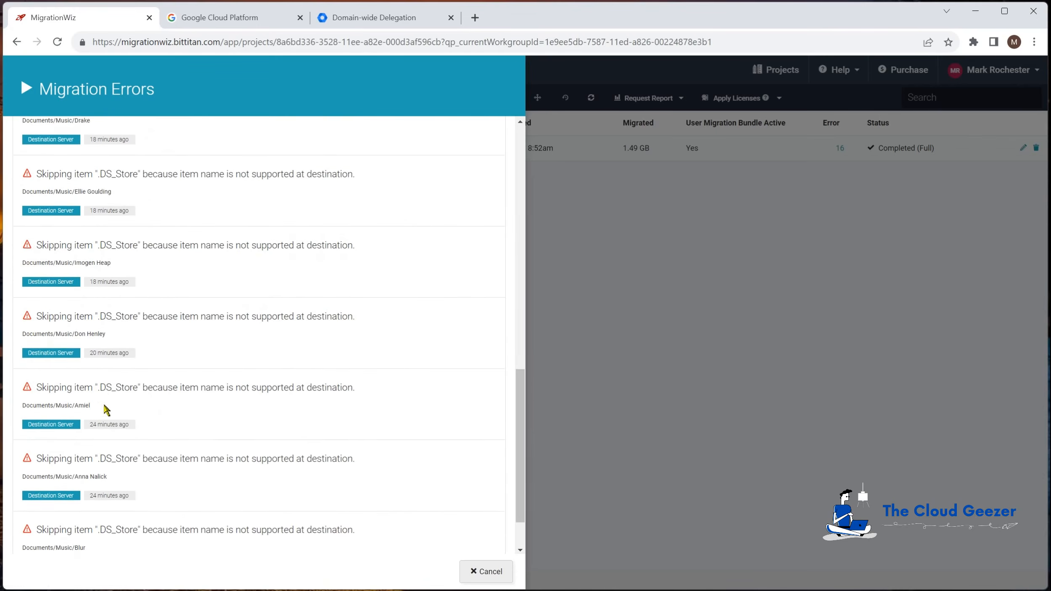
click(493, 573)
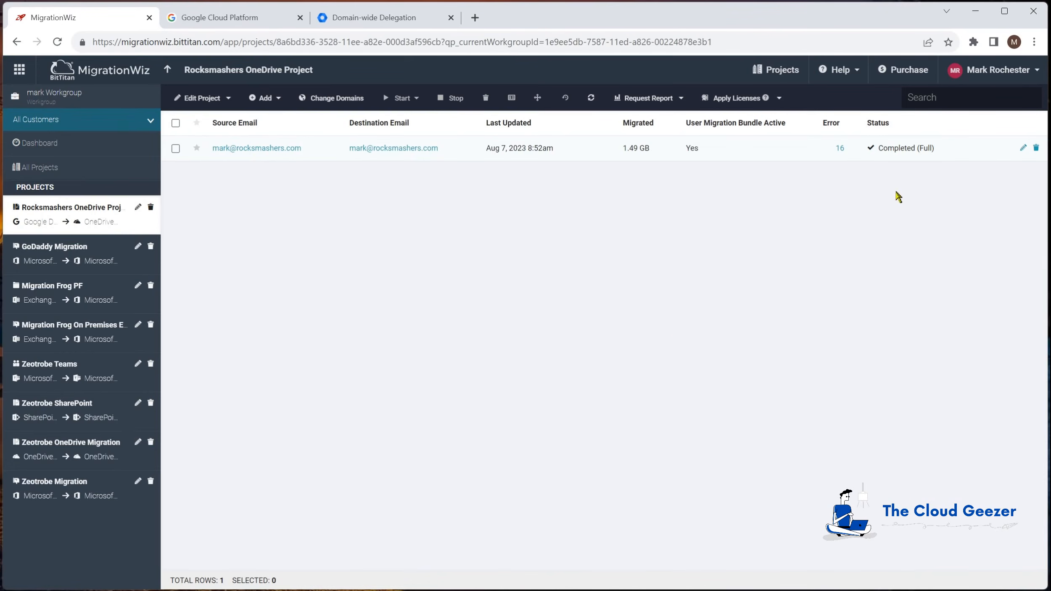
Check the user's detailed migration statistics (87 of 88 folders), then switch back to OneDrive
click(286, 148)
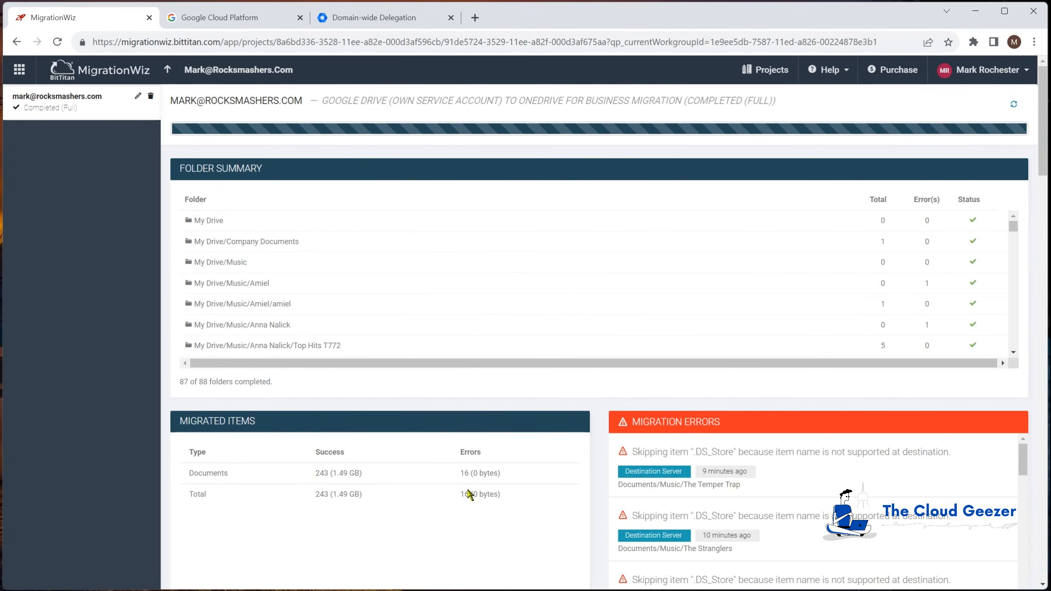
scroll(767, 501, down, 1)
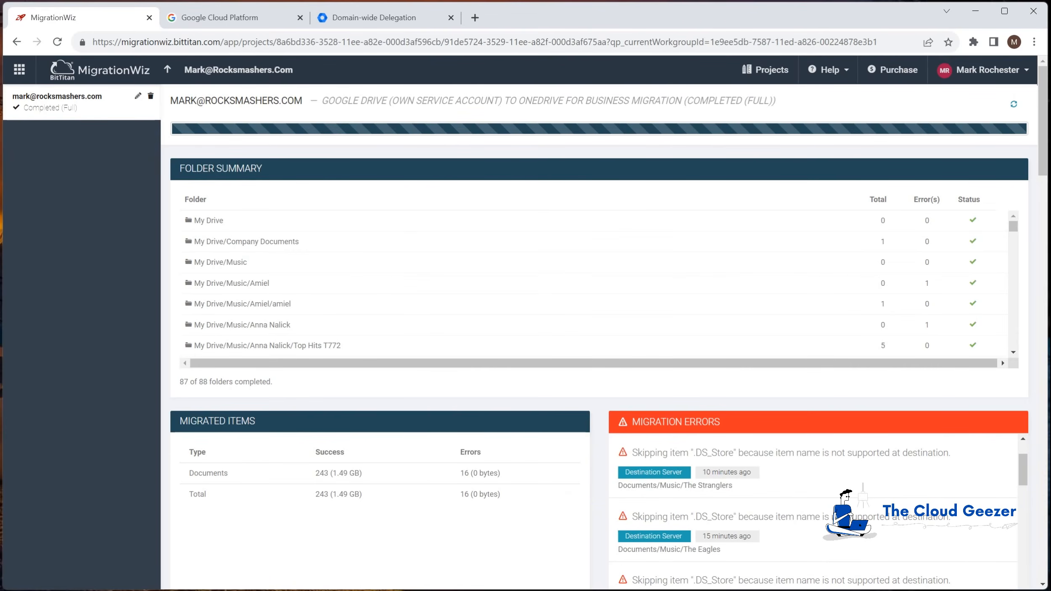
key(alt+Tab)
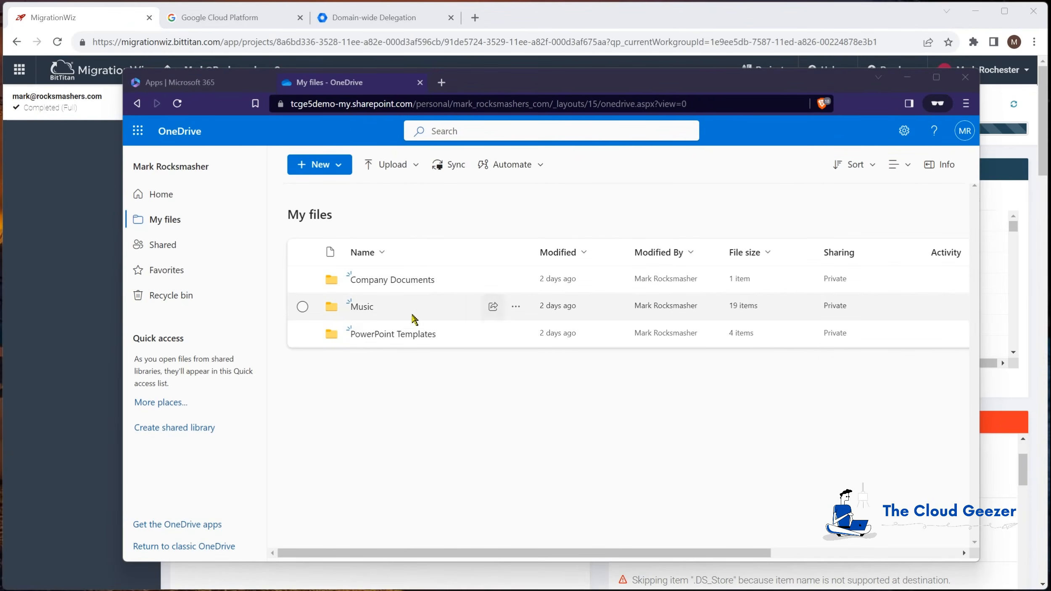
Check the MP3s in OneDrive's Music > Blur > The Best Of (Disc 1), then return to MigrationWiz's project list
click(361, 309)
click(356, 333)
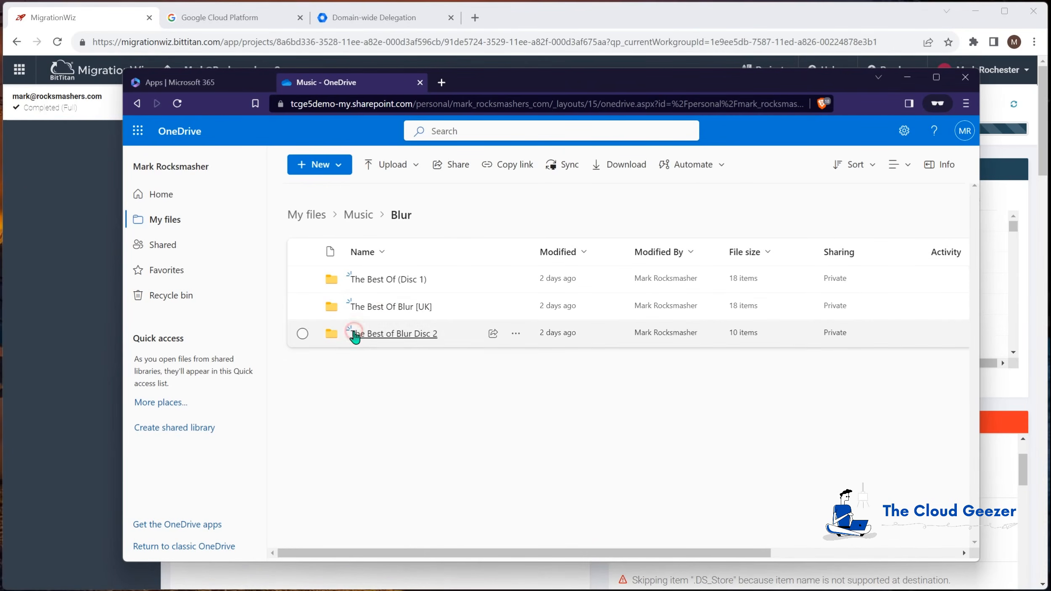
click(363, 278)
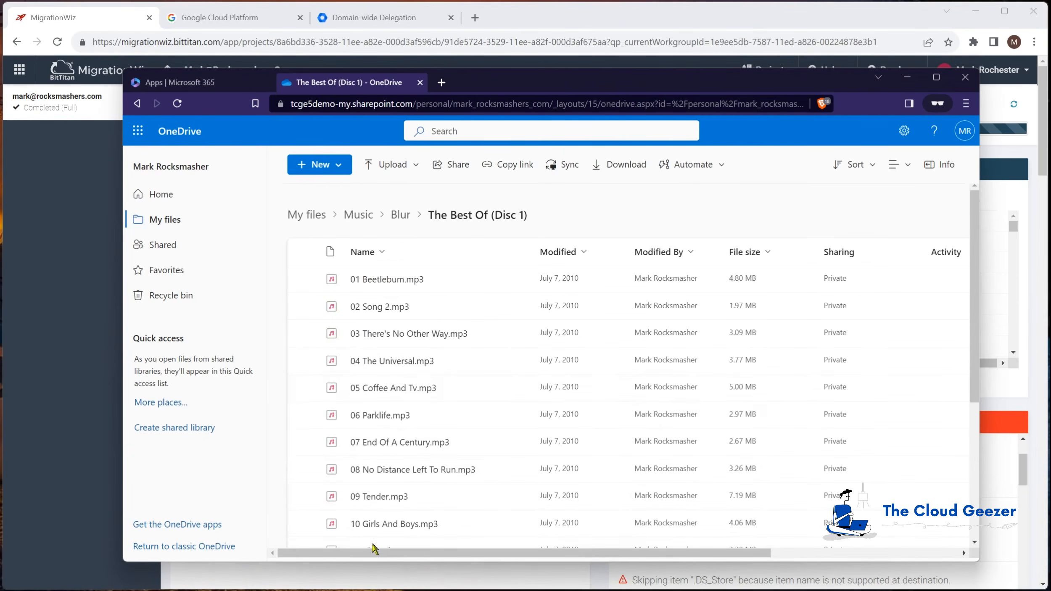
click(357, 217)
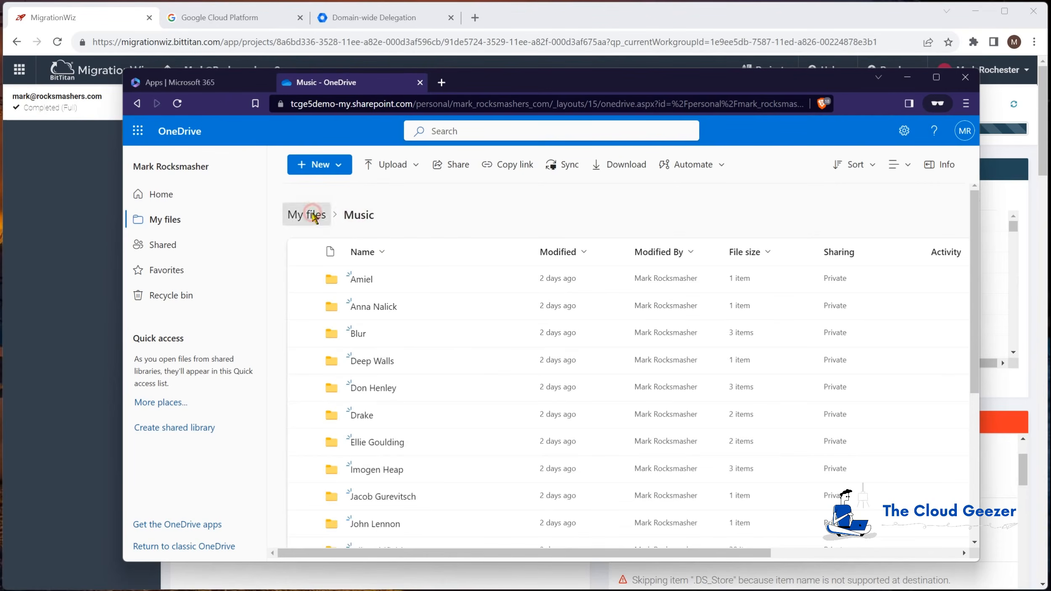
click(307, 215)
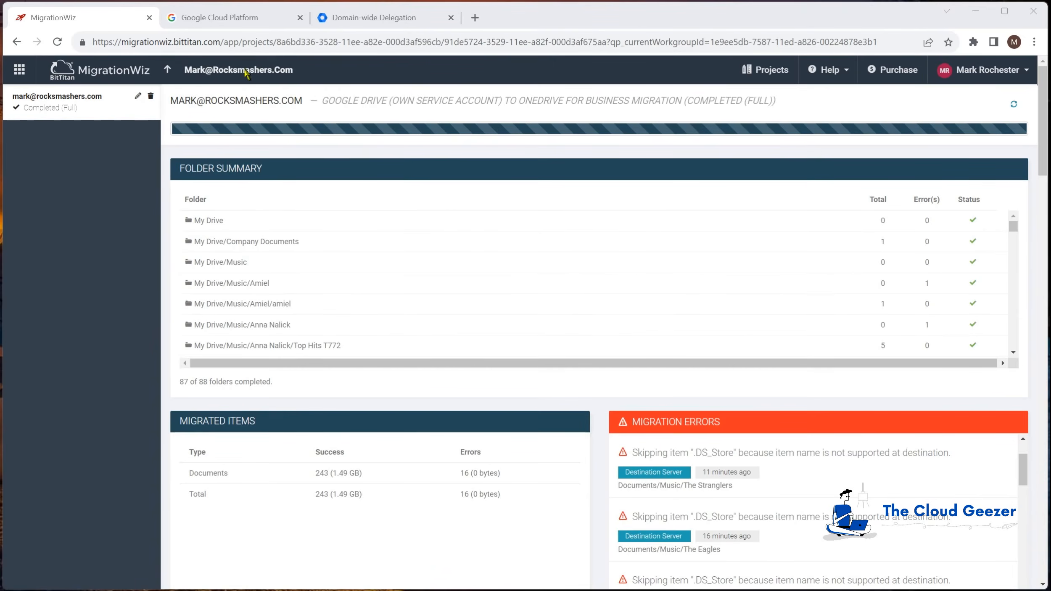
click(168, 72)
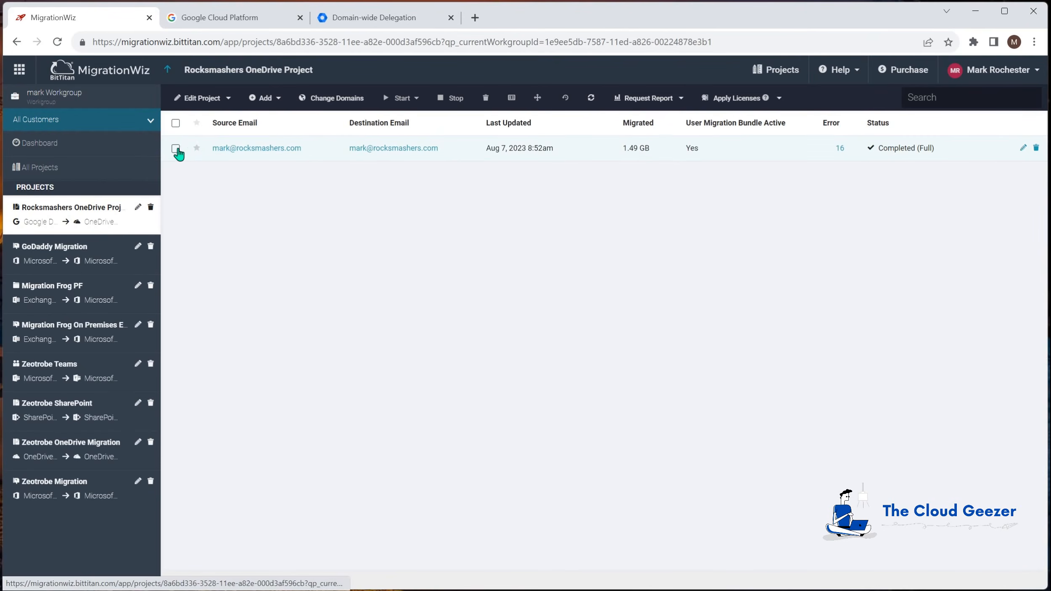
Start a Full Migration for the user's row limited to Step 2 (Shortcuts)
click(176, 148)
click(403, 98)
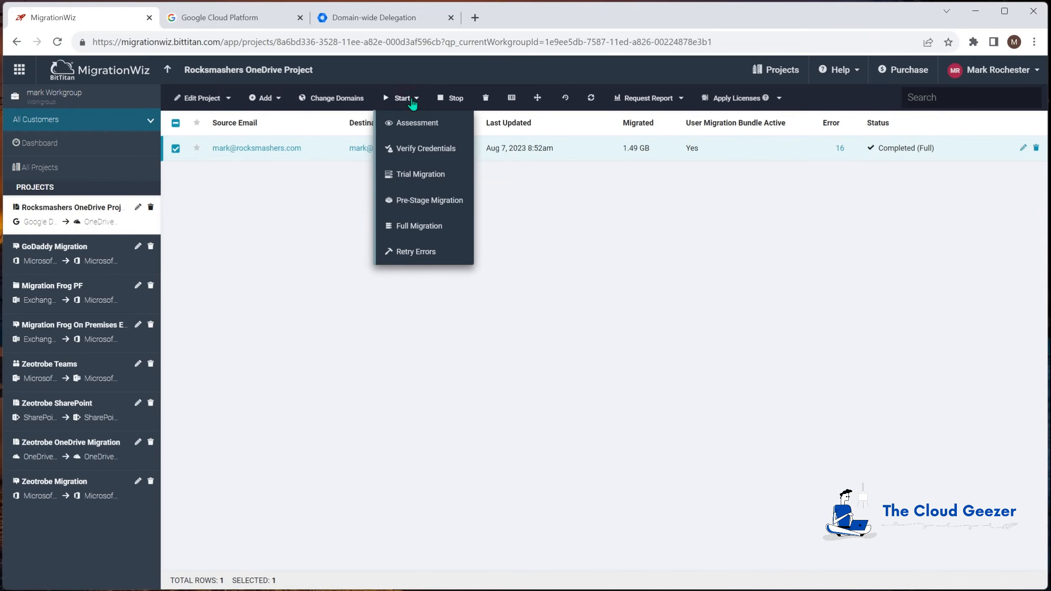
click(418, 229)
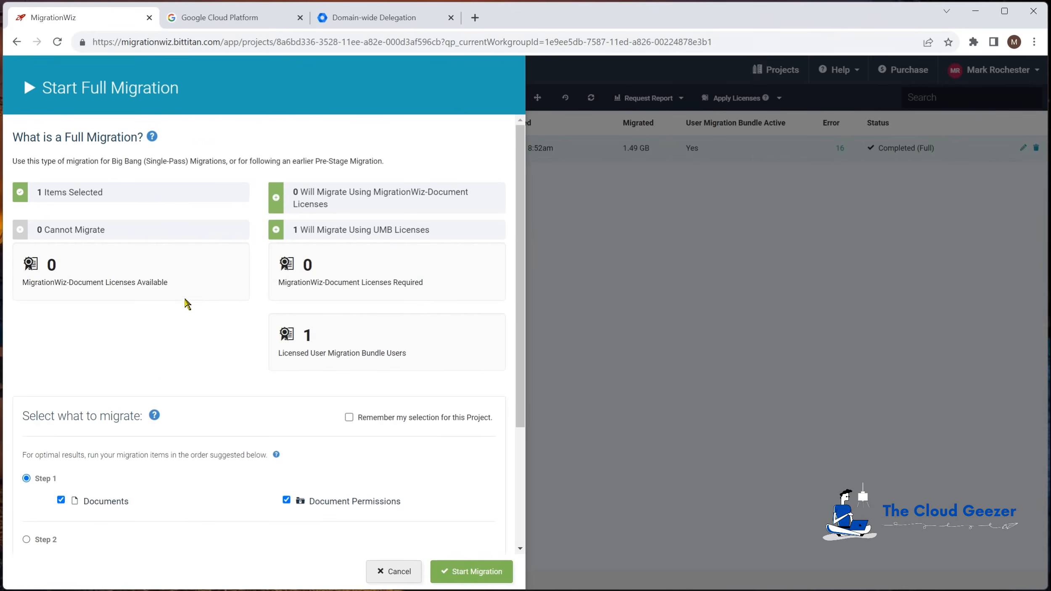
scroll(68, 503, down, 2)
click(27, 476)
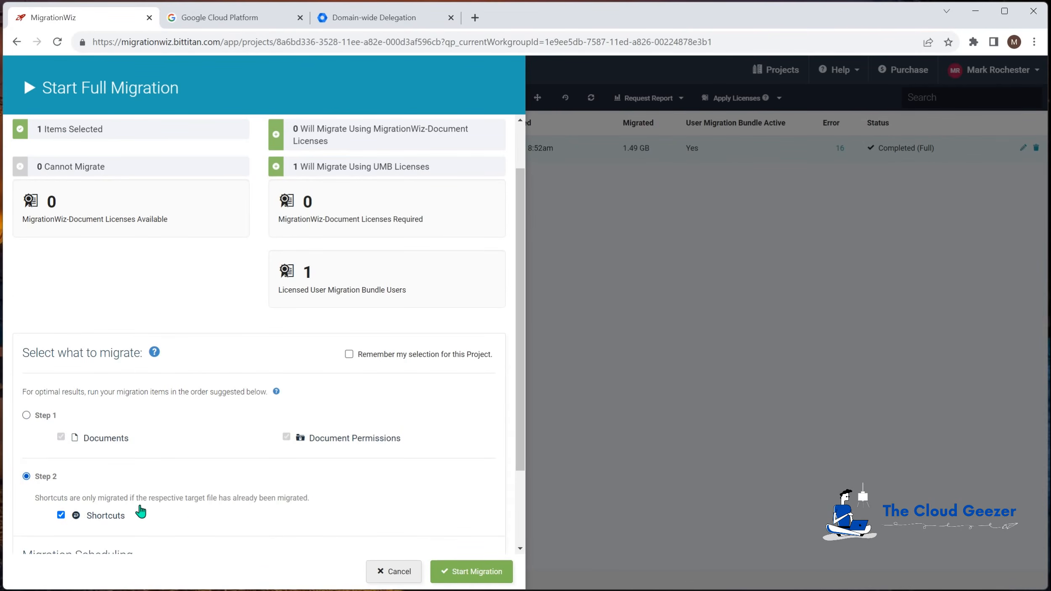
scroll(212, 509, down, 2)
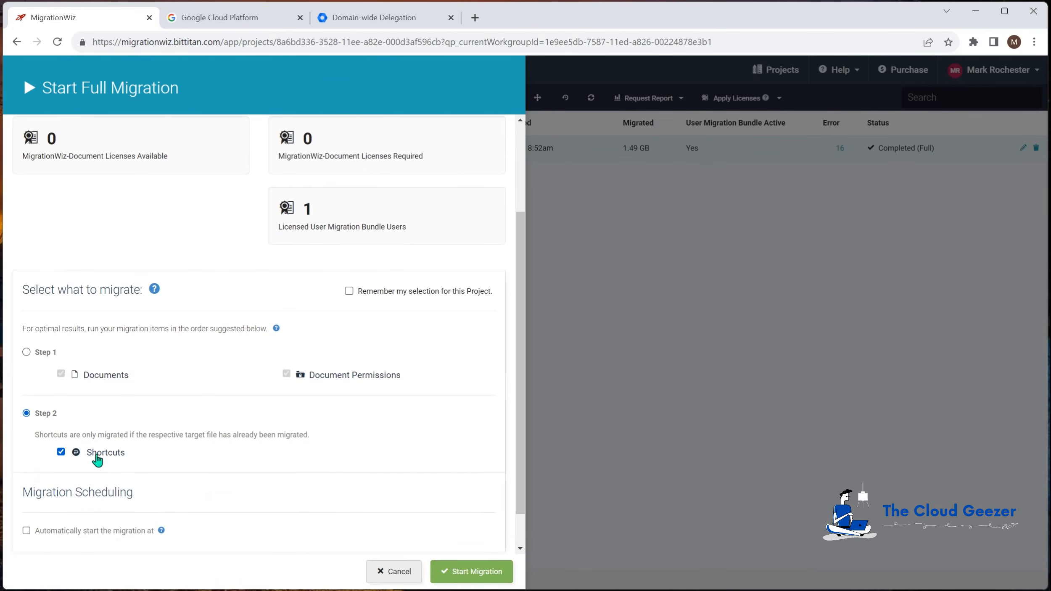
click(484, 570)
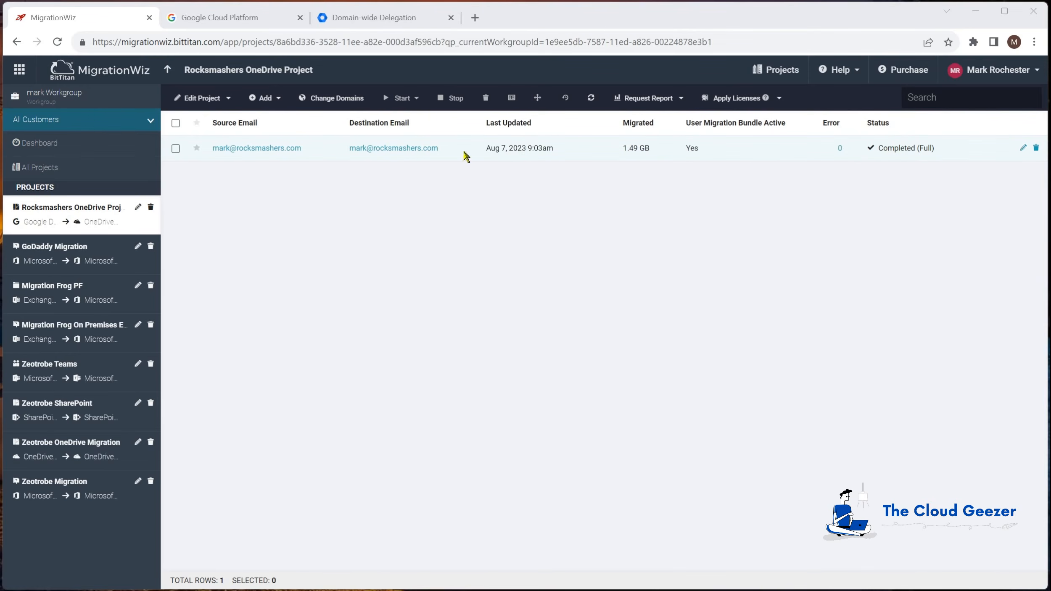
View the user's migration details to confirm 0 errors, then go back to the project list
click(255, 152)
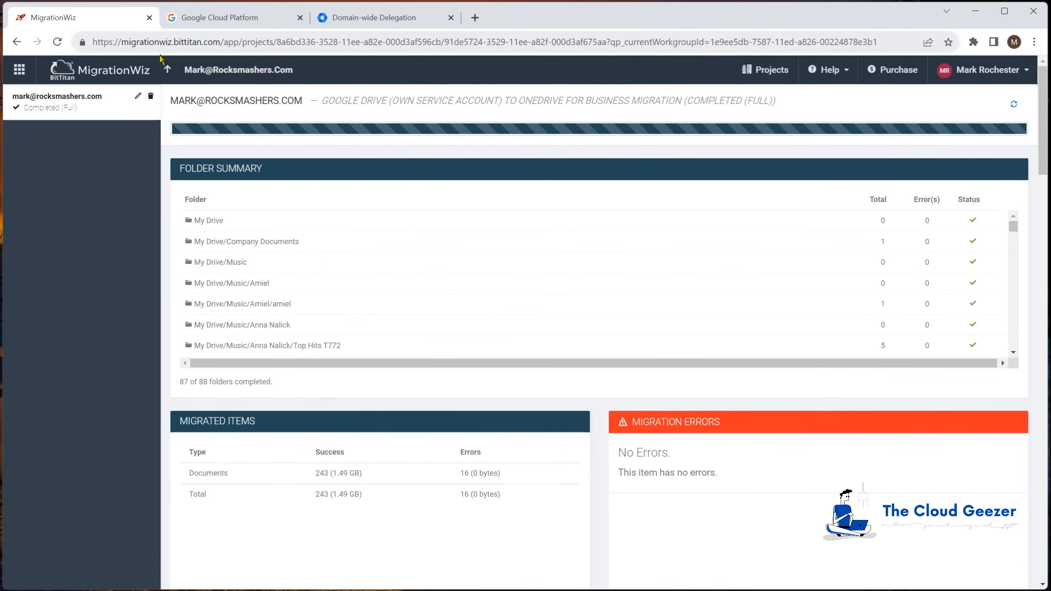
click(167, 70)
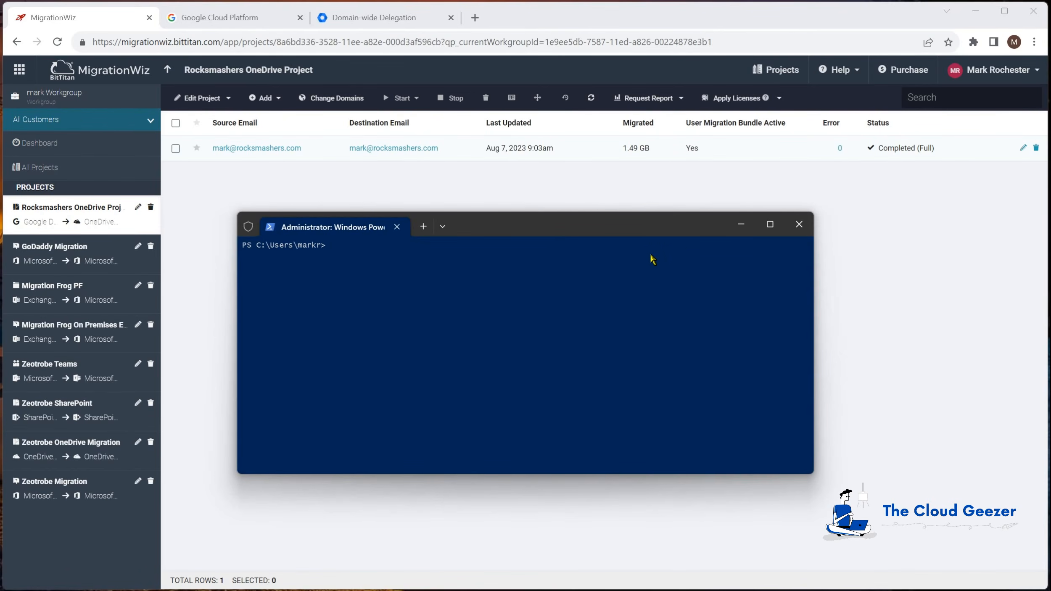
Run connect-azuread in PowerShell and sign in with the tenant admin account's password
click(528, 231)
text(connect-azuread)
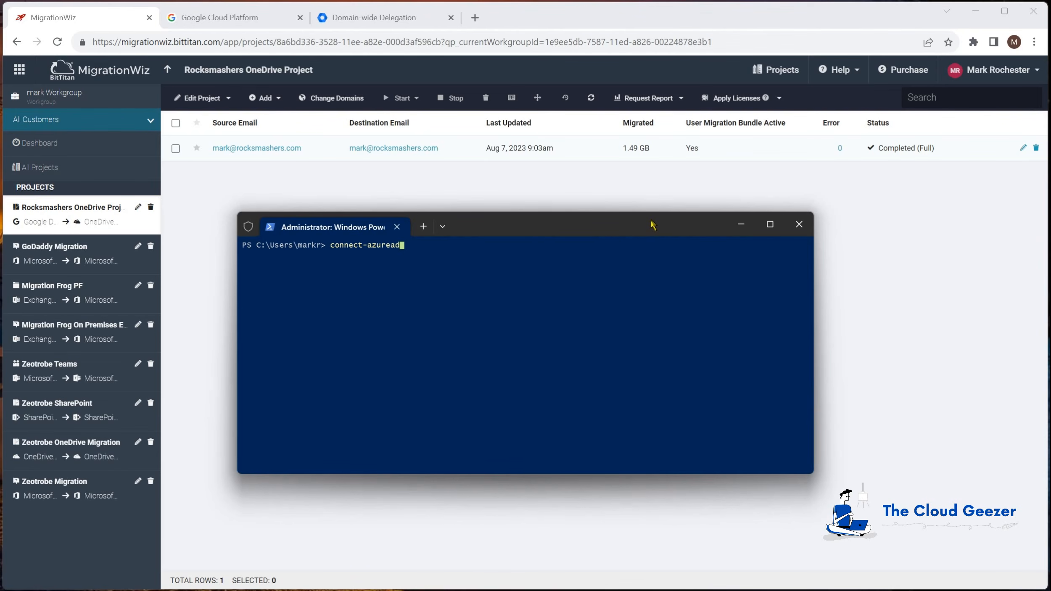
key(Return)
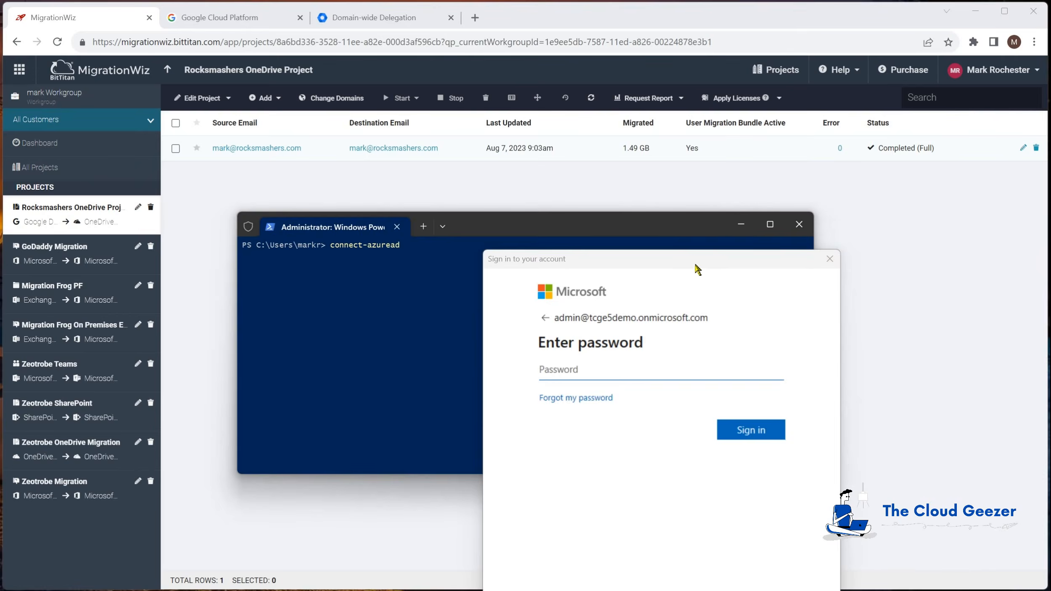
key(ctrl+v)
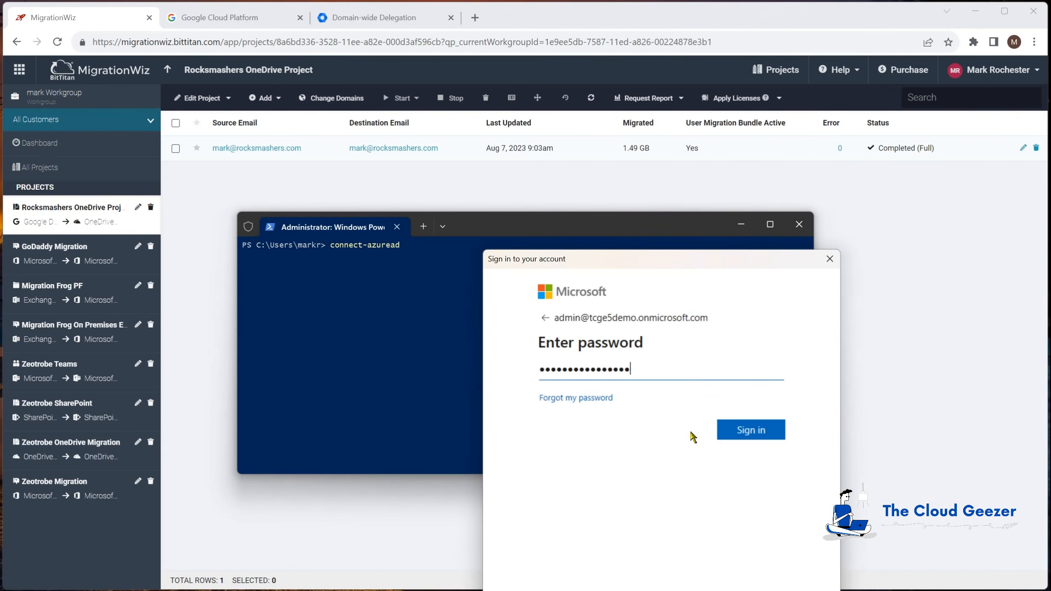
click(752, 433)
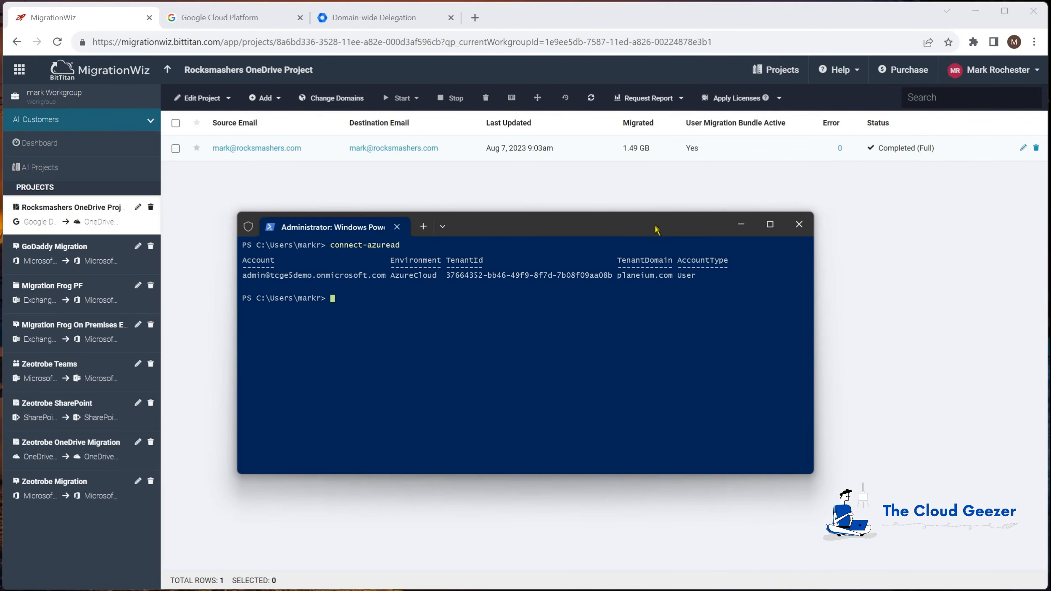
Run Get-AzureADServicePrincipal -searchstring Migration to list the matching service principals
text(get-azure)
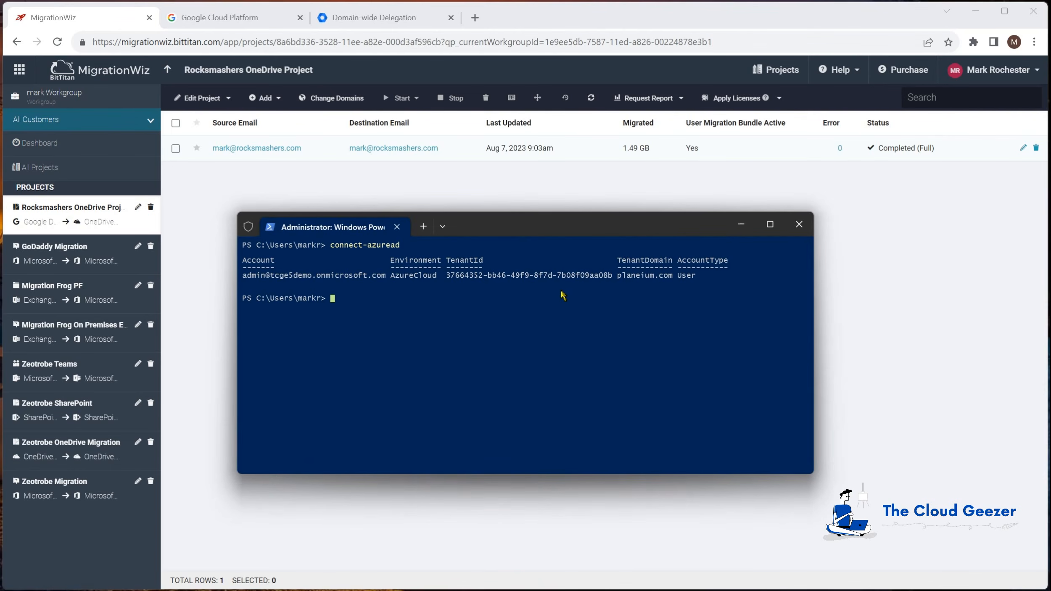
text(adse)
key(Tab)
key(Tab)
key(Tab)
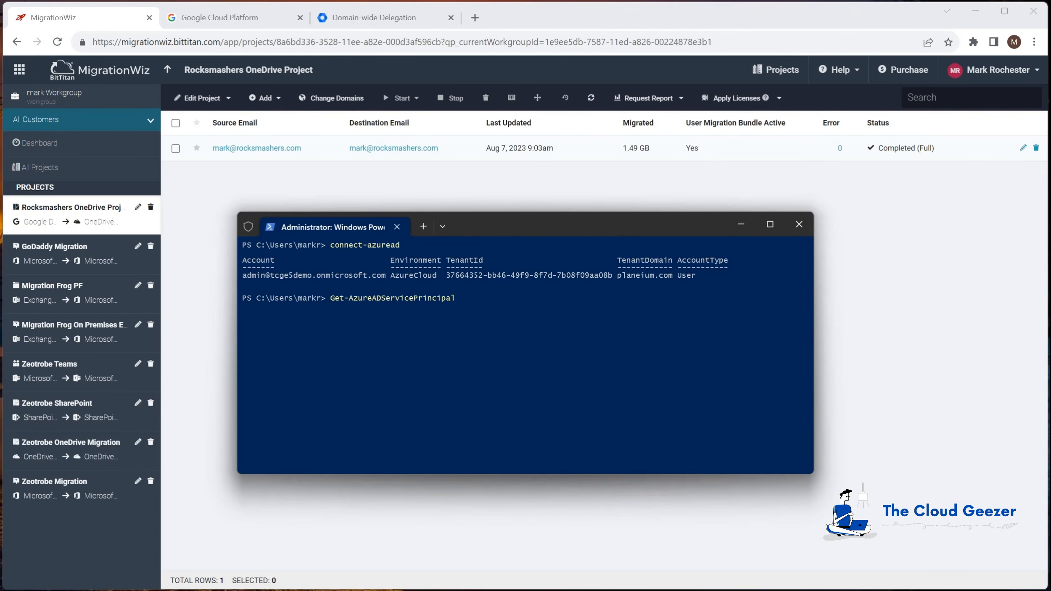
text(-searchstring Migration)
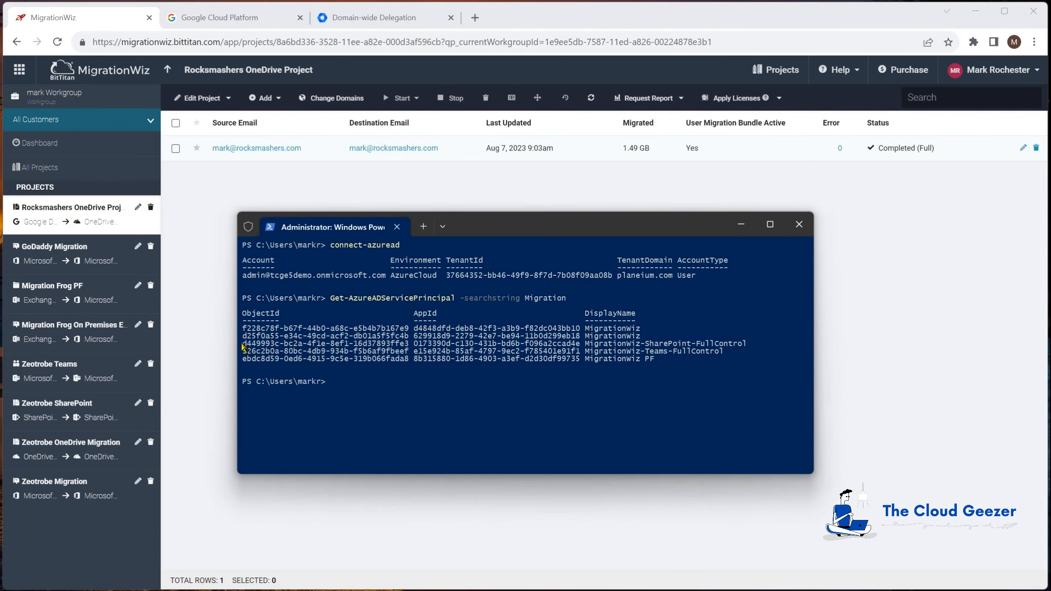
Copy the MigrationWiz-SharePoint-FullControl object ID and begin typing Remove-AzureADServicePrincipal
drag(248, 345, 408, 345)
key(ctrl+c)
click(690, 446)
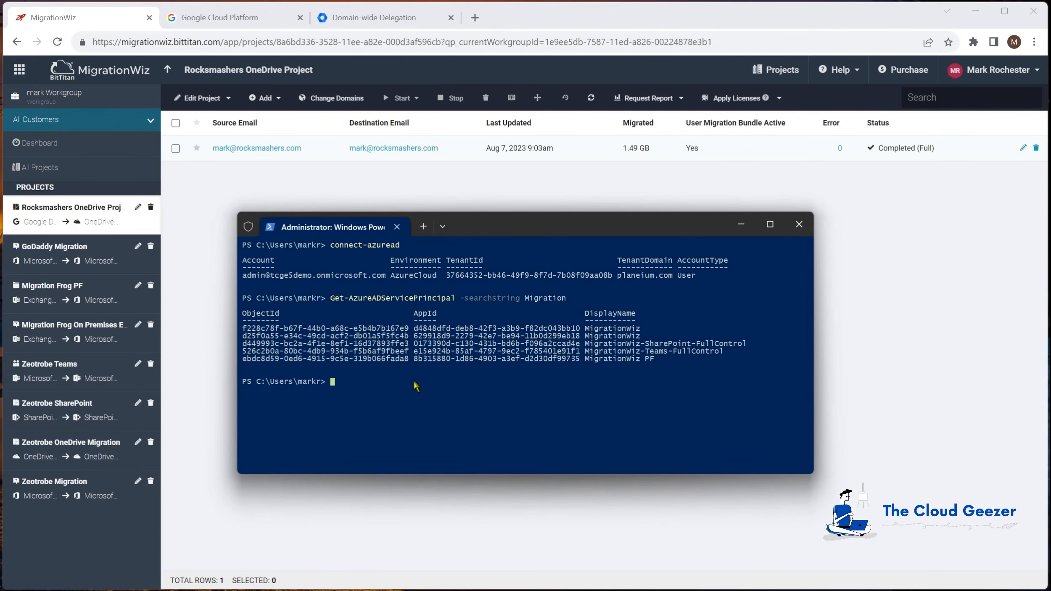
text(remove-azureadservicep)
Remove the service principal by its pasted -ObjectId, then rerun the Migration search to verify
key(Tab)
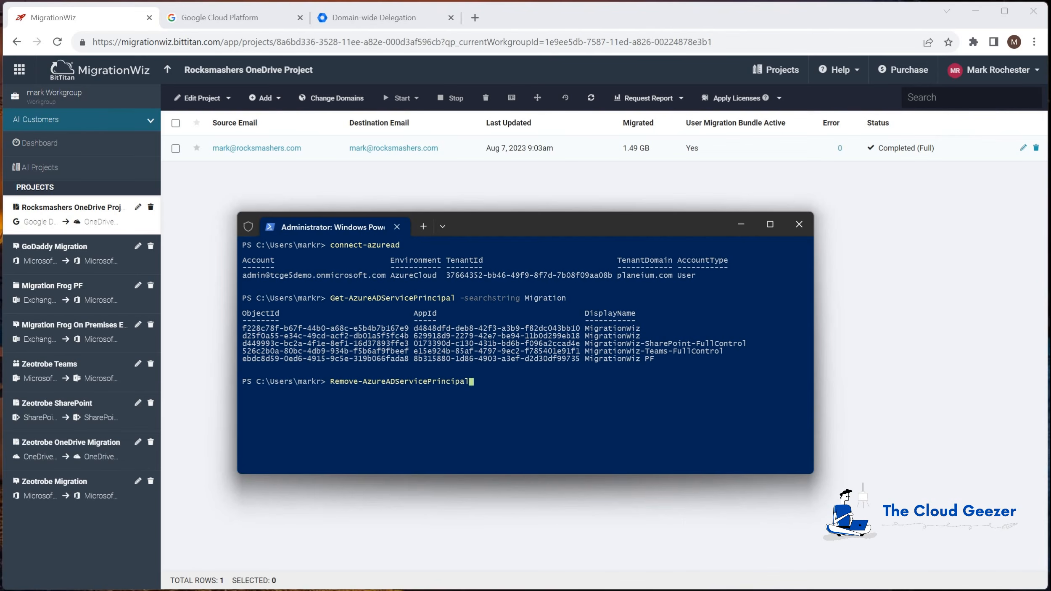
text(-o)
key(Tab)
key(ctrl+v)
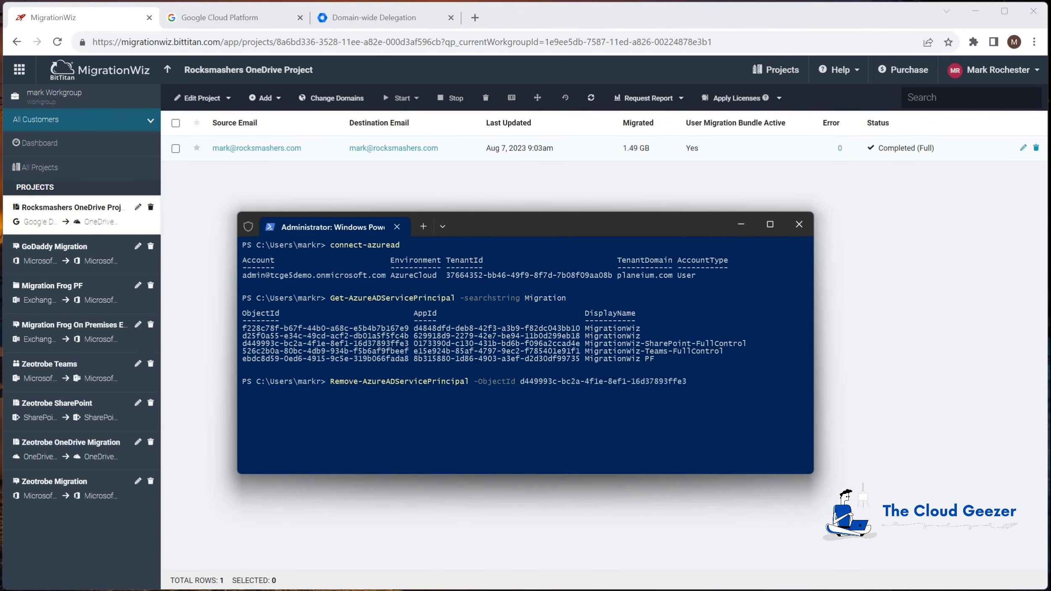
key(Return)
key(Up)
key(Up)
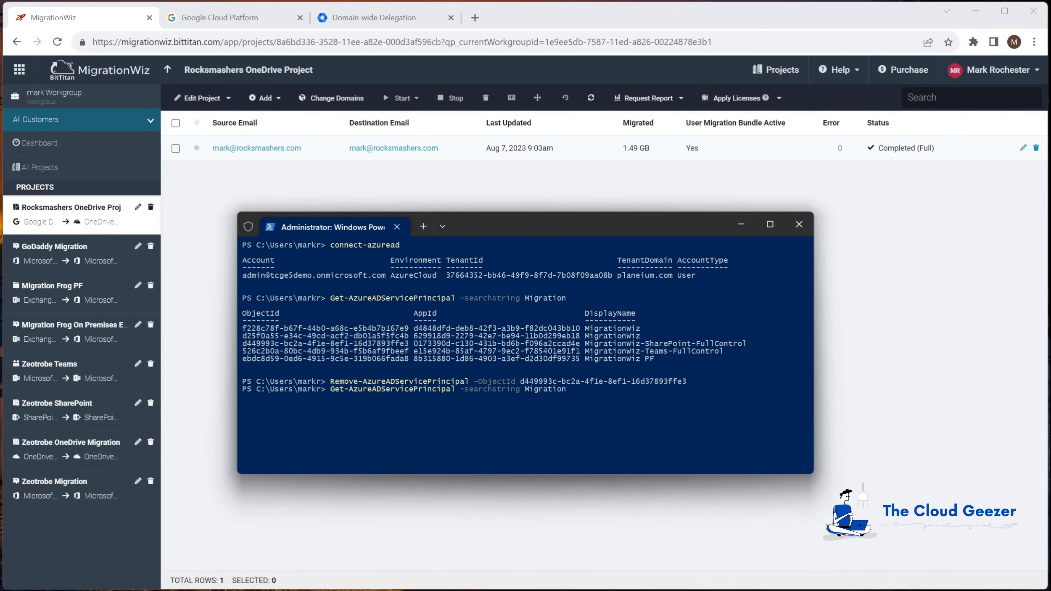
key(Return)
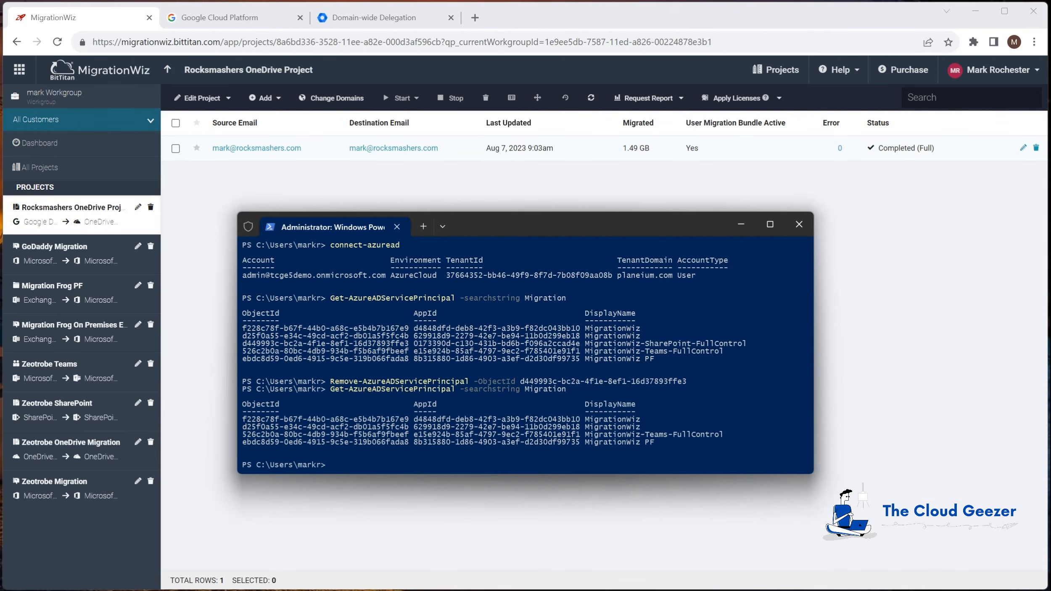